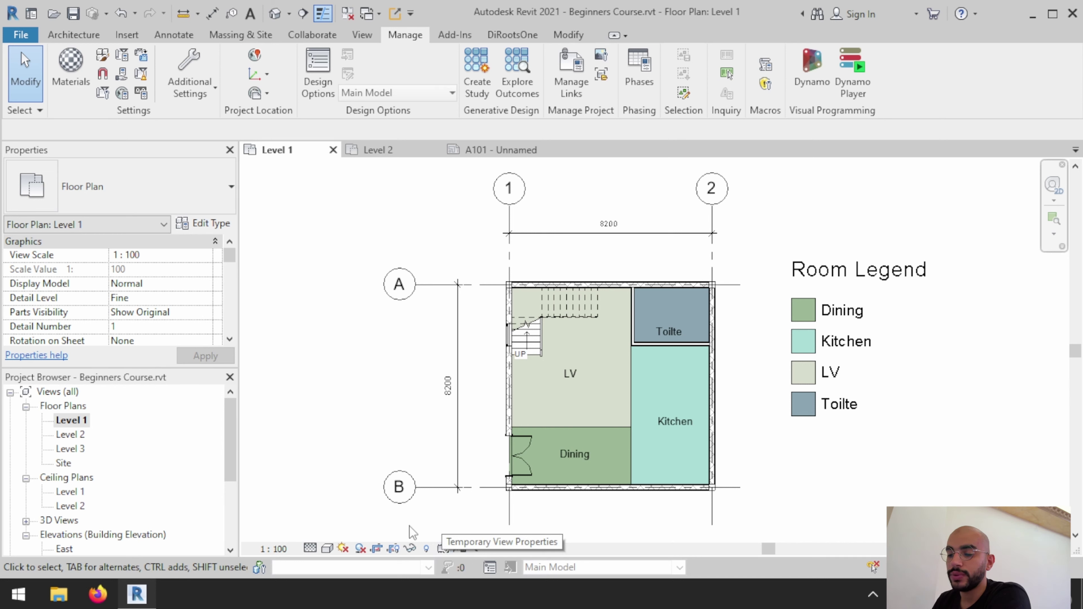
{"action": "left_click_drag", "start_coordinate": [174, 369], "coordinate": [174, 452]}
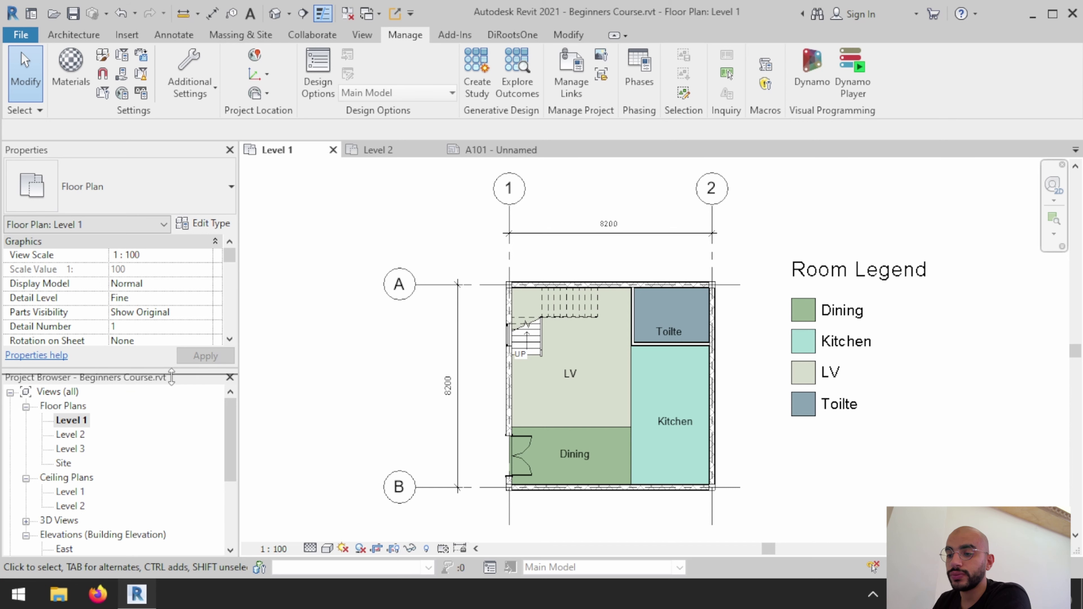
{"action": "scroll", "coordinate": [142, 384], "scroll_direction": "down", "scroll_amount": 3}
{"action": "scroll", "coordinate": [143, 384], "scroll_direction": "down", "scroll_amount": 3}
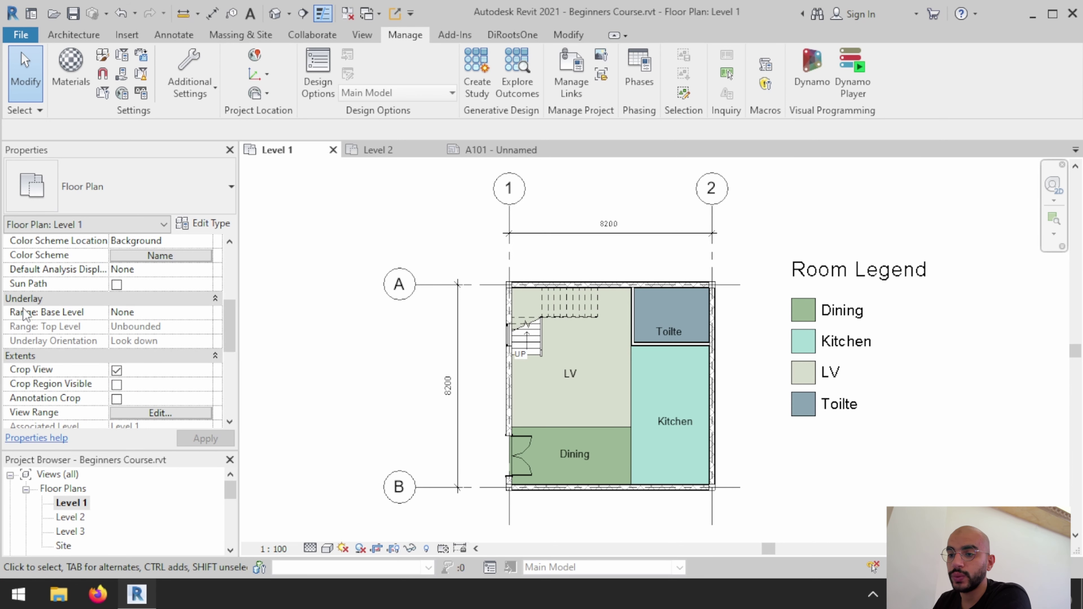
{"action": "scroll", "coordinate": [29, 364], "scroll_direction": "down", "scroll_amount": 1}
{"action": "scroll", "coordinate": [28, 365], "scroll_direction": "down", "scroll_amount": 1}
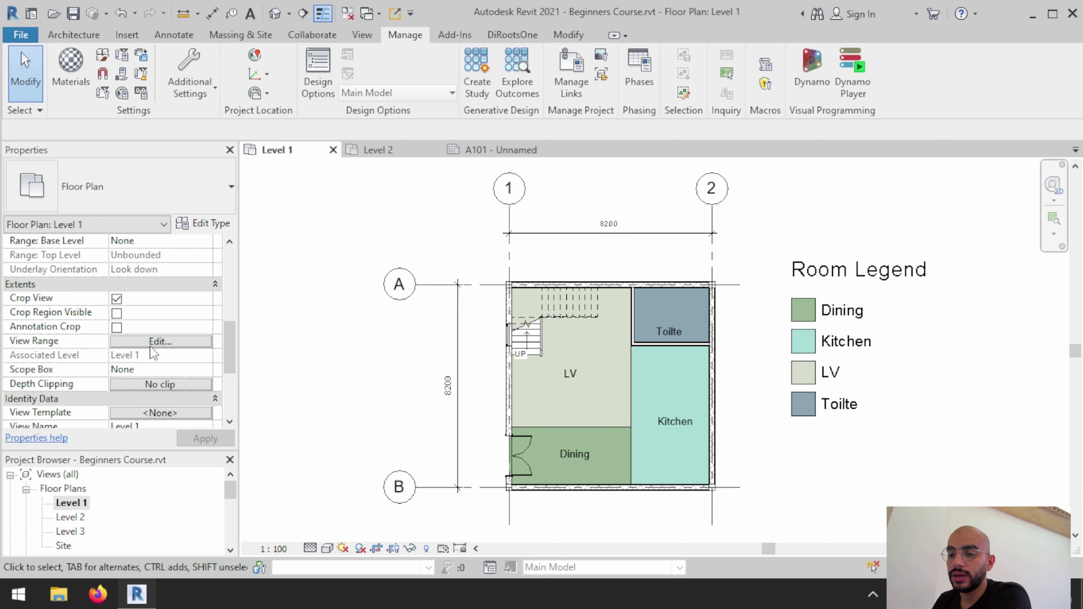
{"action": "scroll", "coordinate": [73, 373], "scroll_direction": "up", "scroll_amount": 5}
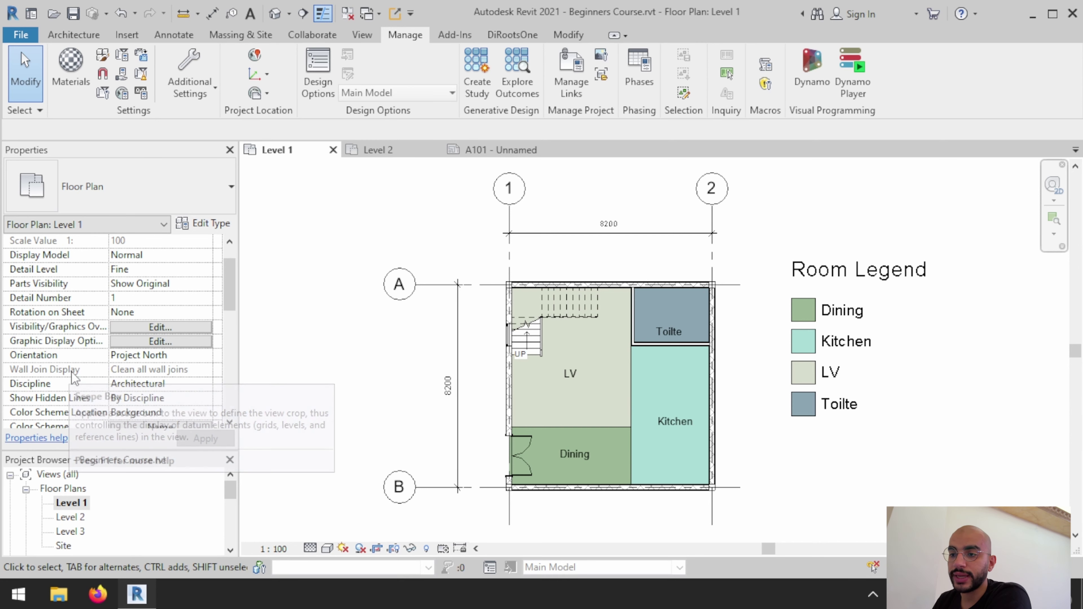
{"action": "scroll", "coordinate": [76, 344], "scroll_direction": "down", "scroll_amount": 3}
{"action": "scroll", "coordinate": [78, 364], "scroll_direction": "down", "scroll_amount": 2}
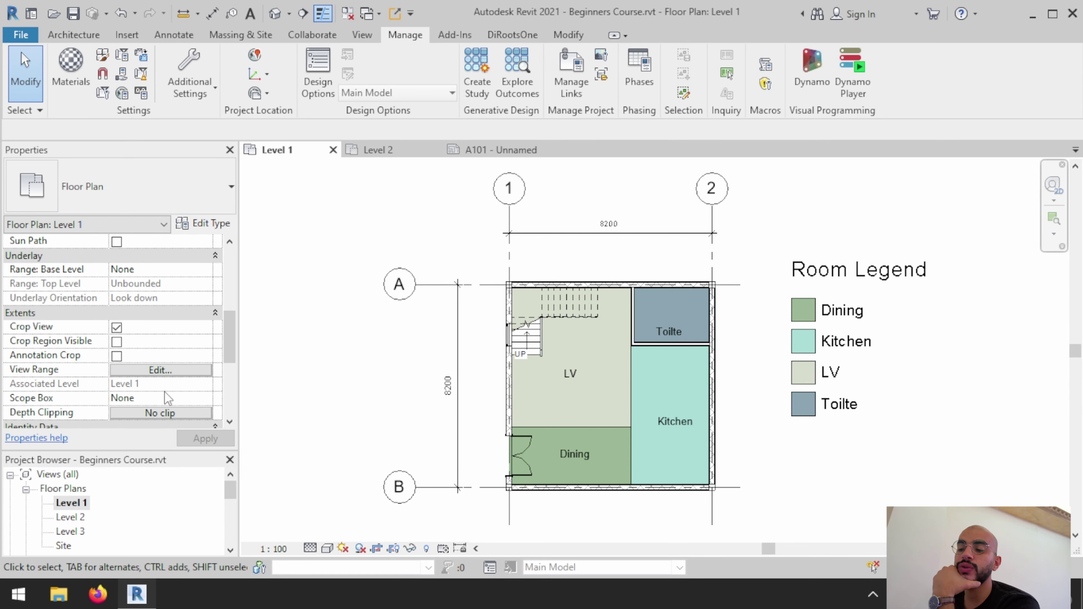
{"action": "scroll", "coordinate": [168, 398], "scroll_direction": "up", "scroll_amount": 2}
{"action": "scroll", "coordinate": [167, 398], "scroll_direction": "up", "scroll_amount": 1}
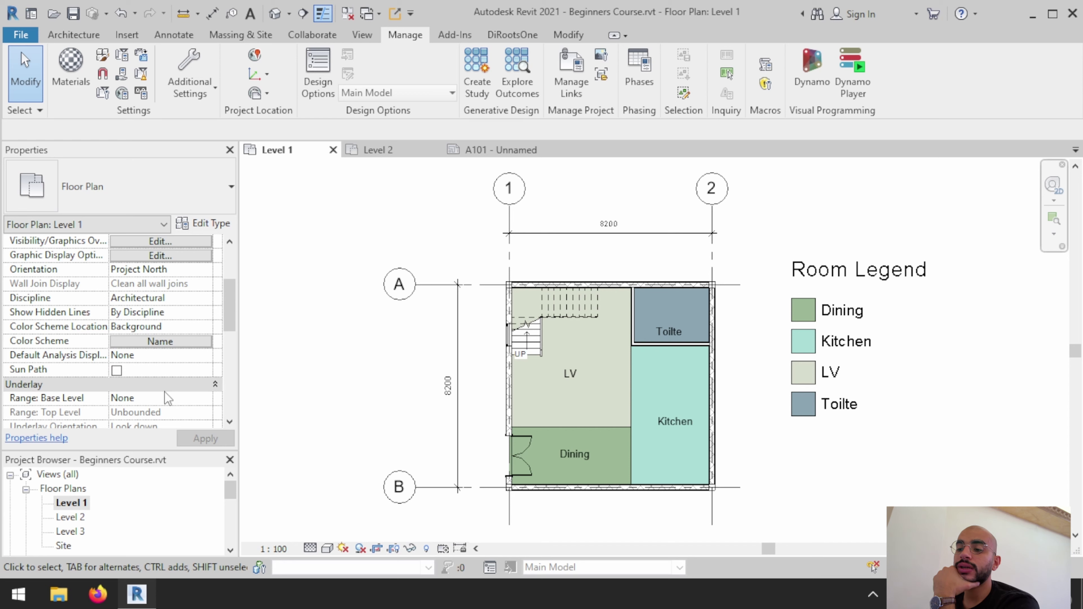
{"action": "scroll", "coordinate": [167, 398], "scroll_direction": "up", "scroll_amount": 1}
{"action": "scroll", "coordinate": [167, 398], "scroll_direction": "up", "scroll_amount": 2}
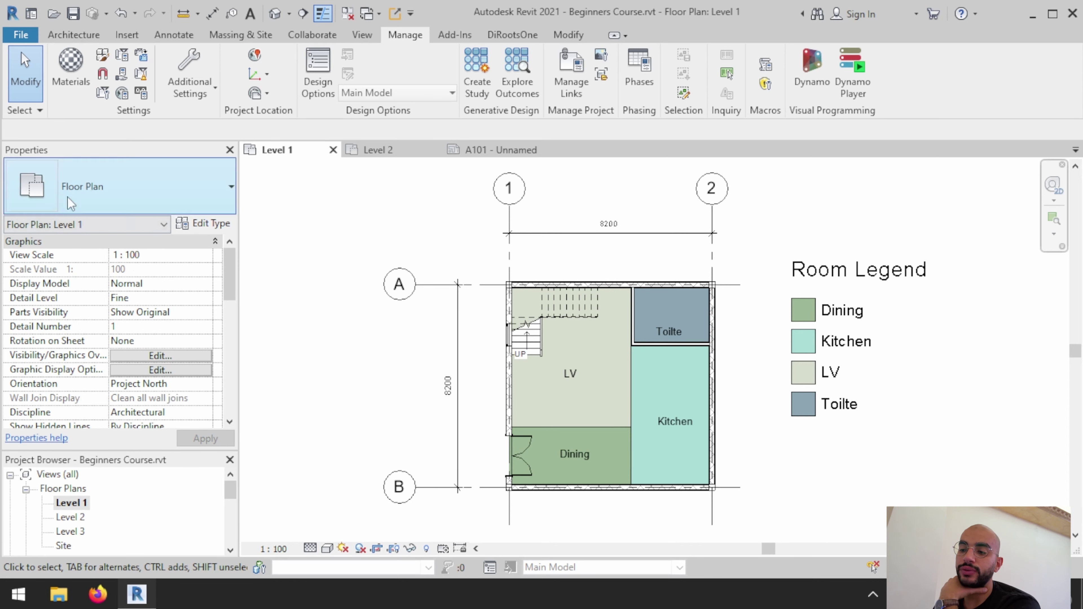
{"action": "scroll", "coordinate": [52, 396], "scroll_direction": "down", "scroll_amount": 1}
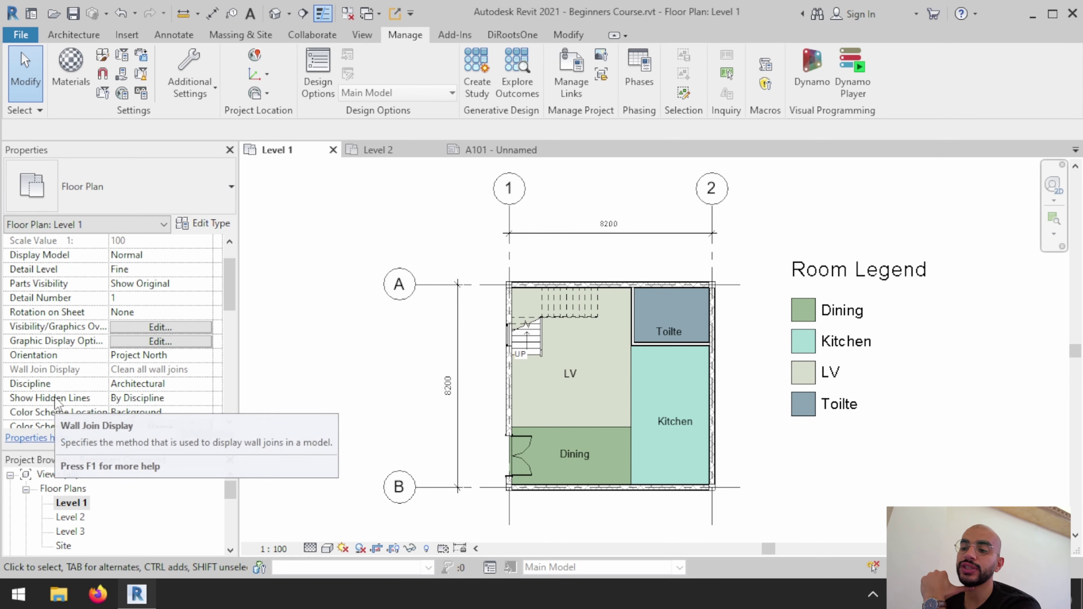
{"action": "scroll", "coordinate": [55, 401], "scroll_direction": "down", "scroll_amount": 1}
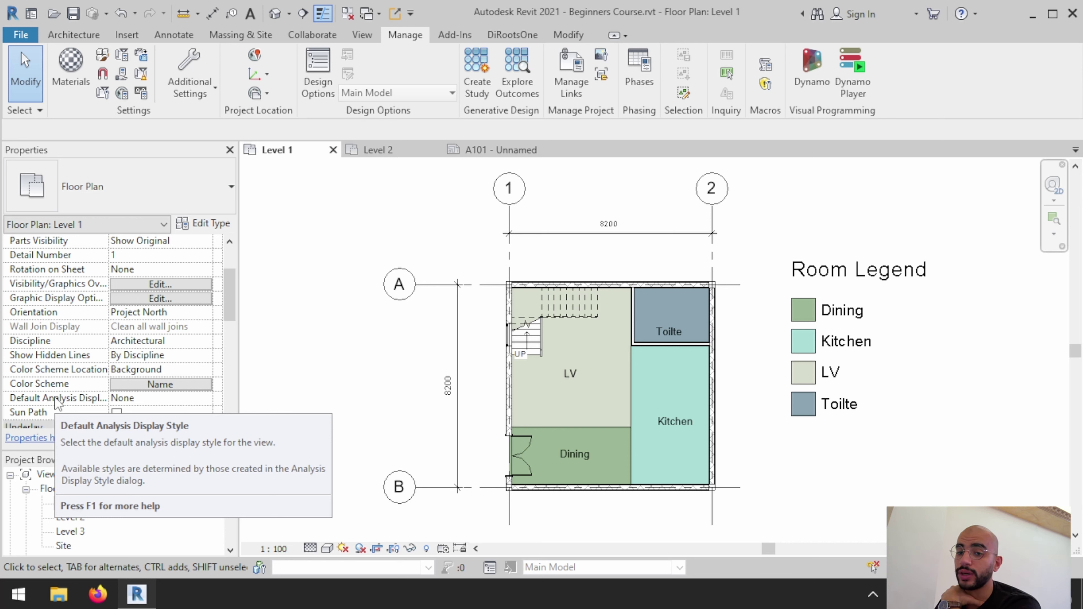
{"action": "mouse_move", "coordinate": [57, 398]}
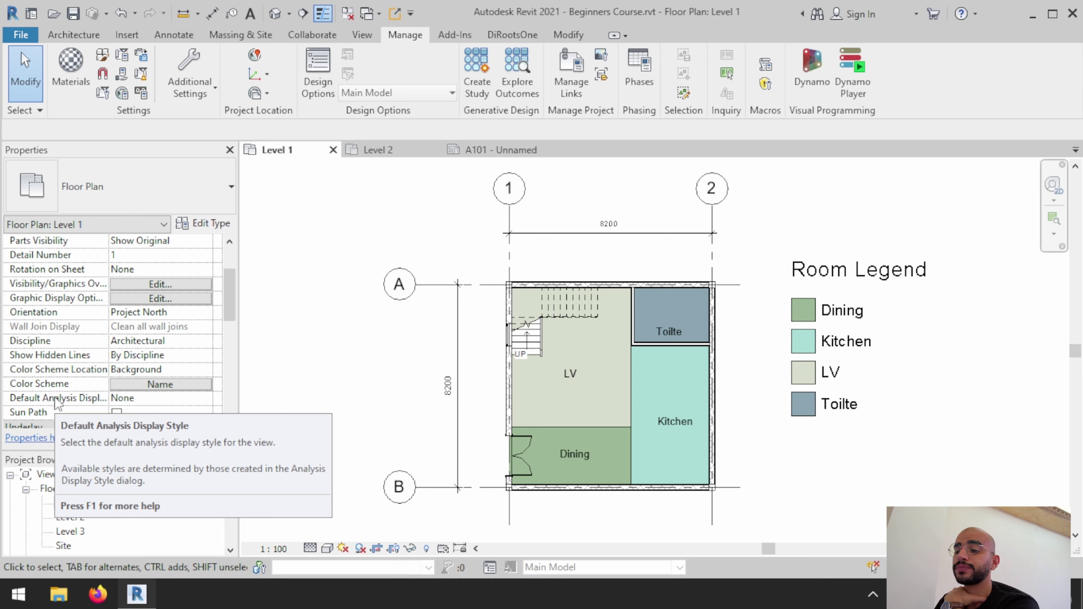
{"action": "scroll", "coordinate": [55, 398], "scroll_direction": "up", "scroll_amount": 3}
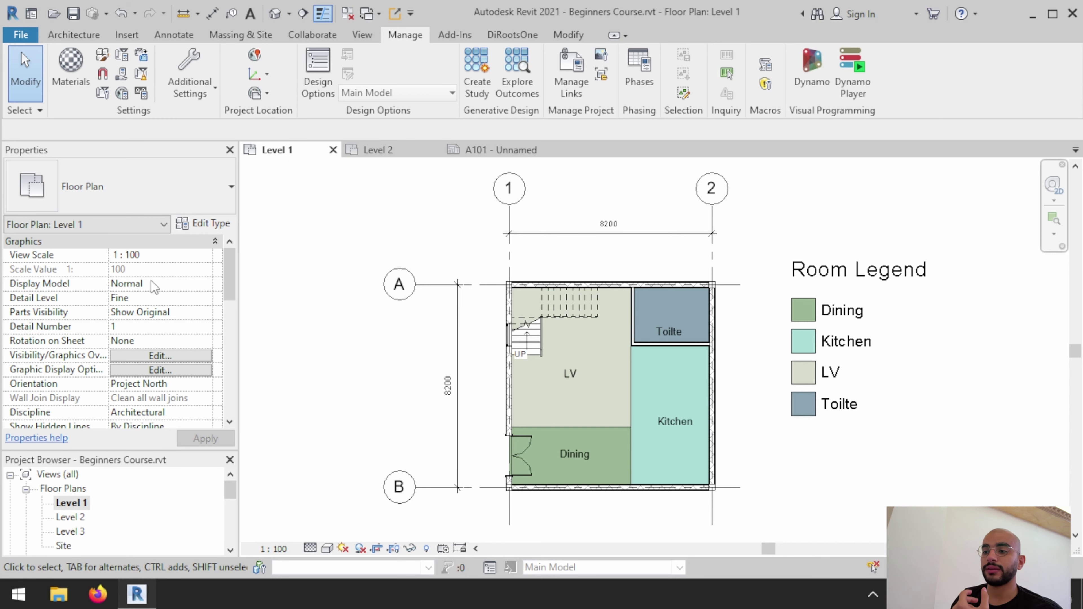
{"action": "left_click", "coordinate": [158, 255]}
{"action": "left_click", "coordinate": [205, 255]}
{"action": "left_click", "coordinate": [128, 316]}
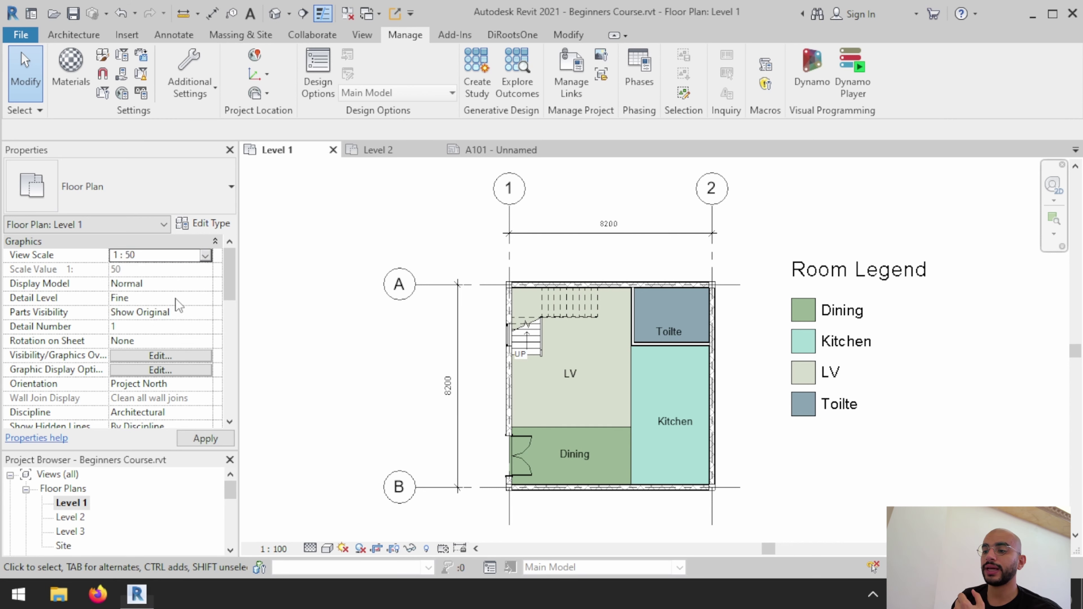
{"action": "left_click", "coordinate": [382, 150]}
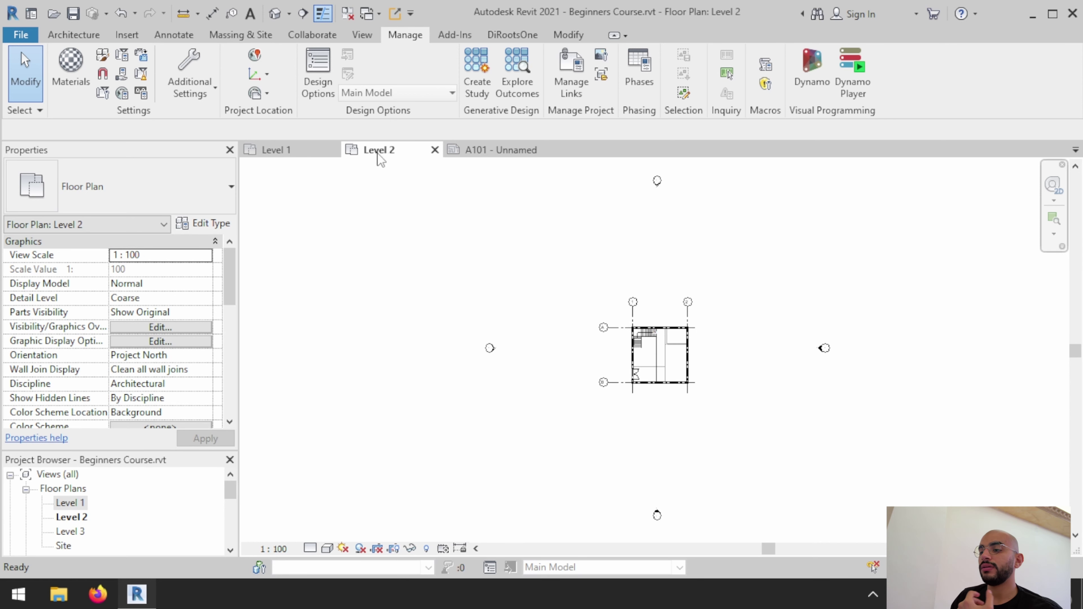
{"action": "left_click", "coordinate": [206, 255]}
{"action": "left_click", "coordinate": [130, 305]}
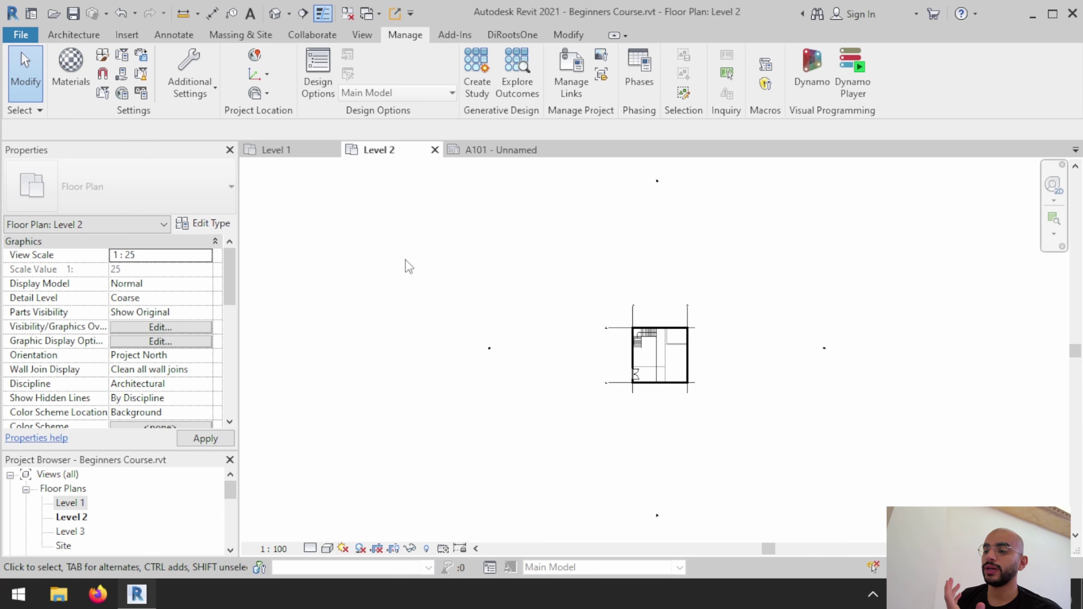
{"action": "left_click", "coordinate": [277, 150]}
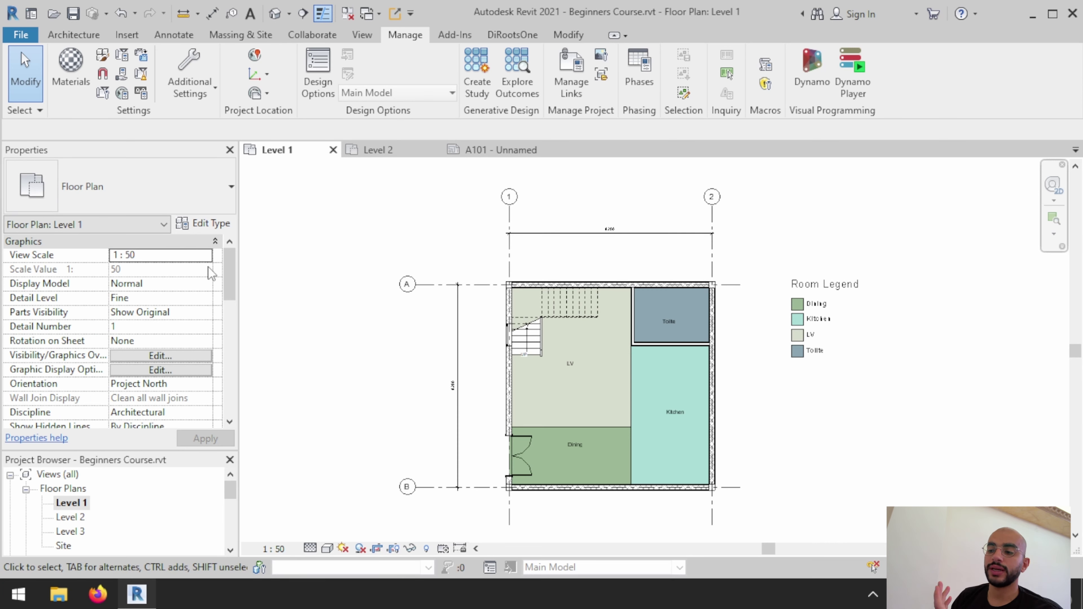
{"action": "key", "text": "ctrl+z"}
{"action": "key", "text": "ctrl+y"}
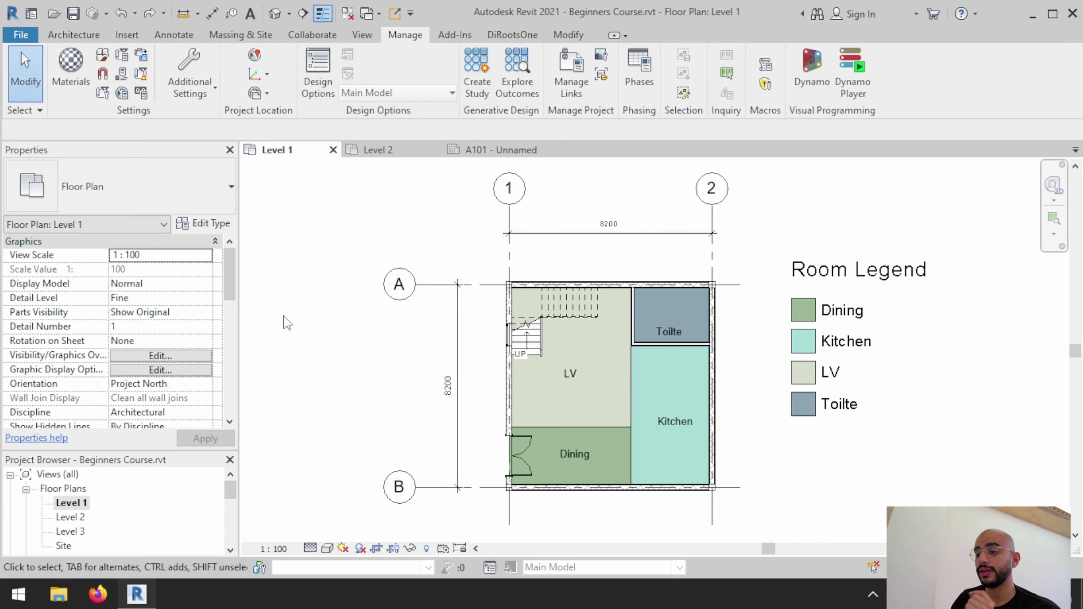
{"action": "right_click", "coordinate": [68, 505]}
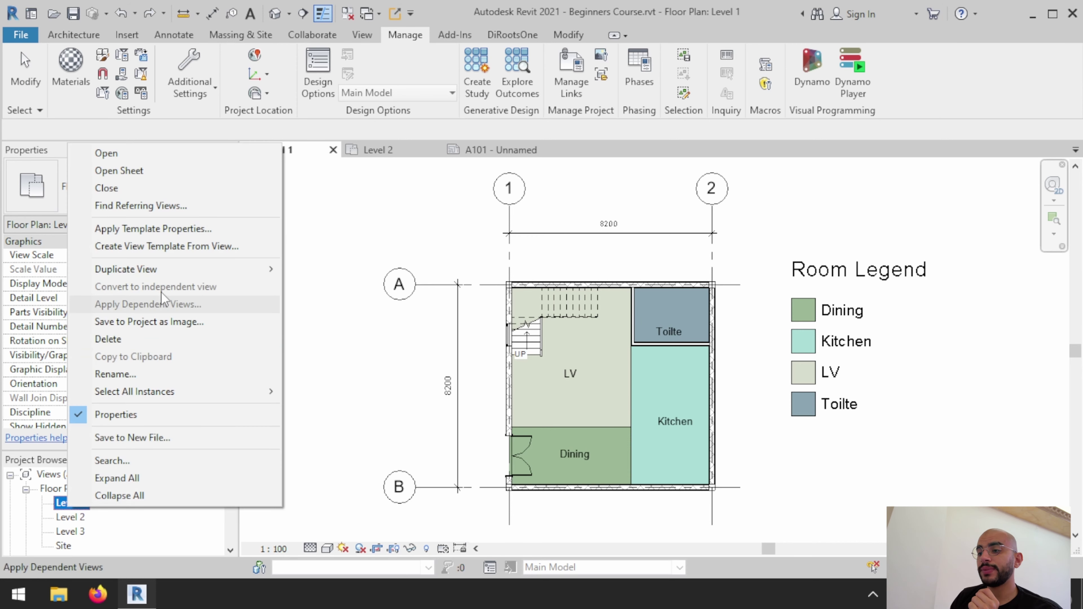
{"action": "mouse_move", "coordinate": [183, 269]}
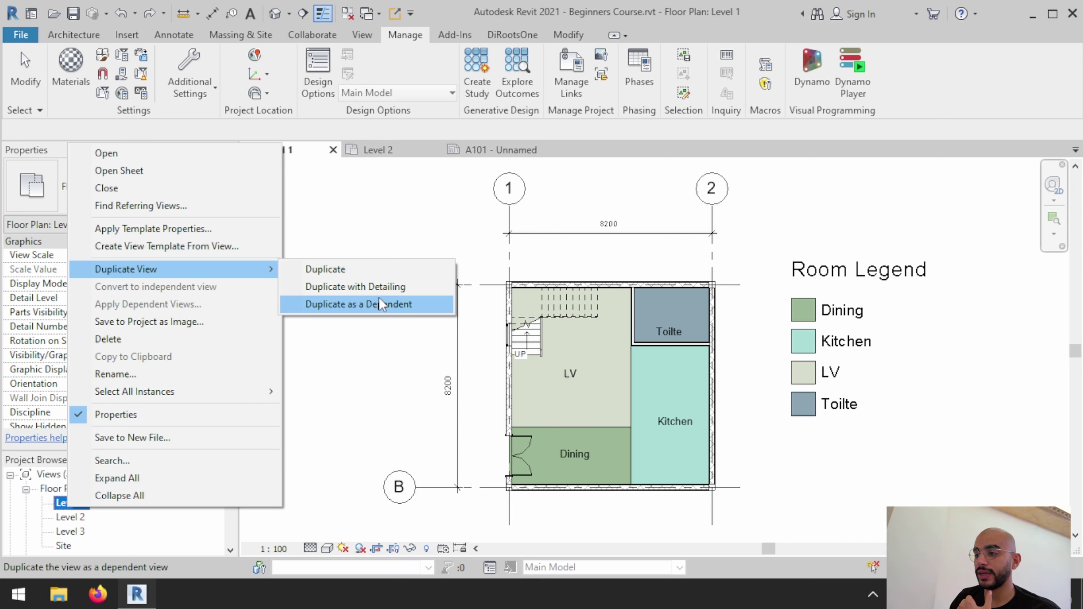
{"action": "left_click", "coordinate": [384, 309]}
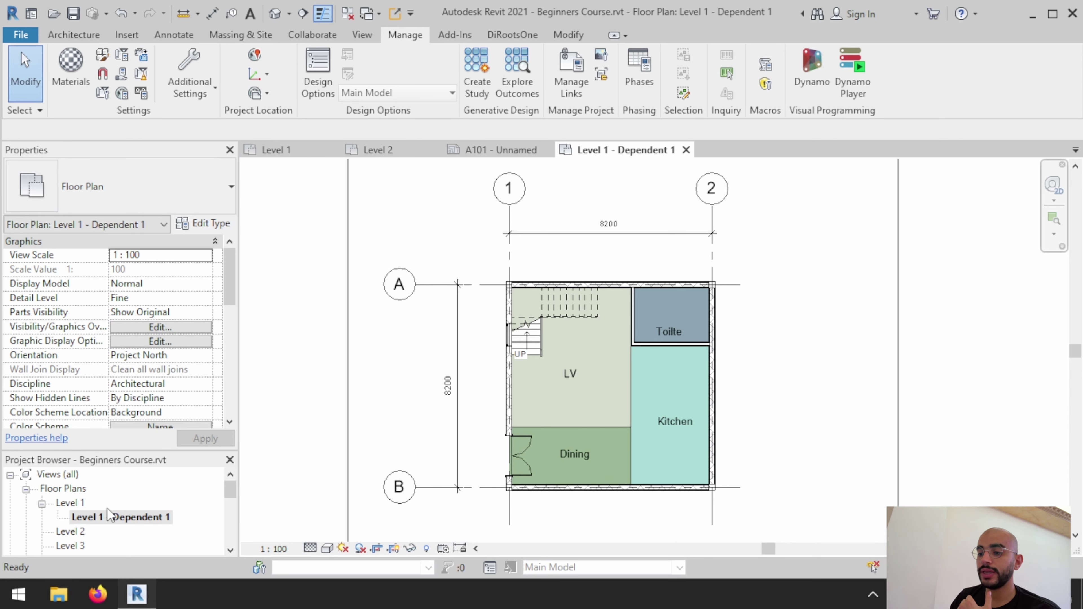
{"action": "scroll", "coordinate": [64, 507], "scroll_direction": "down", "scroll_amount": 1}
{"action": "scroll", "coordinate": [64, 506], "scroll_direction": "up", "scroll_amount": 1}
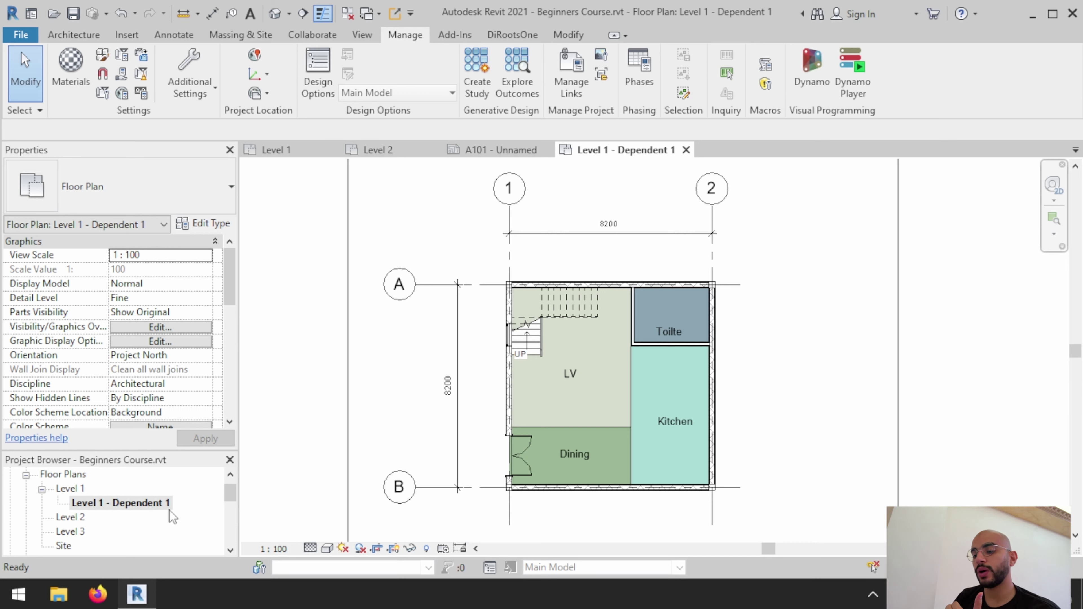
{"action": "right_click", "coordinate": [79, 494]}
{"action": "mouse_move", "coordinate": [138, 236]}
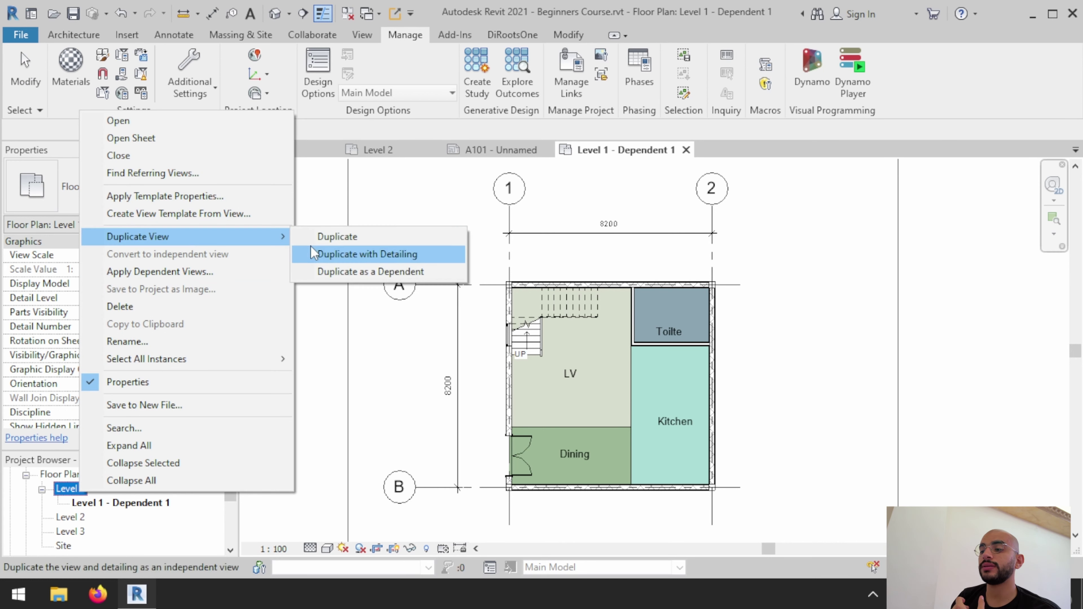
{"action": "left_click", "coordinate": [337, 254]}
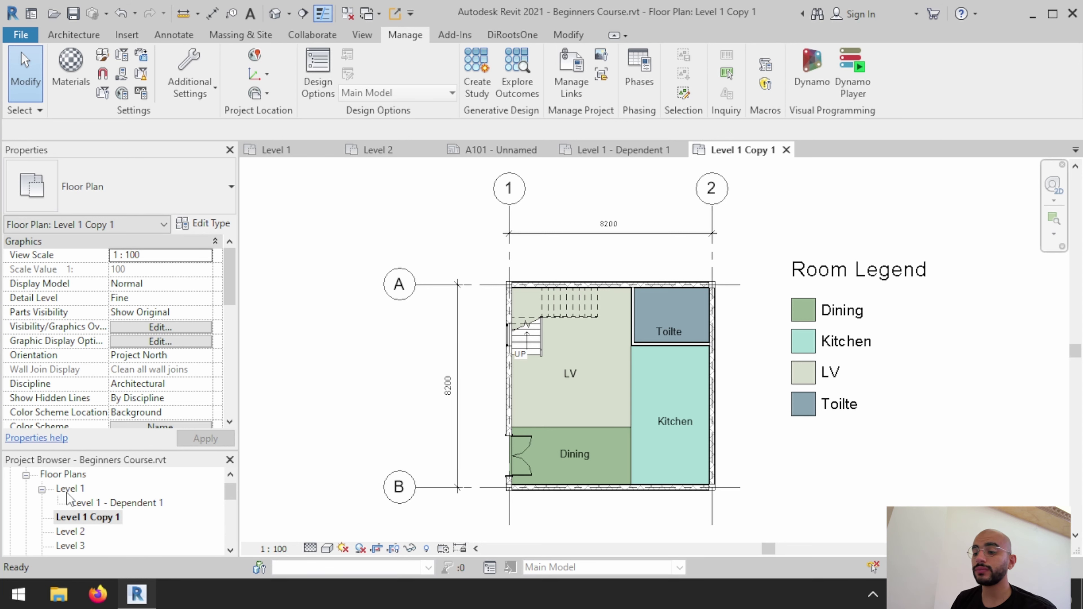
{"action": "key", "text": "Delete"}
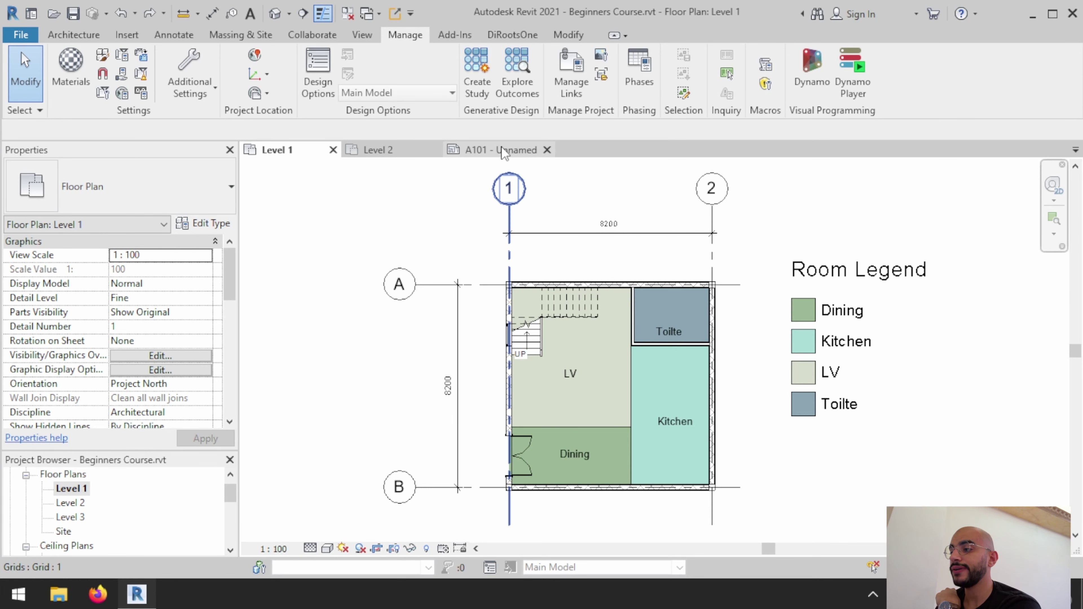
Step: Open sheet A101 and zoom in on its Level 1 floor-plan viewport
{"action": "left_click", "coordinate": [510, 154]}
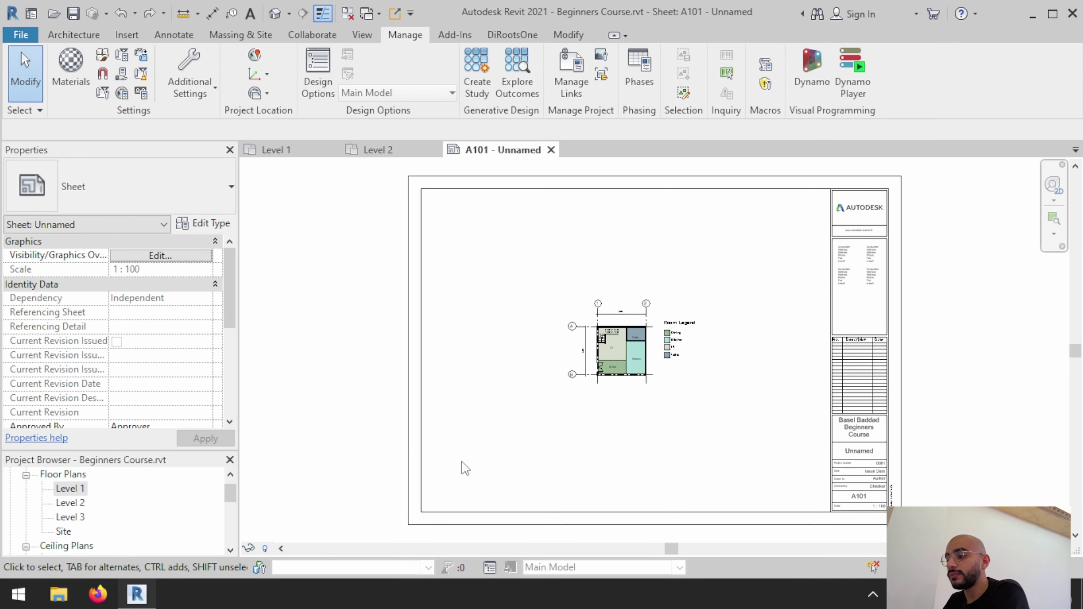
{"action": "scroll", "coordinate": [588, 332], "scroll_direction": "up", "scroll_amount": 3}
{"action": "scroll", "coordinate": [640, 314], "scroll_direction": "up", "scroll_amount": 3}
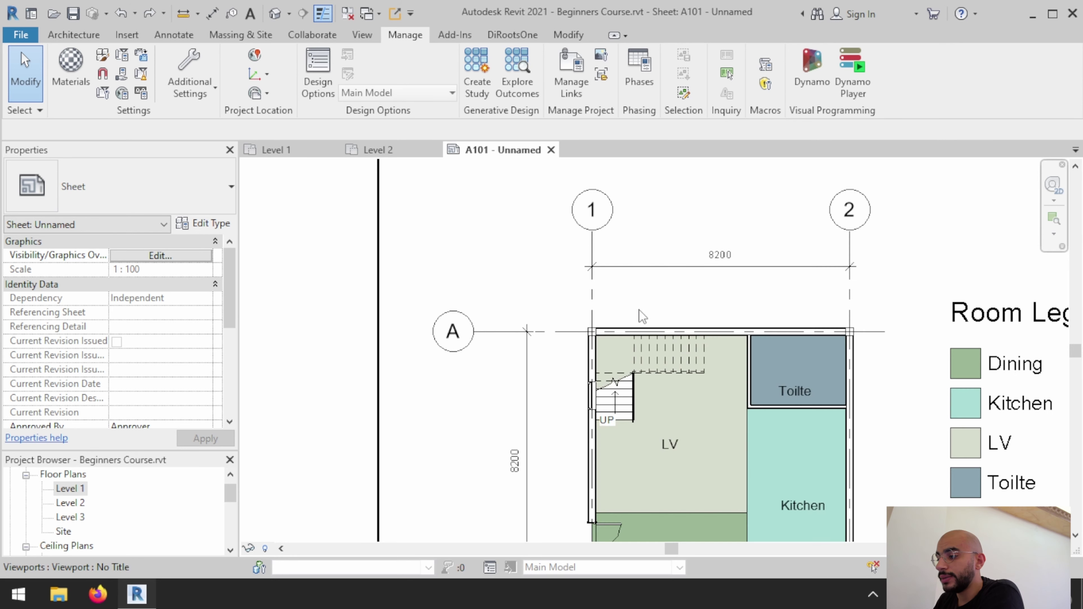
{"action": "middle_click_drag", "start_coordinate": [638, 314], "coordinate": [510, 230]}
{"action": "scroll", "coordinate": [564, 294], "scroll_direction": "down", "scroll_amount": 1}
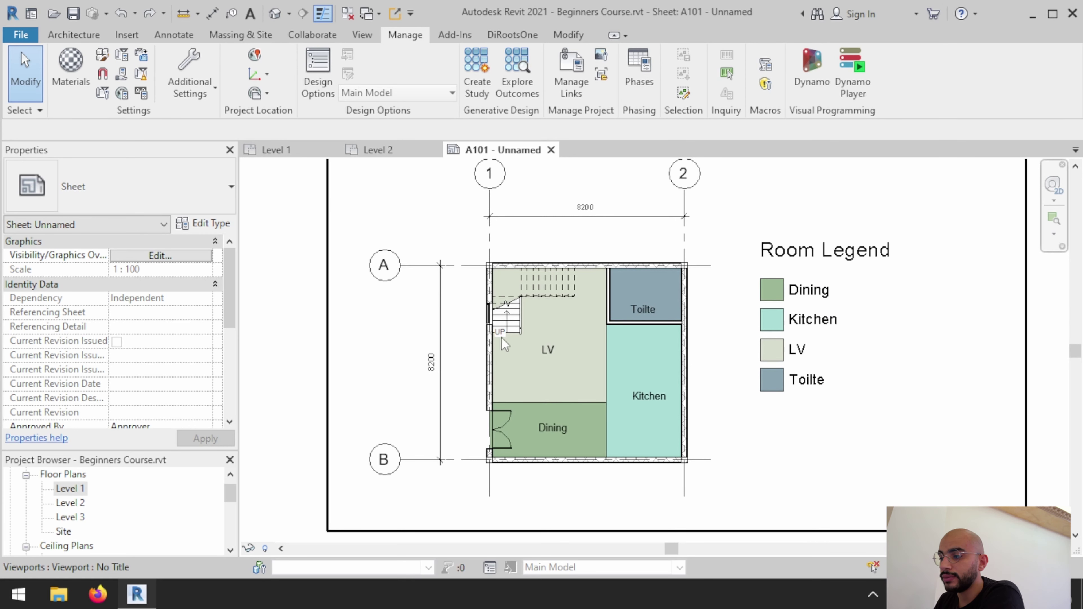
{"action": "scroll", "coordinate": [430, 244], "scroll_direction": "up", "scroll_amount": 2}
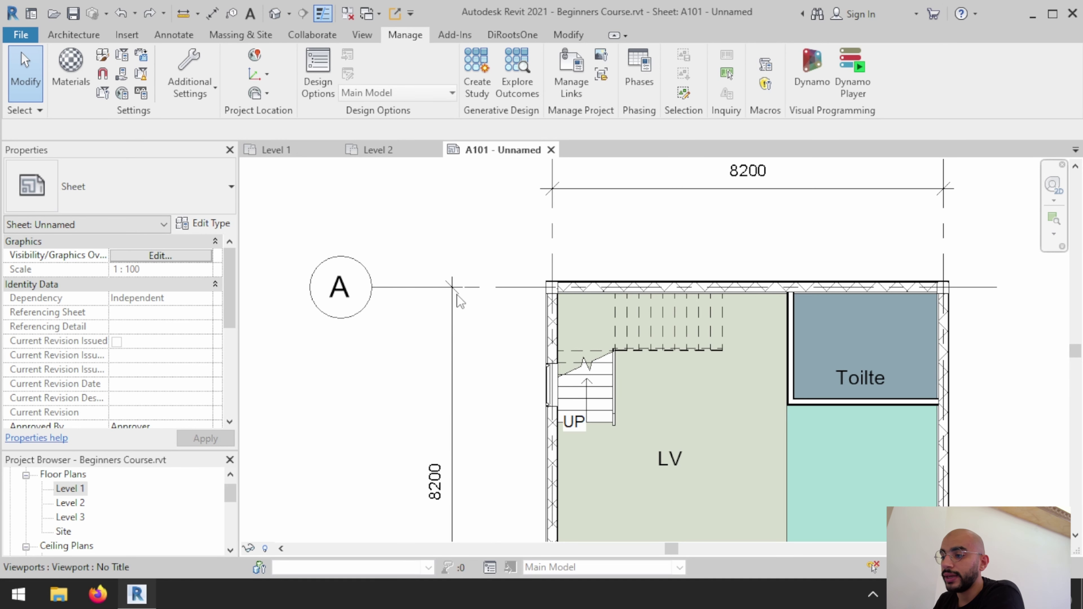
{"action": "scroll", "coordinate": [452, 300], "scroll_direction": "up", "scroll_amount": 2}
Step: Activate the Level 1 viewport on A101 and inspect the 8200 dimension's type, leaving it unchanged
{"action": "double_click", "coordinate": [445, 324]}
{"action": "left_click", "coordinate": [445, 324]}
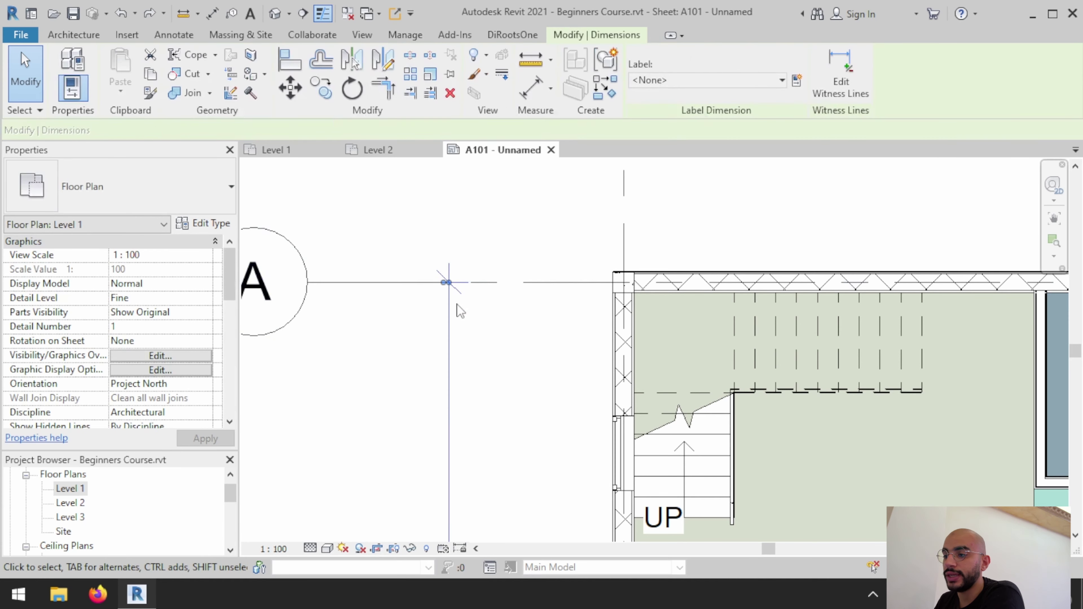
{"action": "scroll", "coordinate": [457, 305], "scroll_direction": "down", "scroll_amount": 2}
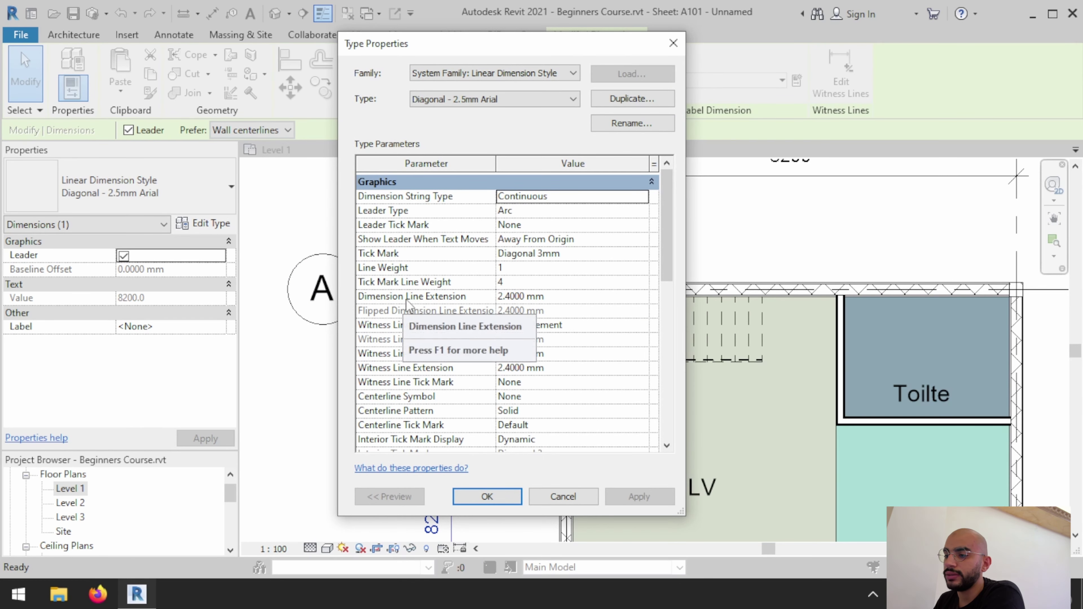
{"action": "left_click", "coordinate": [673, 43]}
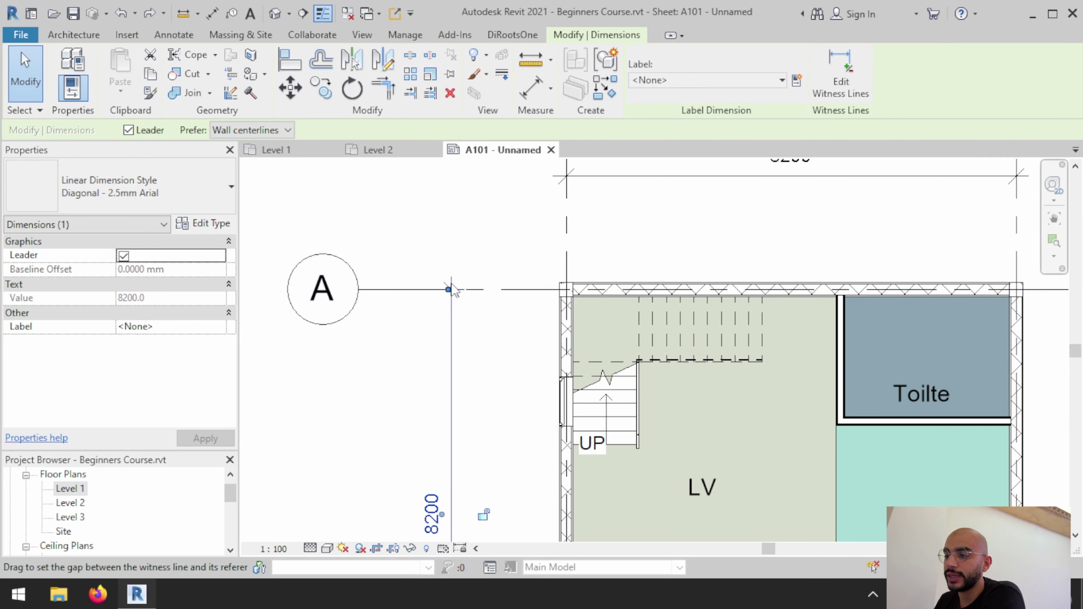
{"action": "scroll", "coordinate": [451, 291], "scroll_direction": "up", "scroll_amount": 5}
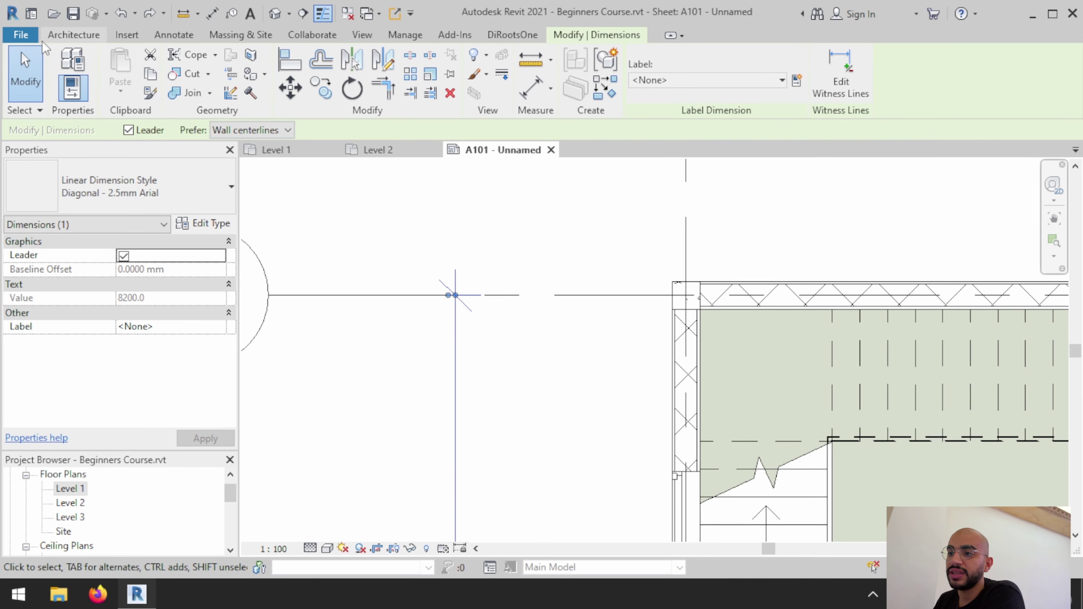
{"action": "left_click", "coordinate": [32, 99]}
{"action": "scroll", "coordinate": [441, 306], "scroll_direction": "down", "scroll_amount": 3}
{"action": "scroll", "coordinate": [441, 306], "scroll_direction": "down", "scroll_amount": 2}
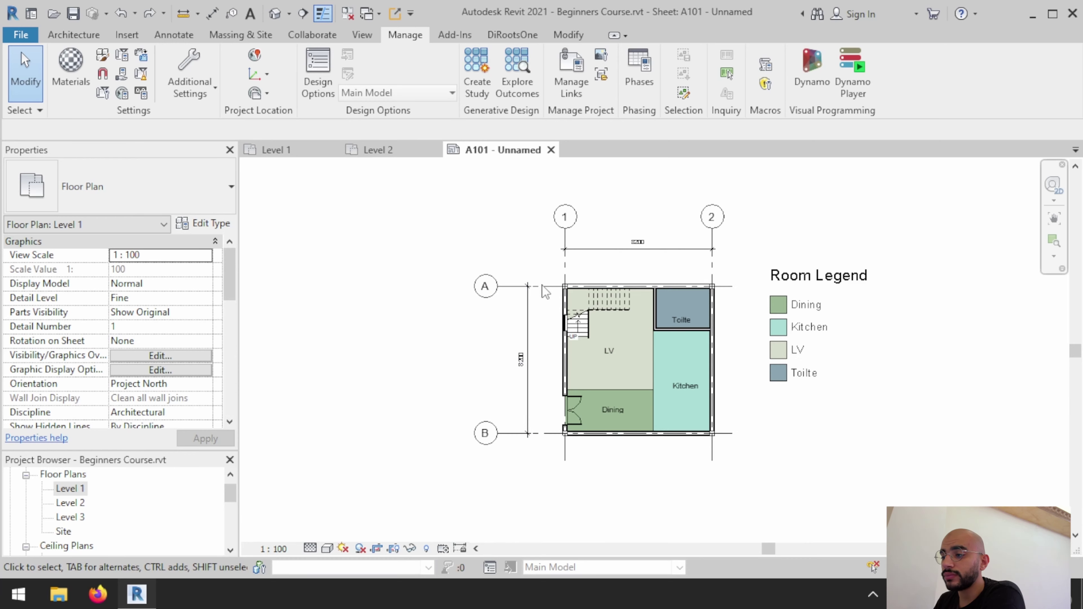
{"action": "left_click", "coordinate": [314, 321]}
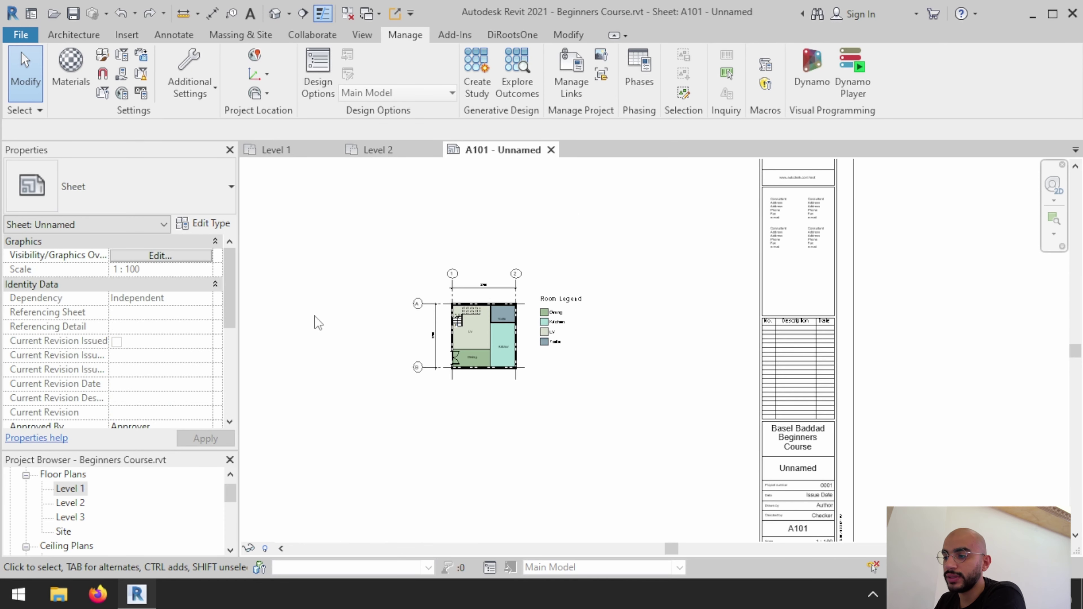
{"action": "scroll", "coordinate": [315, 315], "scroll_direction": "up", "scroll_amount": 2}
{"action": "scroll", "coordinate": [488, 305], "scroll_direction": "up", "scroll_amount": 4}
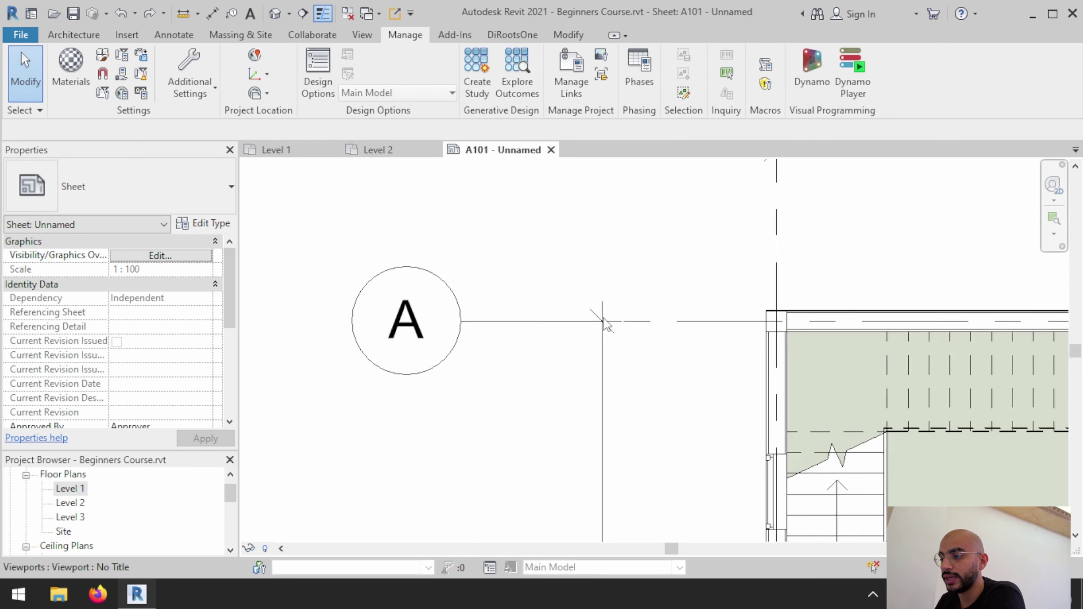
{"action": "scroll", "coordinate": [605, 319], "scroll_direction": "up", "scroll_amount": 2}
{"action": "key", "text": "m"}
{"action": "key", "text": "e"}
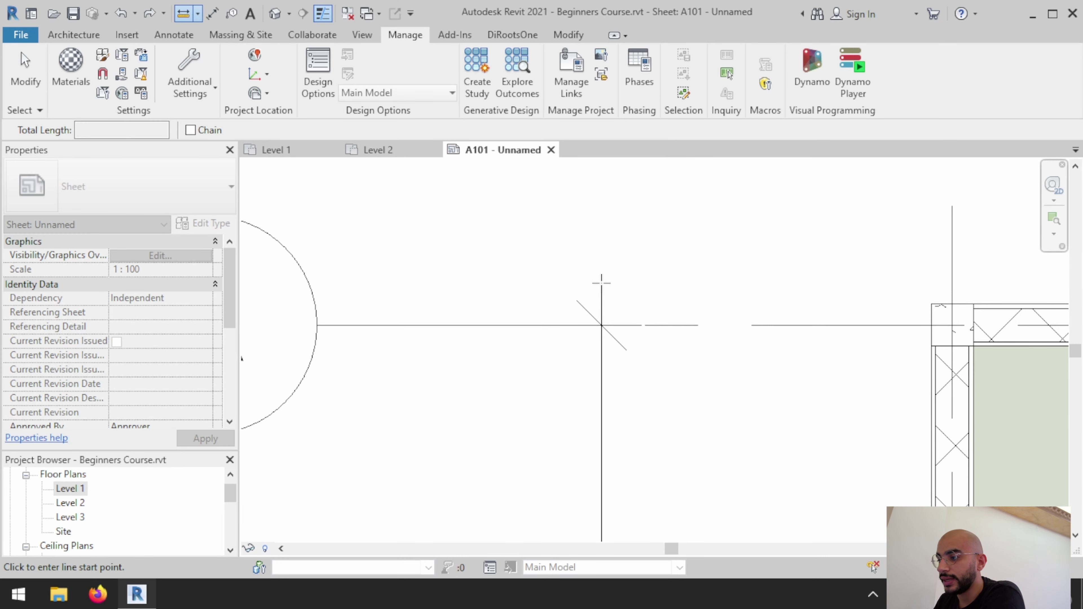
{"action": "left_click", "coordinate": [601, 283]}
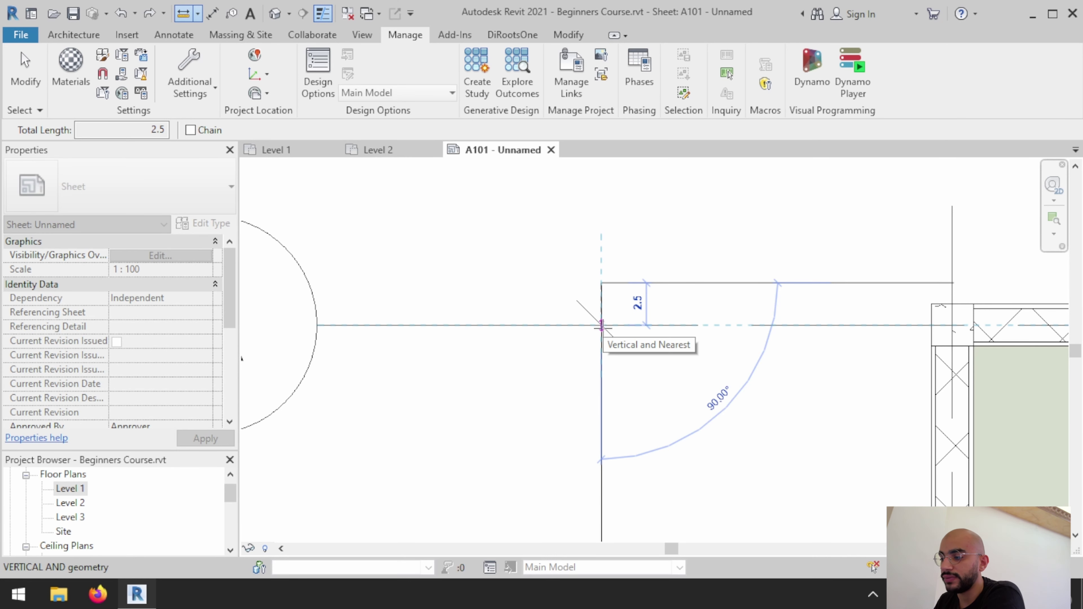
{"action": "scroll", "coordinate": [606, 299], "scroll_direction": "up", "scroll_amount": 3}
{"action": "key", "text": "Escape"}
{"action": "key", "text": "Escape"}
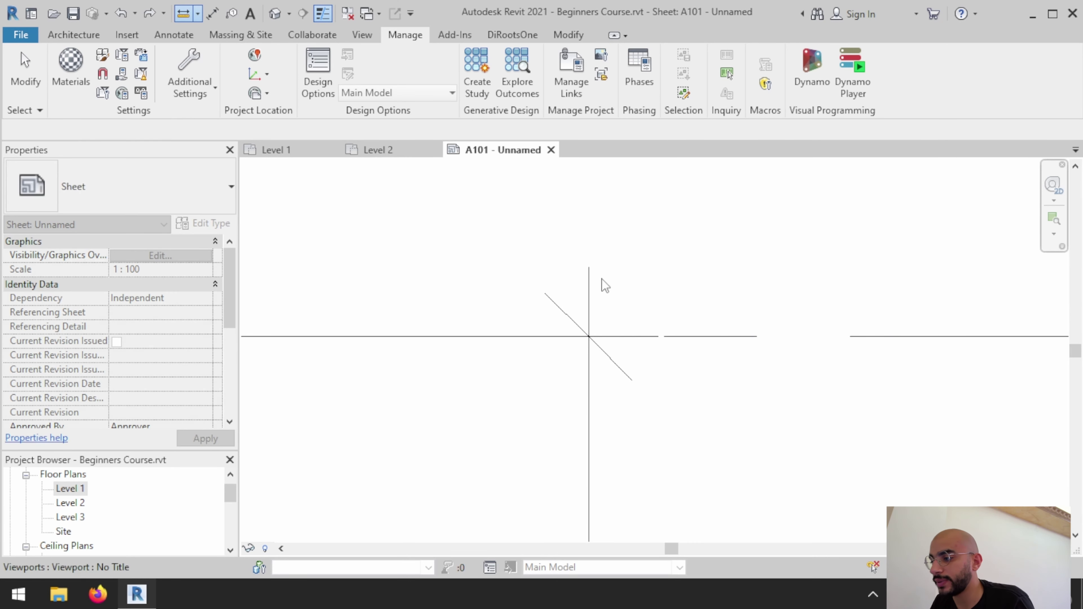
{"action": "left_click", "coordinate": [184, 13]}
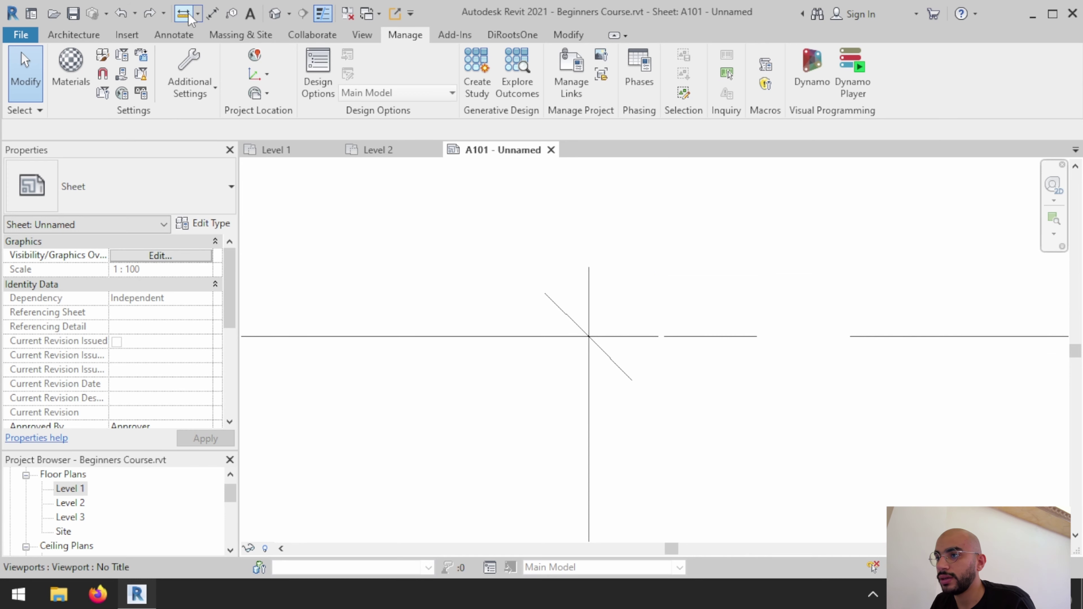
{"action": "left_click", "coordinate": [602, 267]}
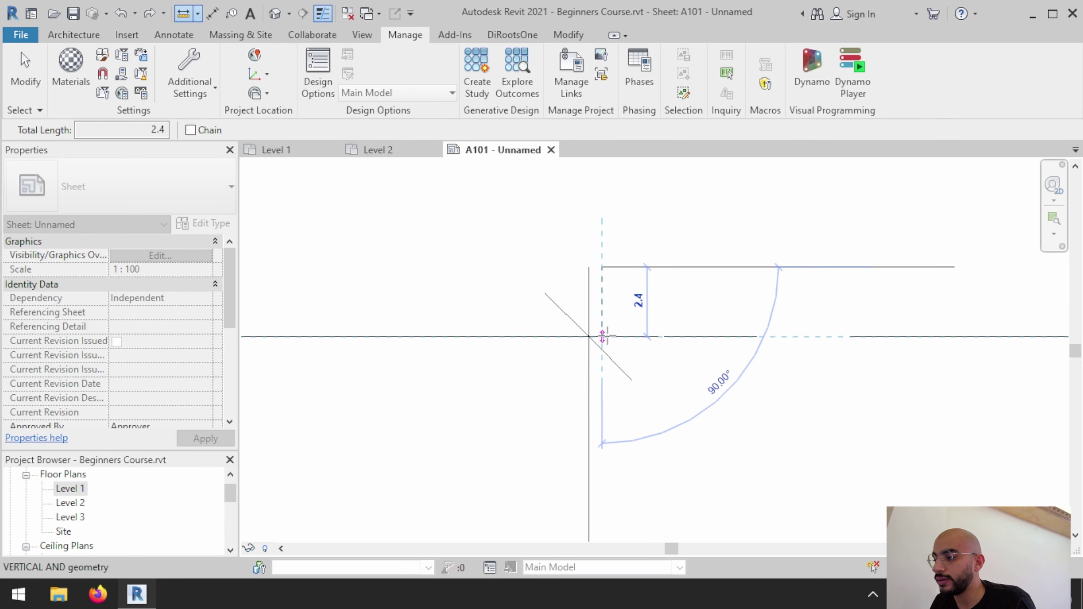
{"action": "key", "text": "Escape"}
{"action": "key", "text": "Escape"}
{"action": "scroll", "coordinate": [601, 329], "scroll_direction": "down", "scroll_amount": 2}
{"action": "scroll", "coordinate": [597, 321], "scroll_direction": "down", "scroll_amount": 2}
{"action": "scroll", "coordinate": [598, 320], "scroll_direction": "down", "scroll_amount": 2}
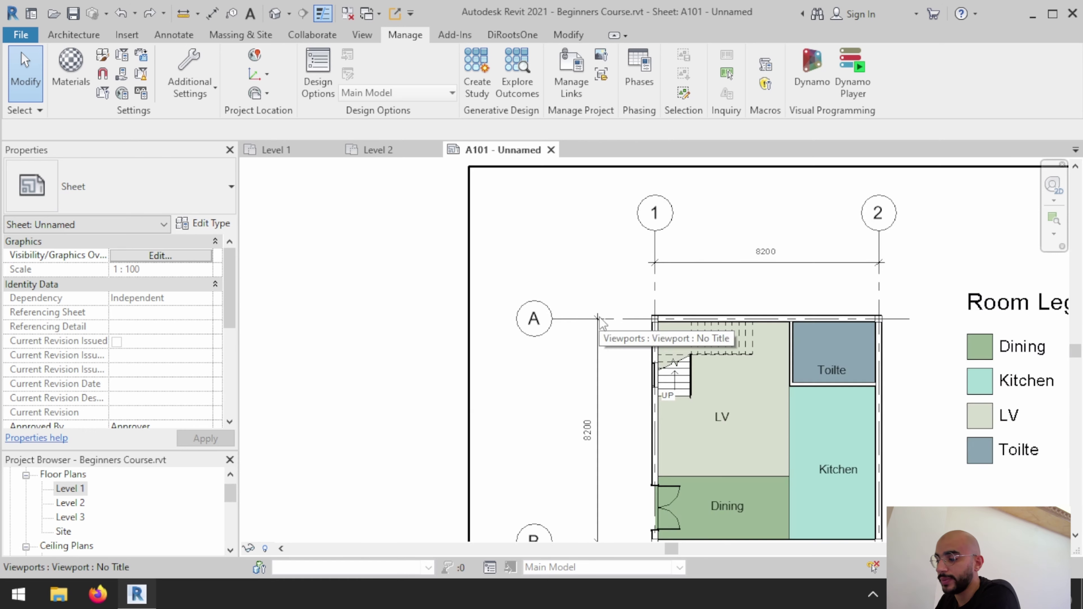
{"action": "scroll", "coordinate": [599, 320], "scroll_direction": "down", "scroll_amount": 2}
{"action": "scroll", "coordinate": [600, 318], "scroll_direction": "down", "scroll_amount": 1}
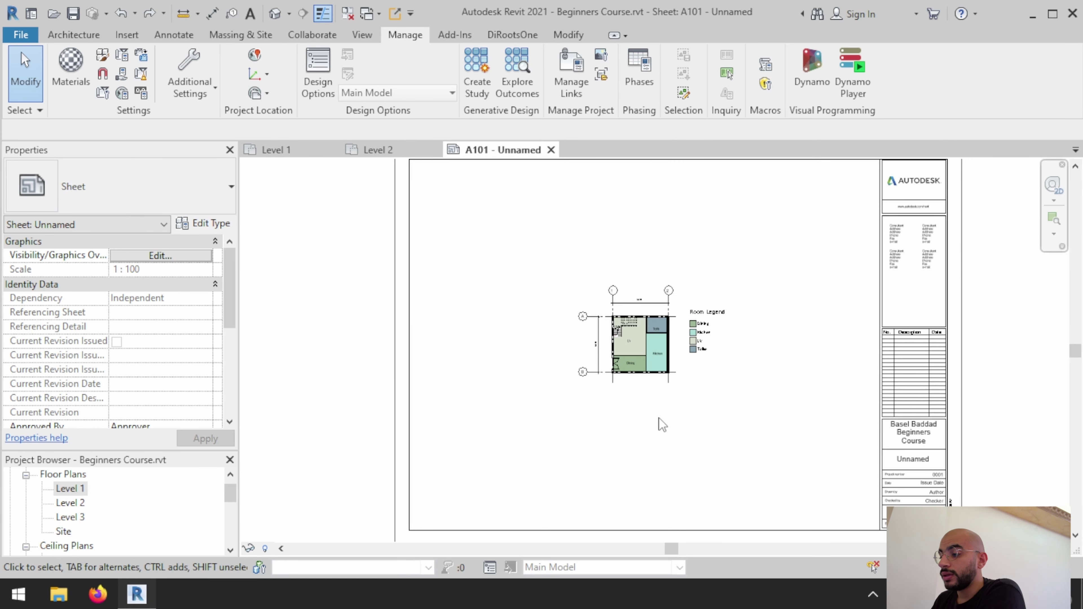
Step: Set the Level 1 viewport on sheet A101 to View Scale 1 : 50
{"action": "left_click", "coordinate": [651, 363]}
{"action": "left_click", "coordinate": [203, 256]}
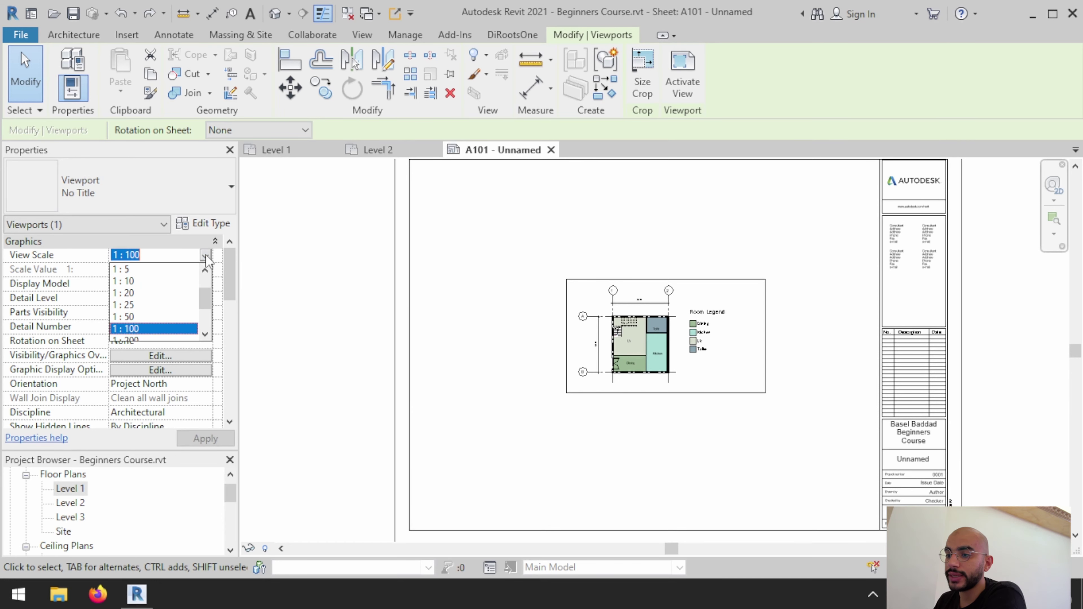
{"action": "left_click", "coordinate": [166, 317]}
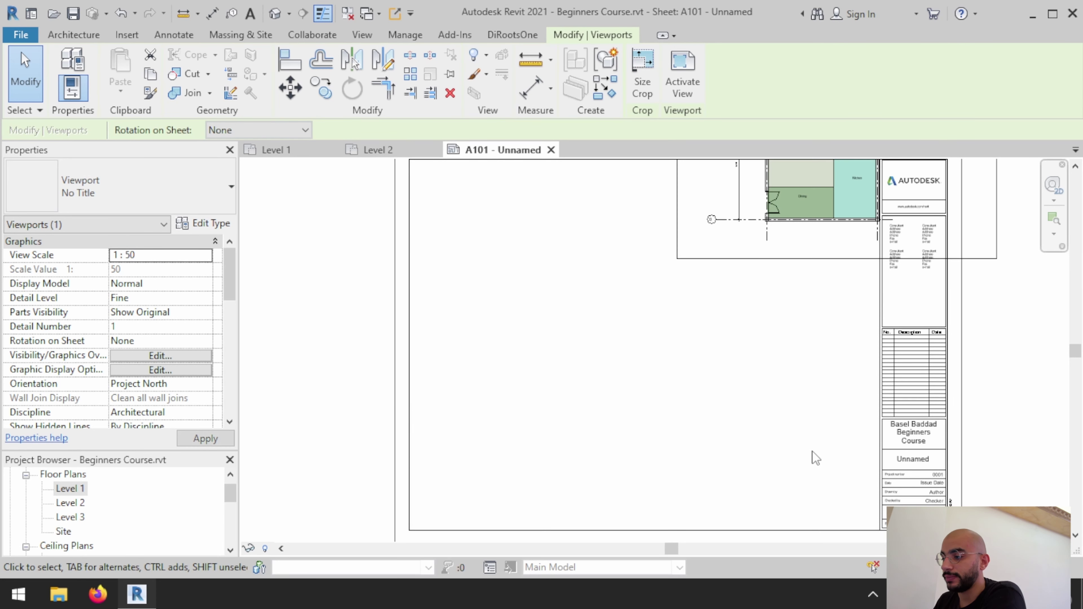
{"action": "scroll", "coordinate": [630, 465], "scroll_direction": "down", "scroll_amount": 1}
{"action": "scroll", "coordinate": [630, 465], "scroll_direction": "down", "scroll_amount": 1}
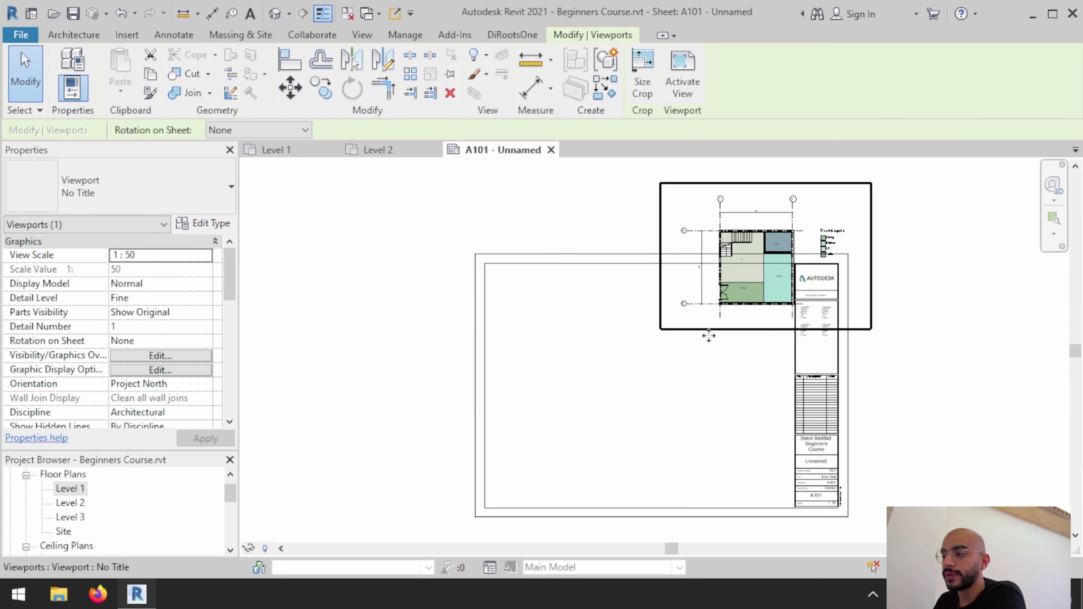
{"action": "scroll", "coordinate": [842, 179], "scroll_direction": "up", "scroll_amount": 2}
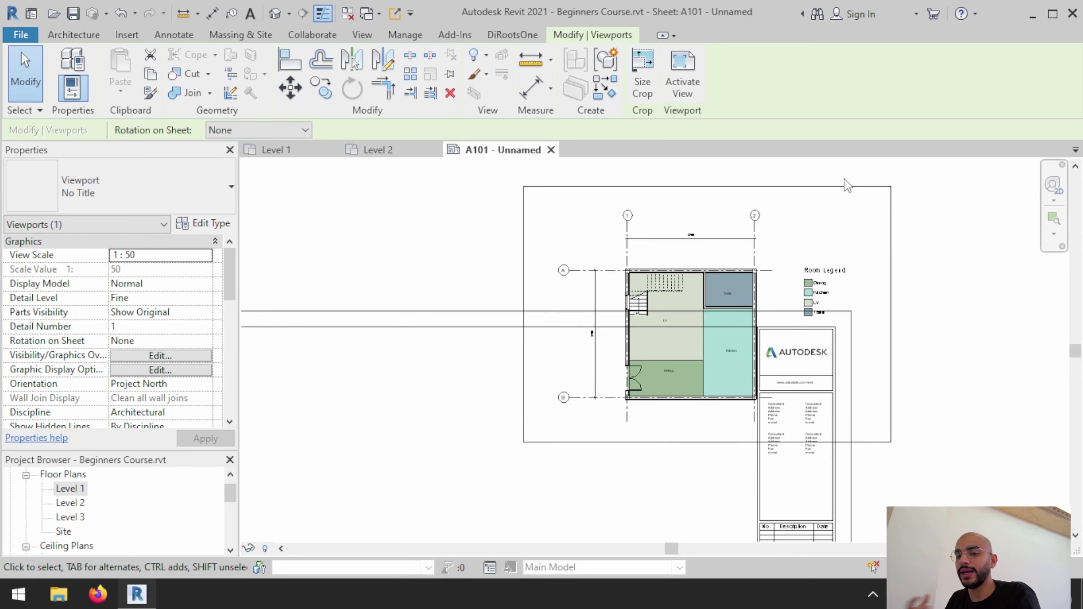
{"action": "scroll", "coordinate": [836, 294], "scroll_direction": "up", "scroll_amount": 1}
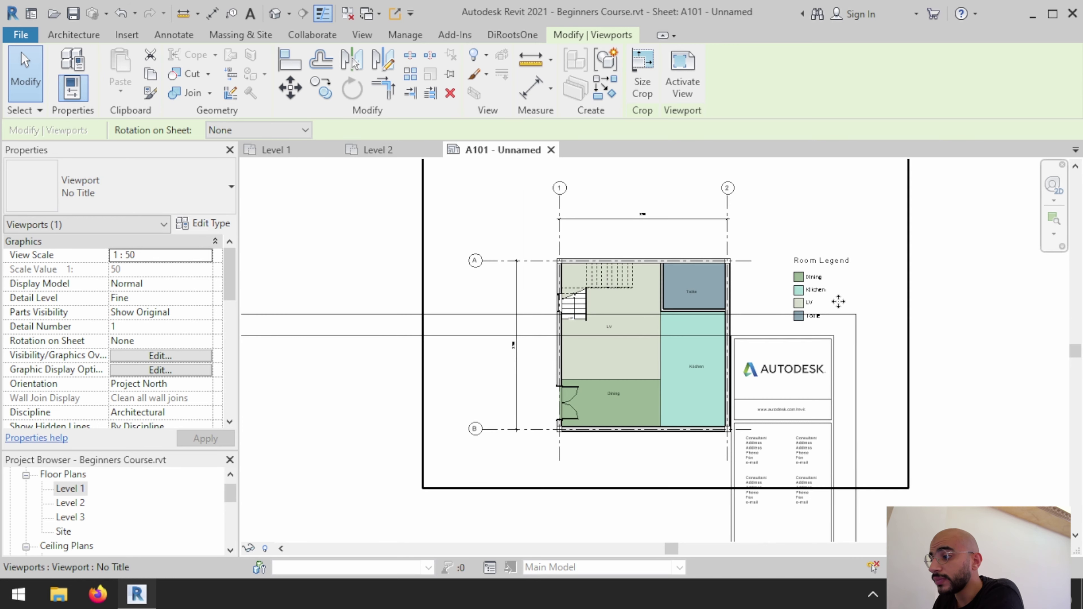
{"action": "scroll", "coordinate": [680, 375], "scroll_direction": "up", "scroll_amount": 1}
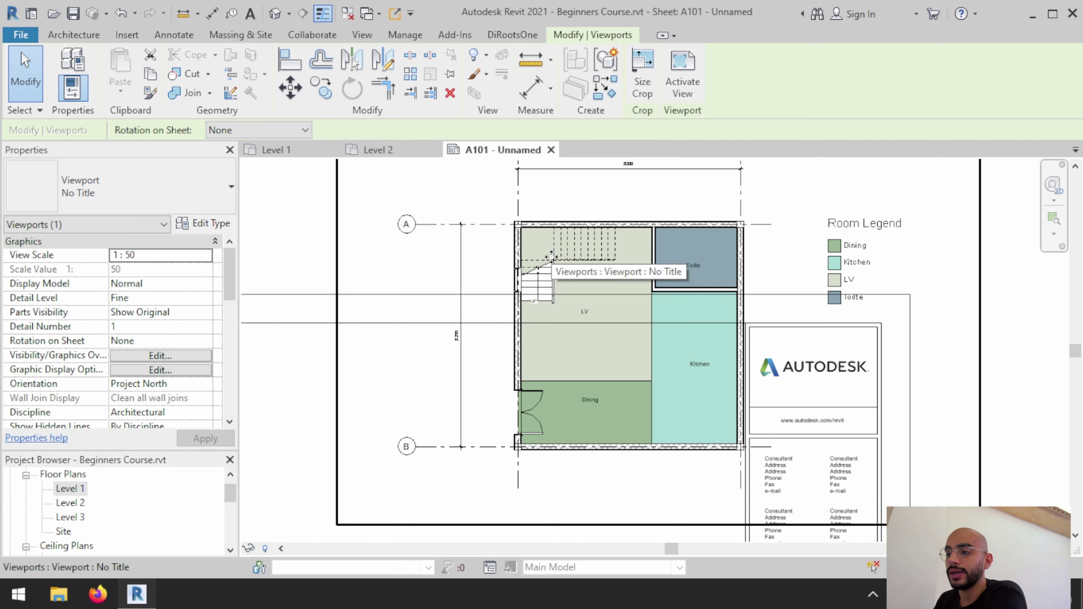
{"action": "scroll", "coordinate": [461, 200], "scroll_direction": "up", "scroll_amount": 1}
{"action": "scroll", "coordinate": [461, 211], "scroll_direction": "up", "scroll_amount": 3}
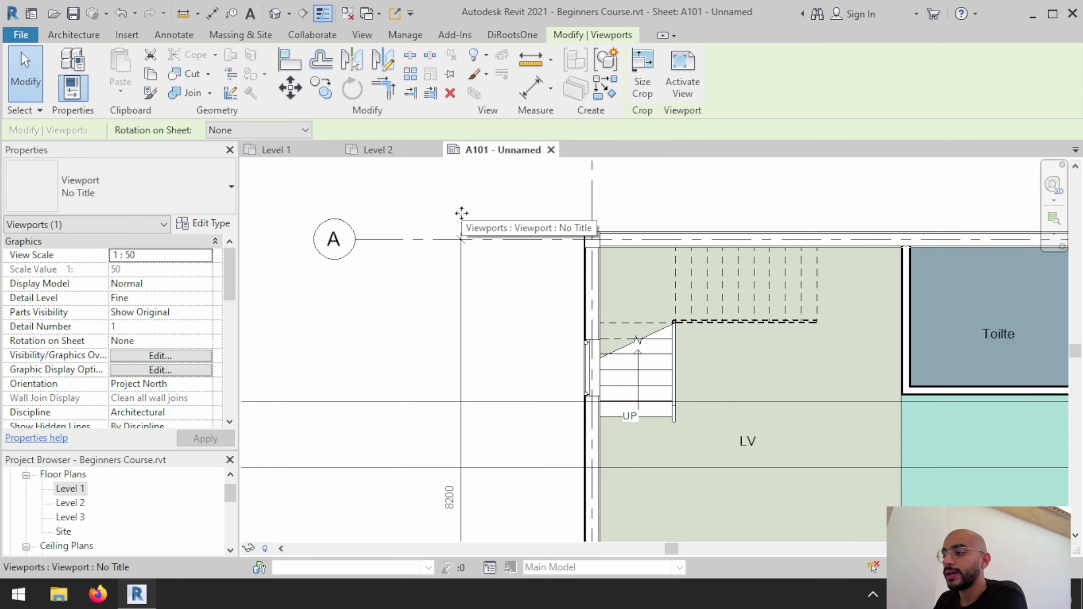
{"action": "scroll", "coordinate": [461, 213], "scroll_direction": "up", "scroll_amount": 3}
Step: Move the Level 1 viewport to the centre of the A101 sheet border
{"action": "left_click", "coordinate": [531, 60]}
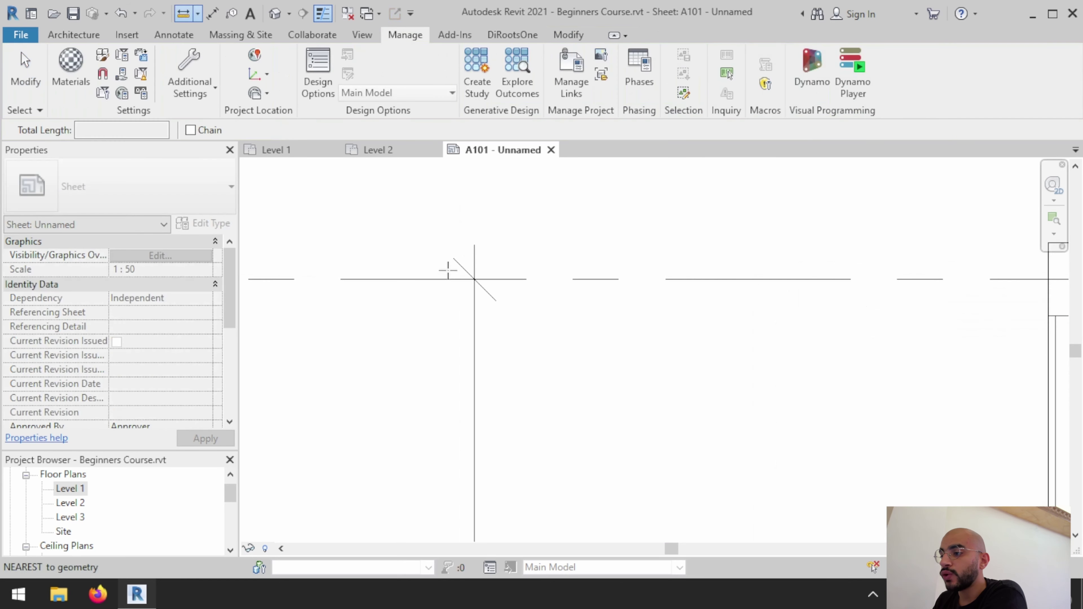
{"action": "left_click", "coordinate": [478, 245]}
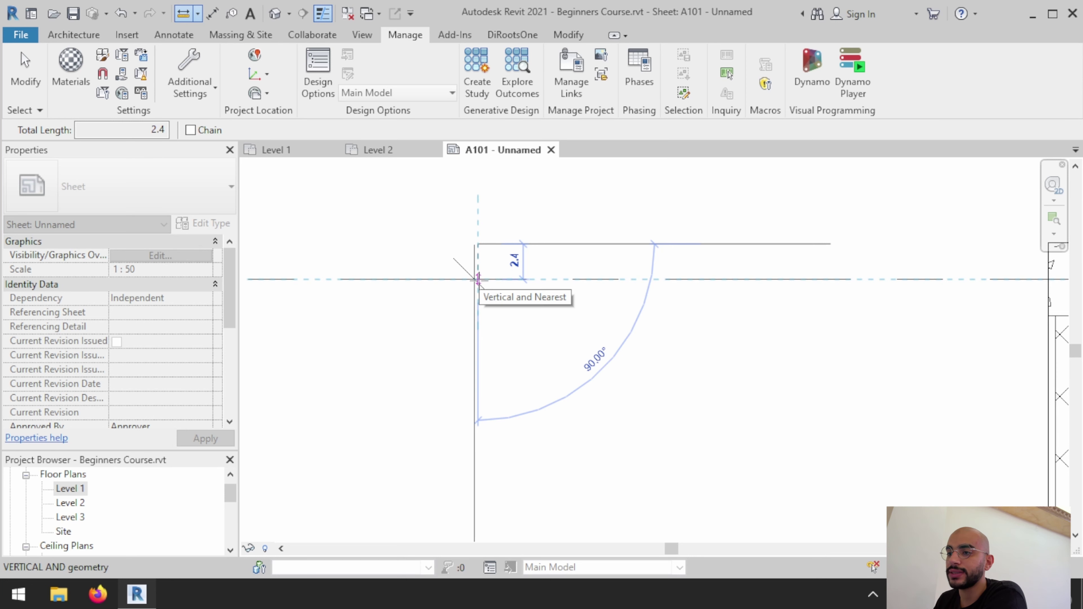
{"action": "middle_click_drag", "start_coordinate": [478, 280], "coordinate": [281, 277]}
{"action": "key", "text": "Escape"}
{"action": "key", "text": "Escape"}
{"action": "middle_click_drag", "start_coordinate": [587, 258], "coordinate": [429, 258]}
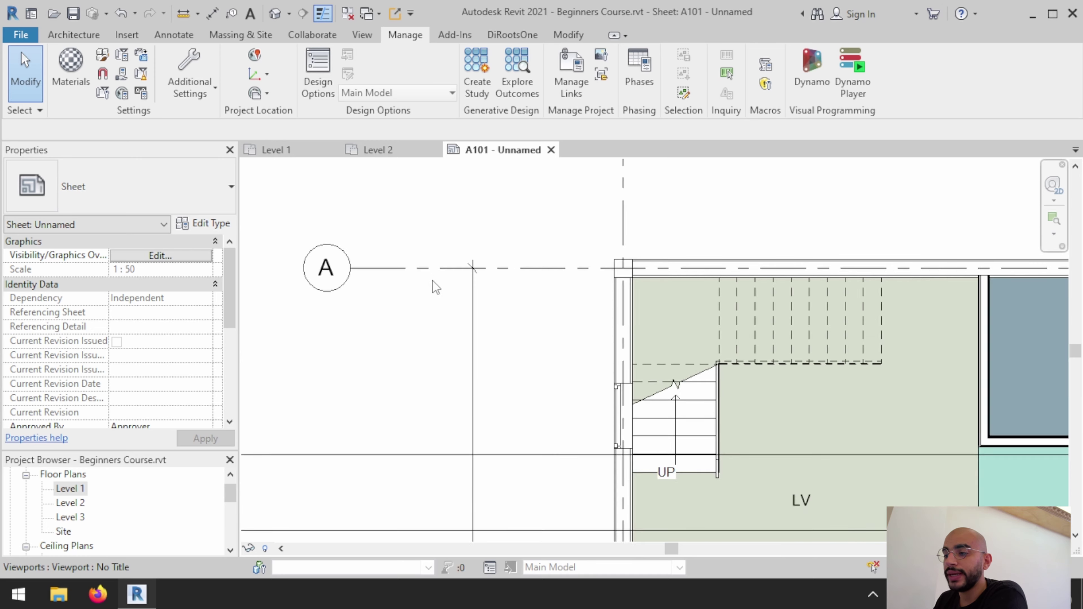
{"action": "scroll", "coordinate": [433, 280], "scroll_direction": "down", "scroll_amount": 3}
{"action": "scroll", "coordinate": [460, 346], "scroll_direction": "down", "scroll_amount": 3}
{"action": "middle_click_drag", "start_coordinate": [524, 426], "coordinate": [628, 311]}
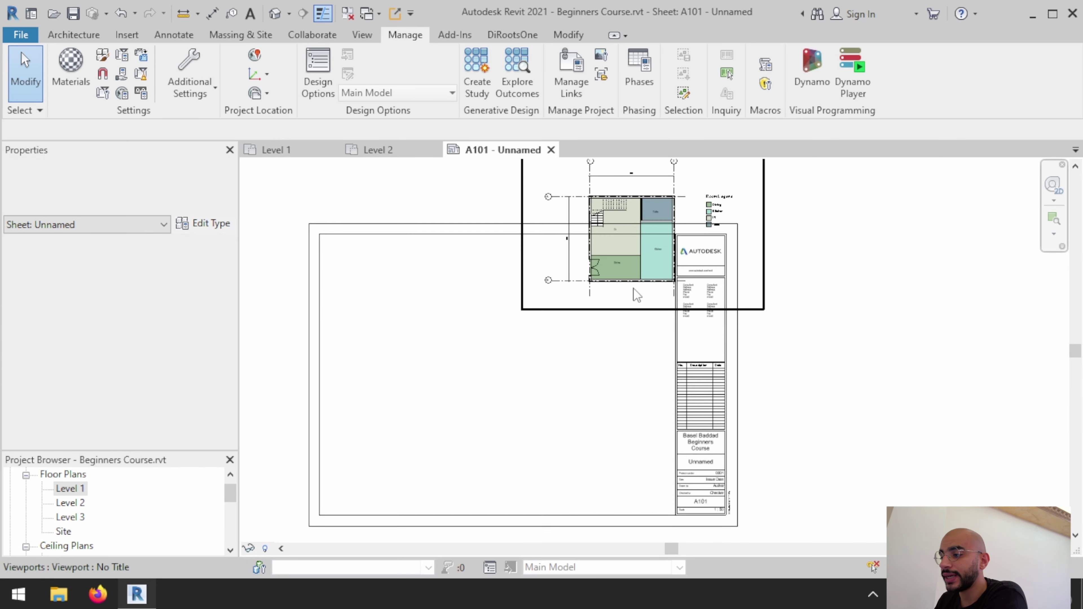
{"action": "left_click", "coordinate": [638, 274]}
{"action": "mouse_move", "coordinate": [638, 275]}
{"action": "left_mouse_down"}
{"action": "mouse_move", "coordinate": [507, 394]}
{"action": "mouse_move", "coordinate": [508, 412]}
{"action": "left_mouse_up"}
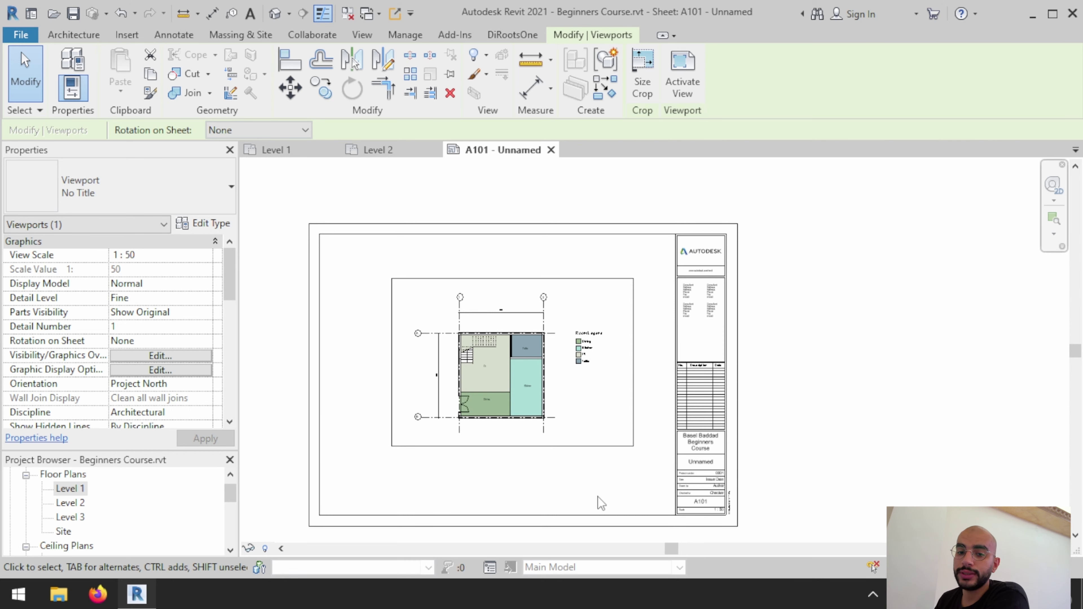
{"action": "scroll", "coordinate": [480, 420], "scroll_direction": "up", "scroll_amount": 1}
{"action": "scroll", "coordinate": [481, 420], "scroll_direction": "up", "scroll_amount": 1}
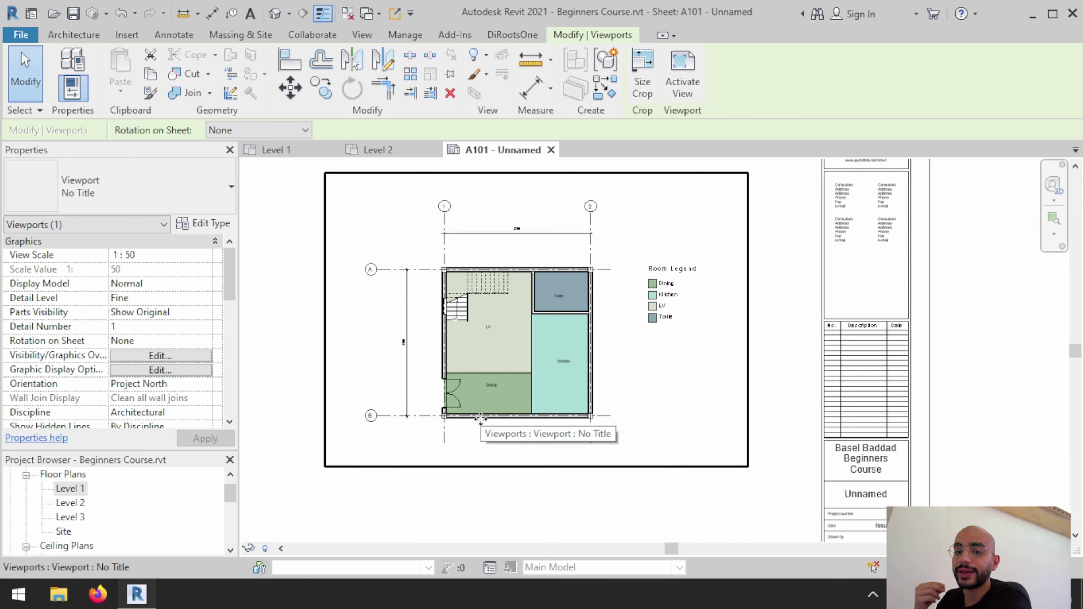
{"action": "scroll", "coordinate": [423, 390], "scroll_direction": "up", "scroll_amount": 3}
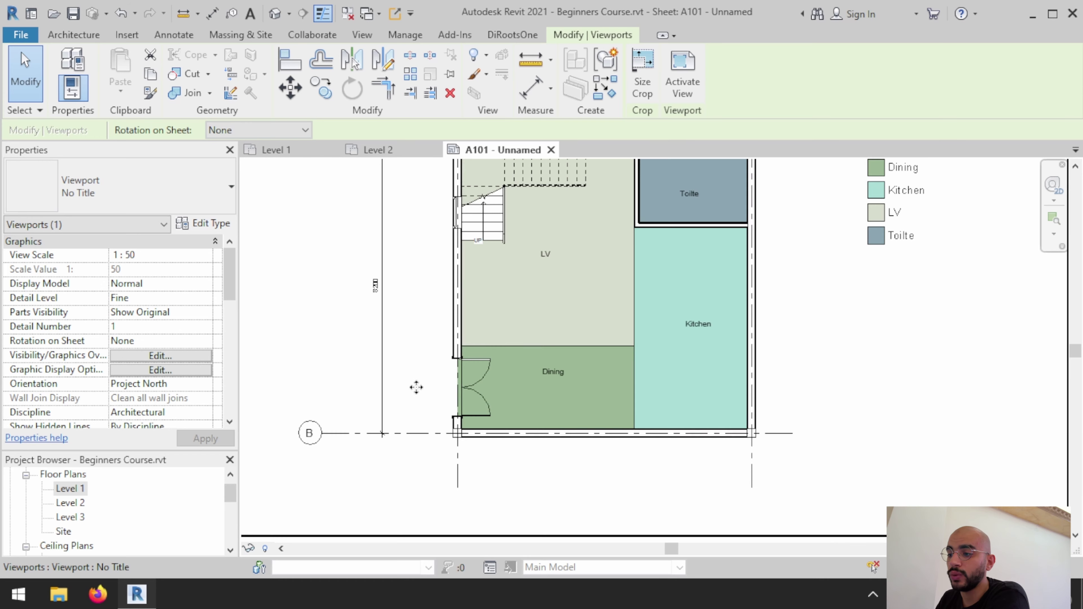
{"action": "double_click", "coordinate": [409, 387]}
{"action": "left_click", "coordinate": [382, 326]}
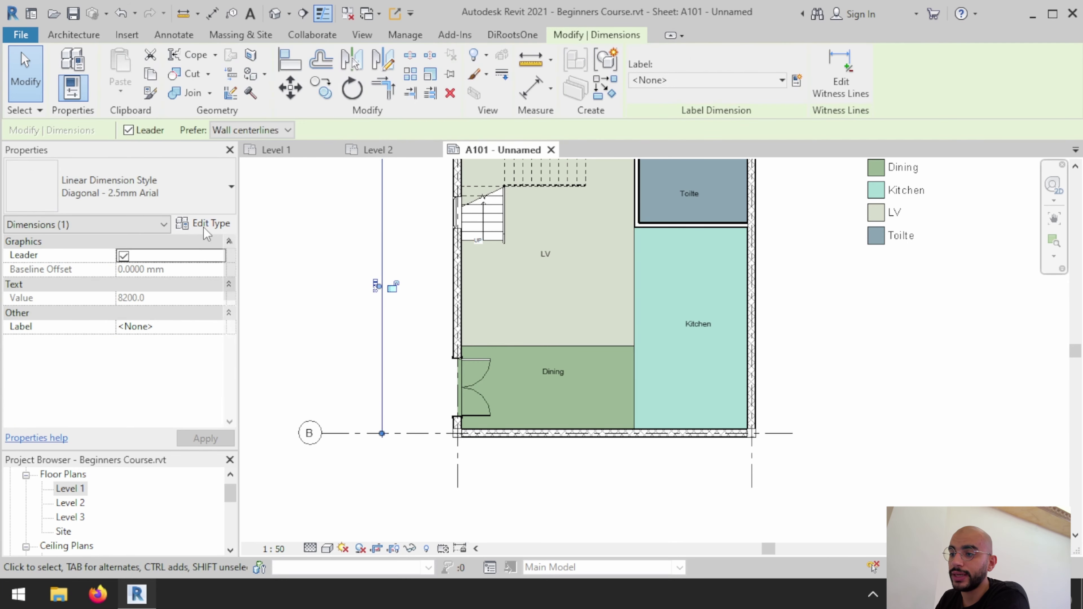
{"action": "left_click", "coordinate": [204, 223]}
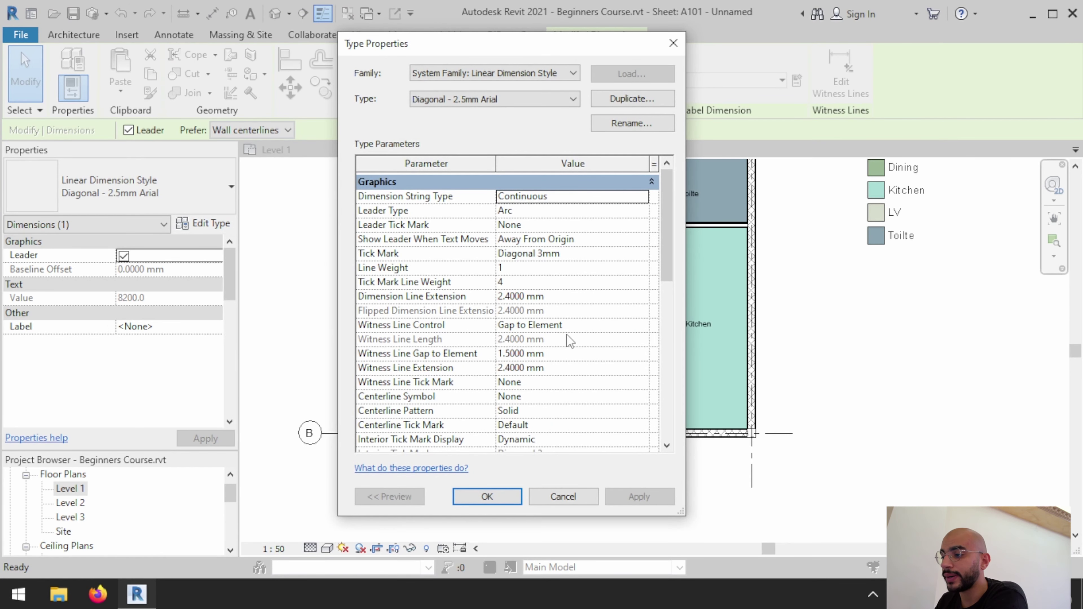
{"action": "scroll", "coordinate": [557, 374], "scroll_direction": "down", "scroll_amount": 5}
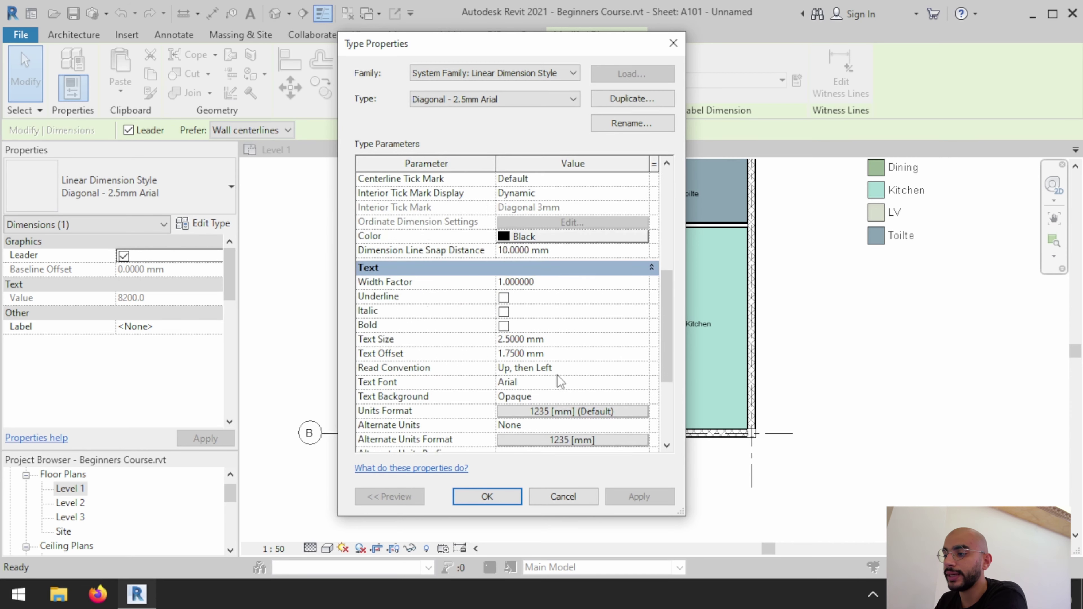
{"action": "scroll", "coordinate": [557, 375], "scroll_direction": "down", "scroll_amount": 2}
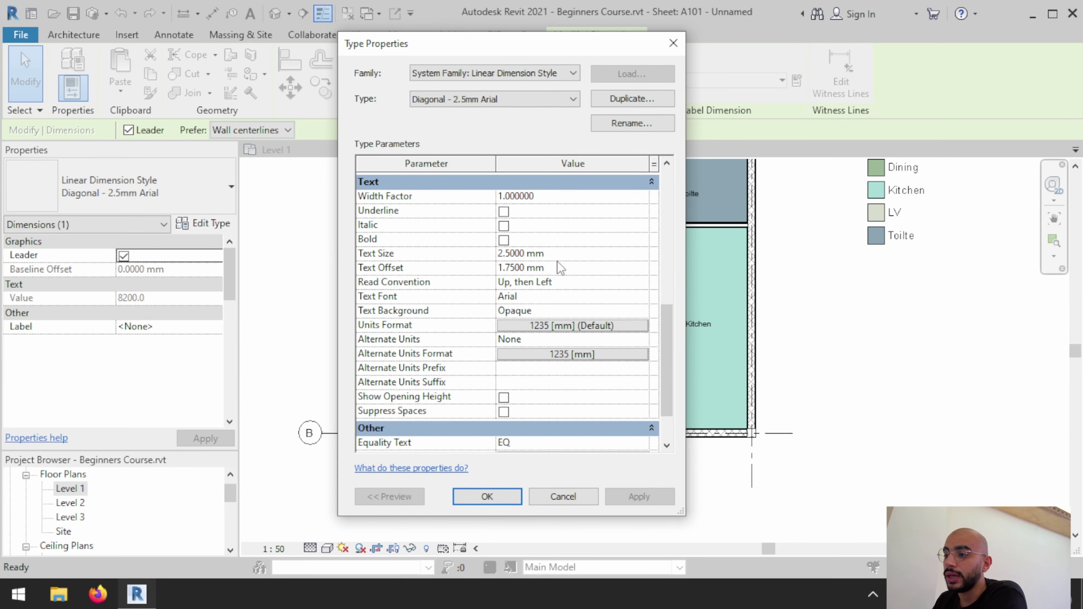
{"action": "left_click", "coordinate": [674, 43]}
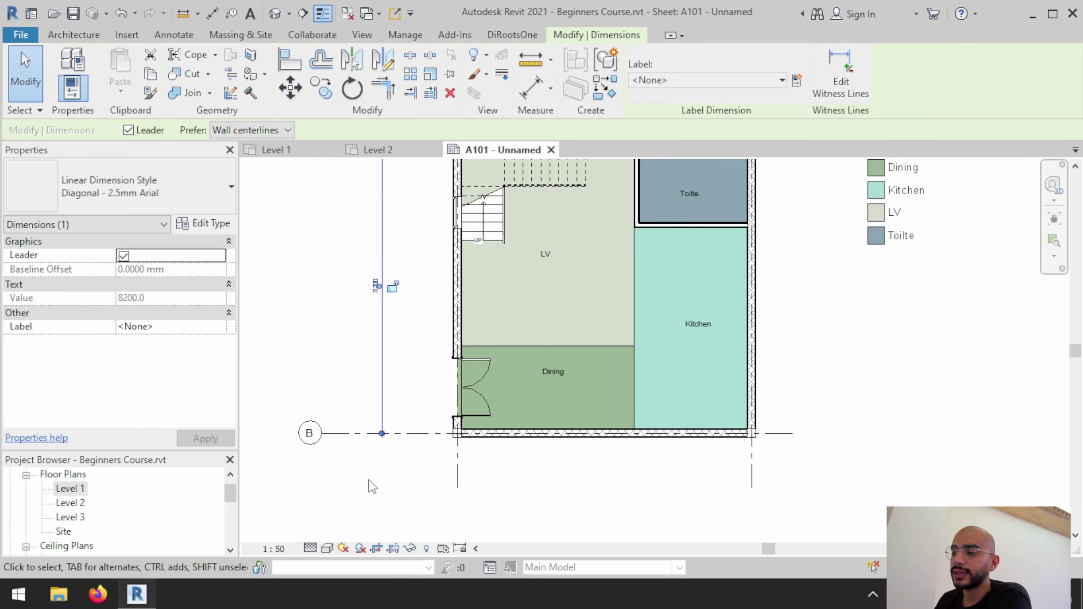
{"action": "scroll", "coordinate": [369, 481], "scroll_direction": "down", "scroll_amount": 2}
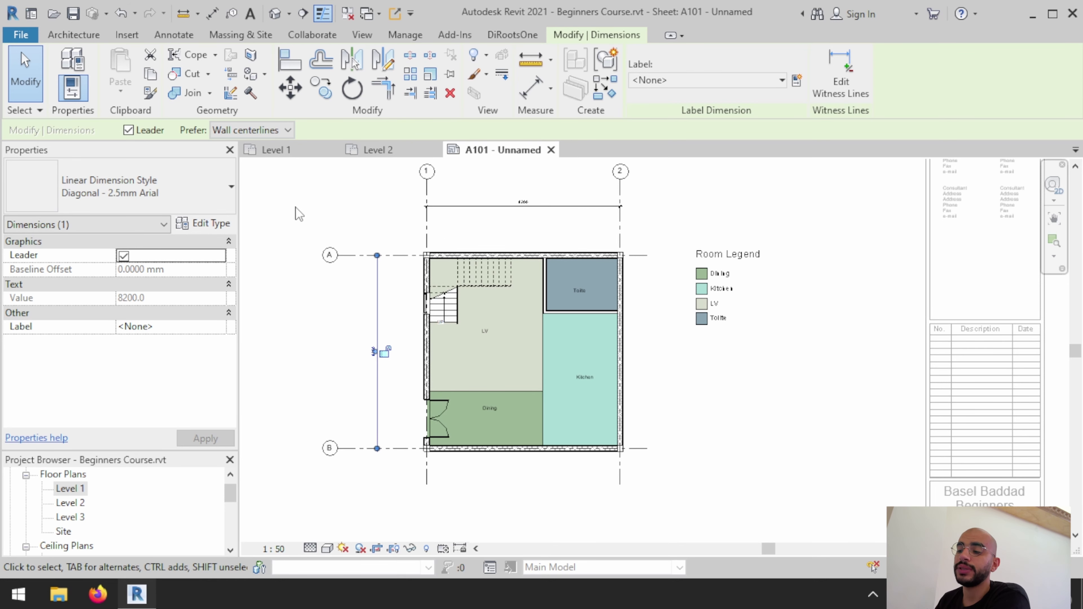
Step: Fit the whole A101 sheet in view and deactivate the Level 1 viewport
{"action": "double_click", "coordinate": [311, 214]}
{"action": "scroll", "coordinate": [312, 213], "scroll_direction": "down", "scroll_amount": 2}
{"action": "scroll", "coordinate": [312, 213], "scroll_direction": "down", "scroll_amount": 2}
{"action": "middle_click", "coordinate": [310, 238]}
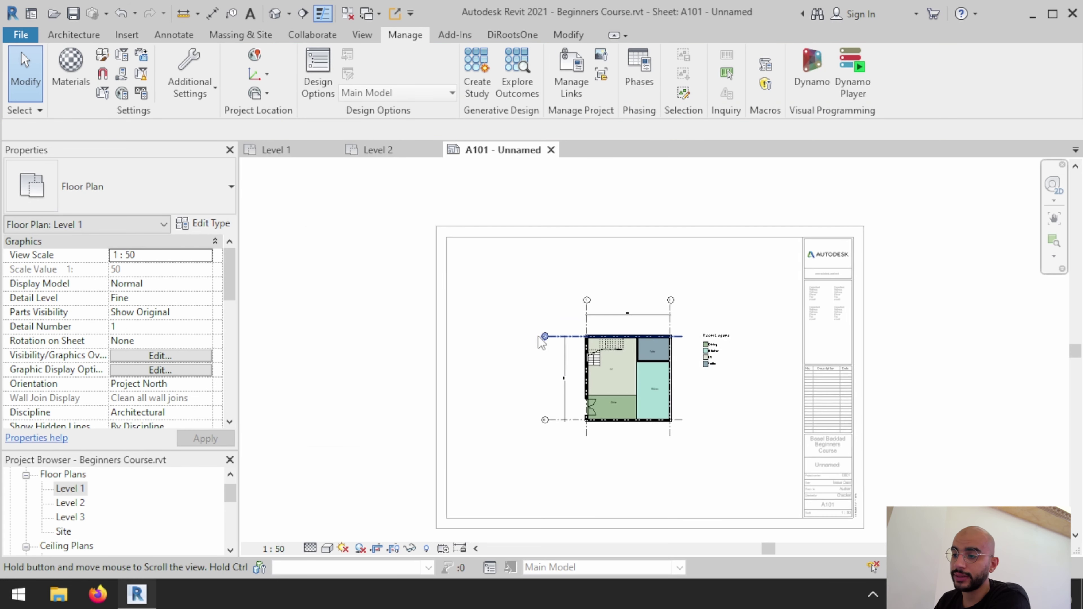
{"action": "double_click", "coordinate": [341, 325]}
Step: Set the Level 1 floor plan's view scale to 1 : 100
{"action": "left_click", "coordinate": [298, 153]}
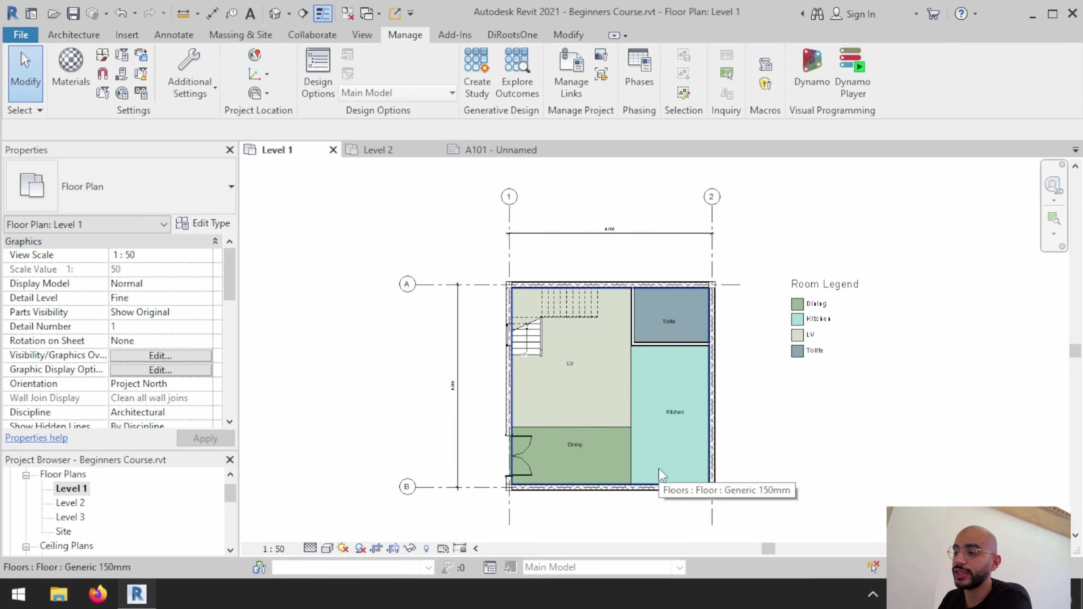
{"action": "scroll", "coordinate": [658, 468], "scroll_direction": "down", "scroll_amount": 2}
{"action": "scroll", "coordinate": [671, 429], "scroll_direction": "down", "scroll_amount": 1}
{"action": "scroll", "coordinate": [617, 348], "scroll_direction": "down", "scroll_amount": 1}
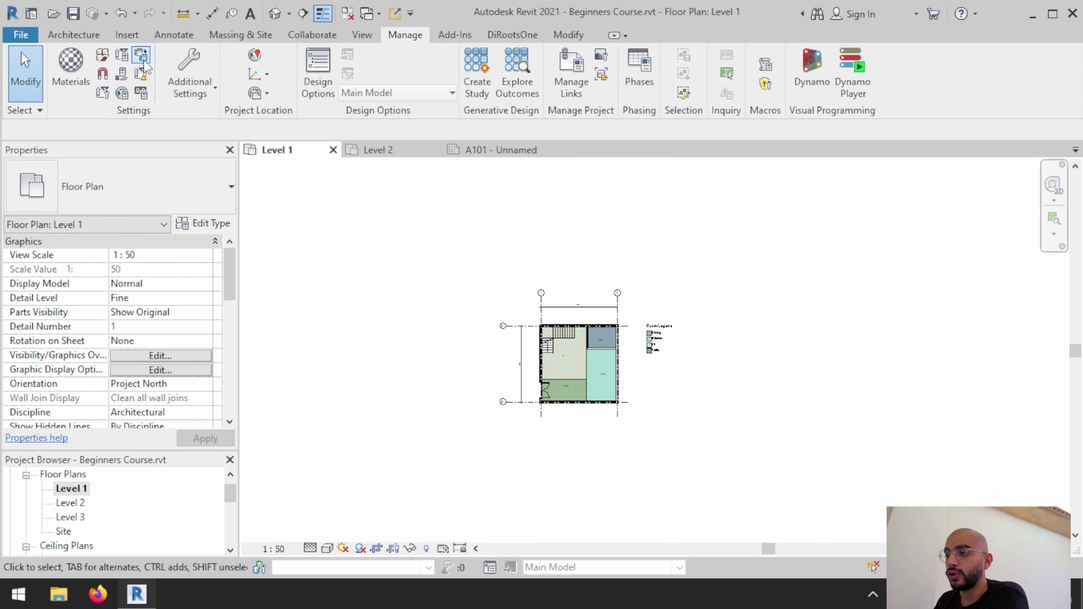
{"action": "left_click", "coordinate": [273, 549]}
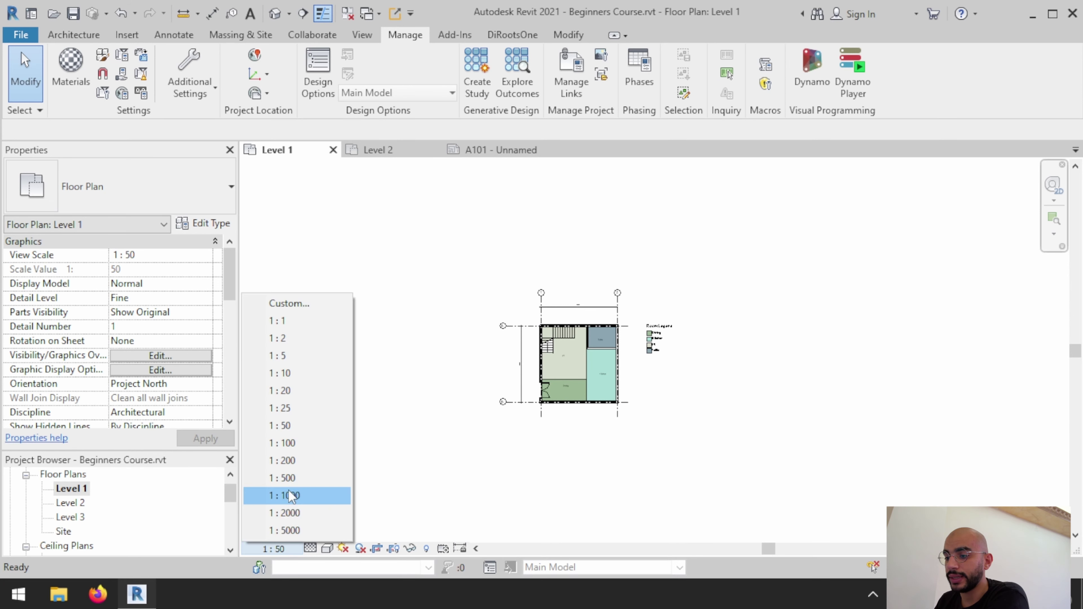
{"action": "left_click", "coordinate": [303, 435]}
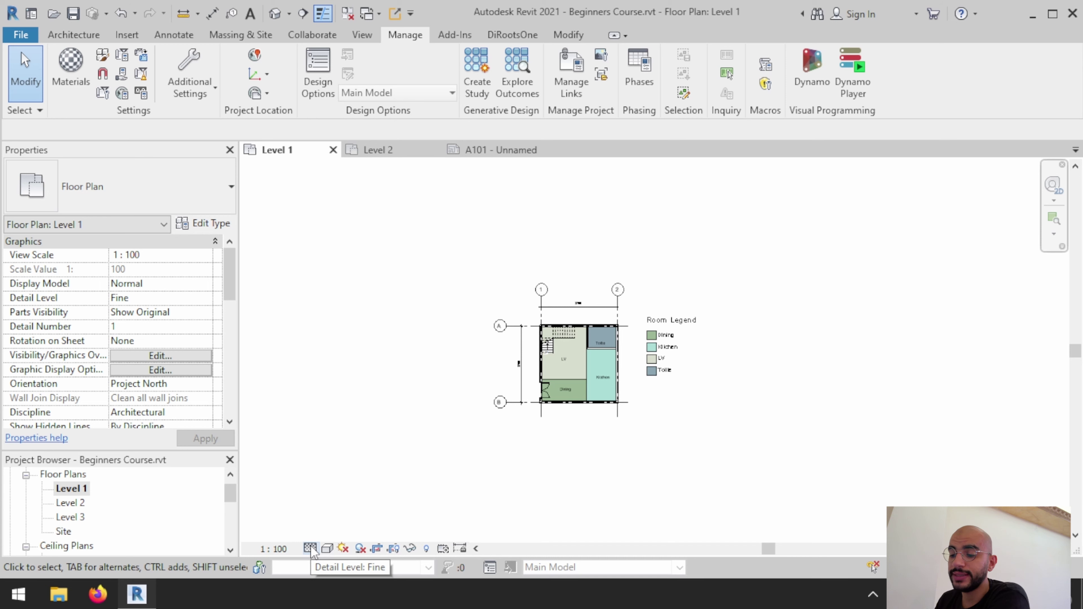
{"action": "scroll", "coordinate": [591, 375], "scroll_direction": "up", "scroll_amount": 3}
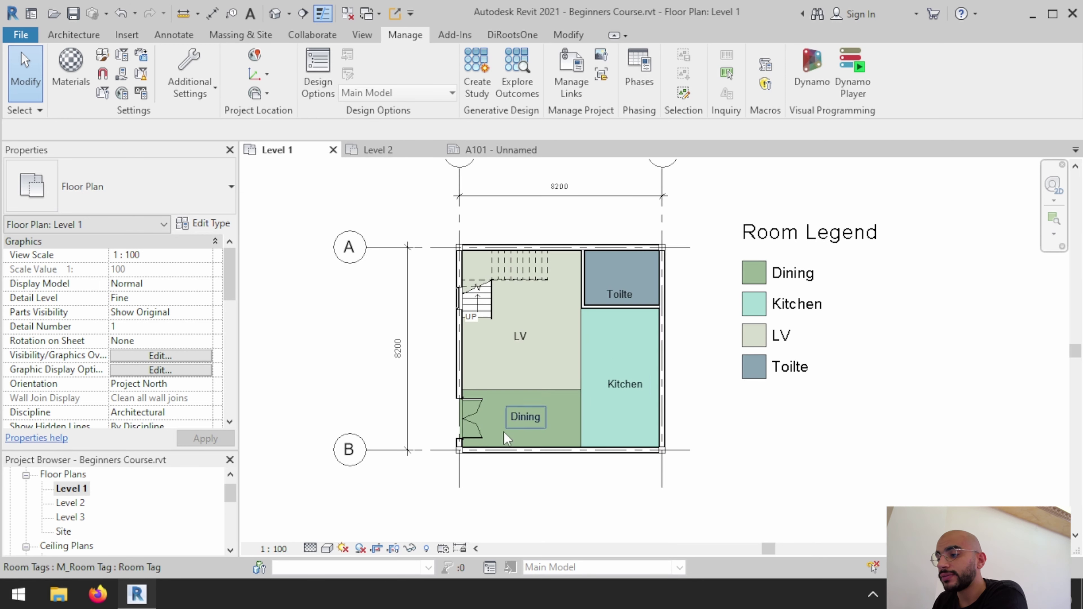
{"action": "scroll", "coordinate": [504, 432], "scroll_direction": "up", "scroll_amount": 3}
{"action": "scroll", "coordinate": [471, 452], "scroll_direction": "up", "scroll_amount": 2}
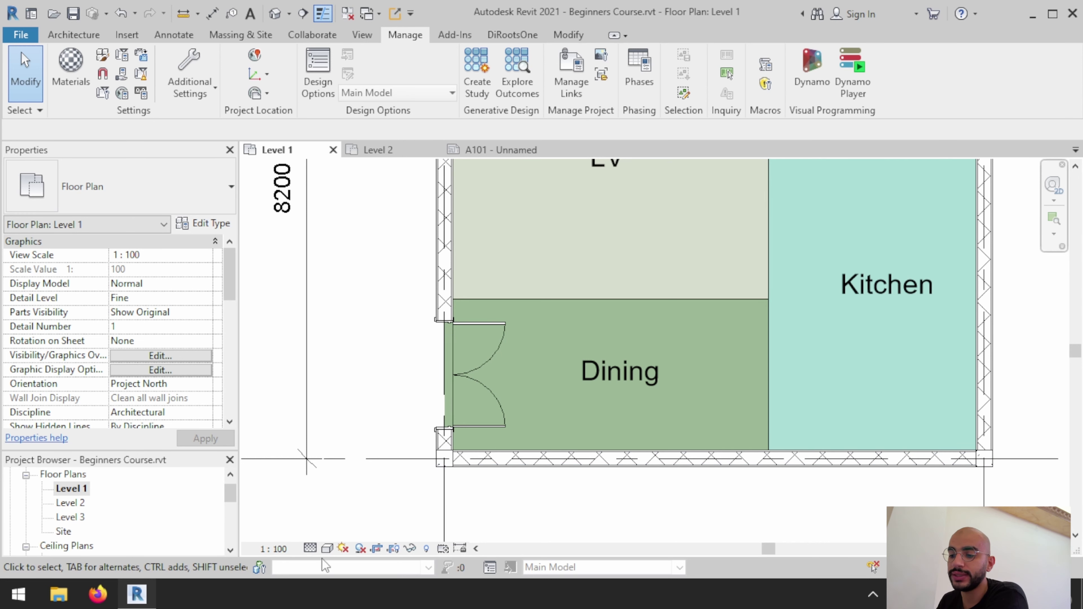
{"action": "left_click", "coordinate": [315, 549]}
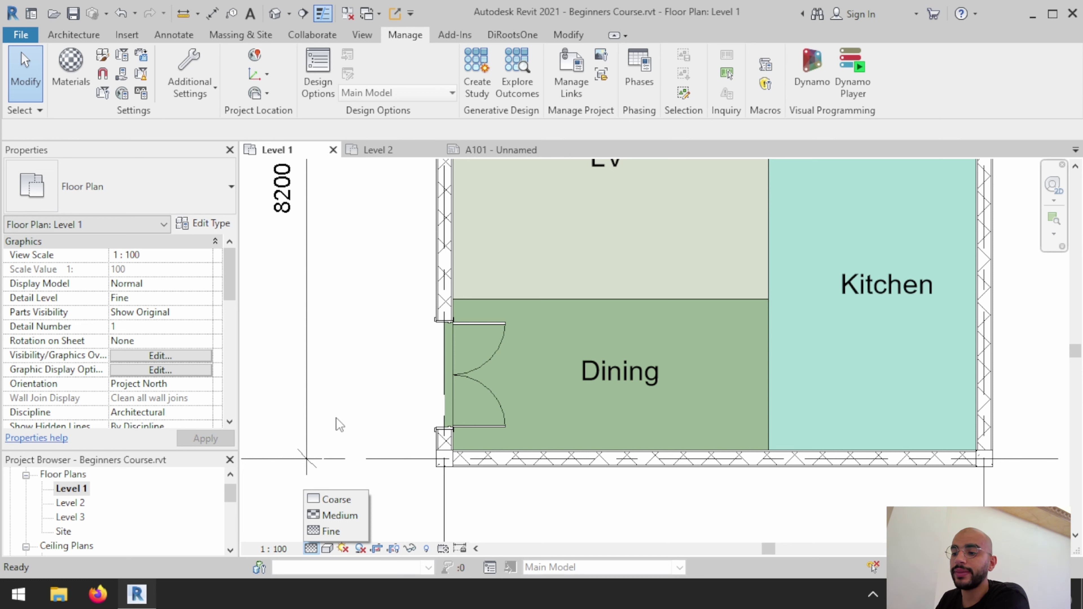
{"action": "left_click", "coordinate": [530, 485]}
{"action": "scroll", "coordinate": [530, 485], "scroll_direction": "up", "scroll_amount": 3}
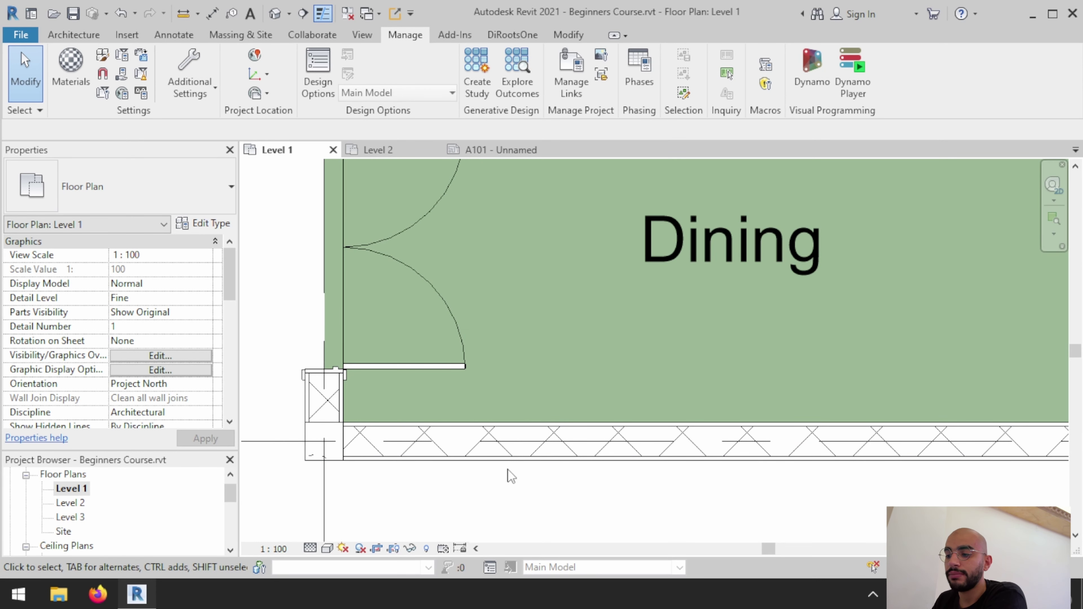
{"action": "left_click", "coordinate": [311, 548]}
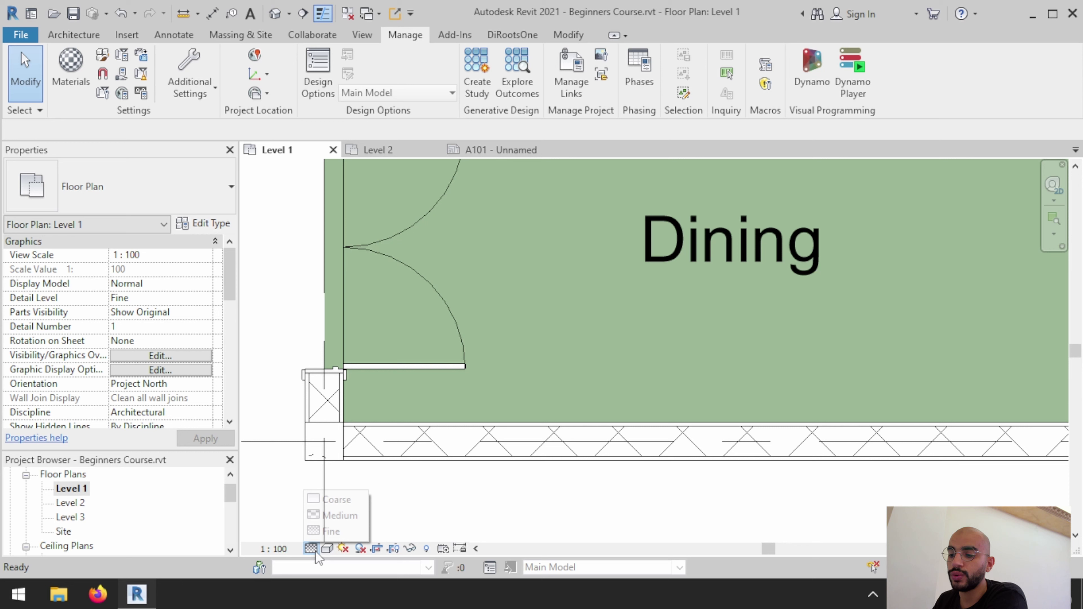
{"action": "left_click", "coordinate": [326, 501]}
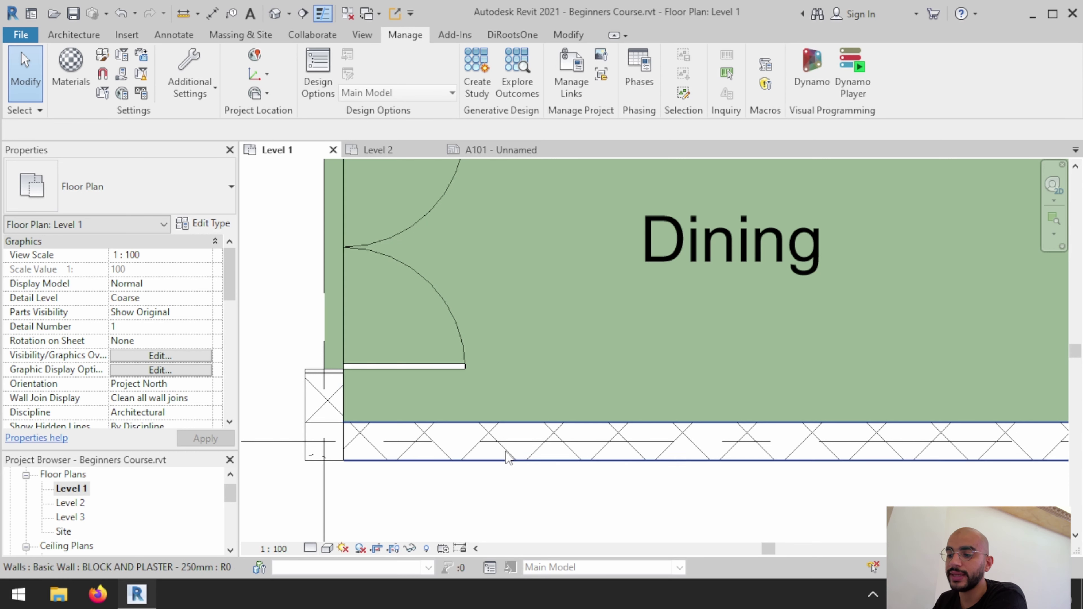
{"action": "scroll", "coordinate": [506, 457], "scroll_direction": "up", "scroll_amount": 2}
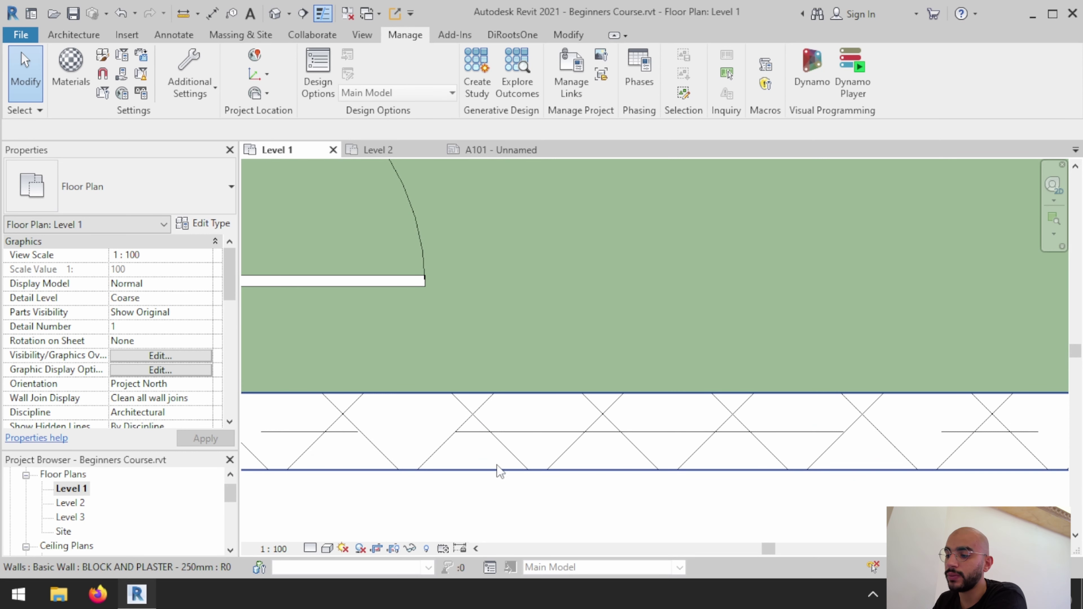
{"action": "left_click", "coordinate": [311, 549]}
{"action": "left_click", "coordinate": [326, 529]}
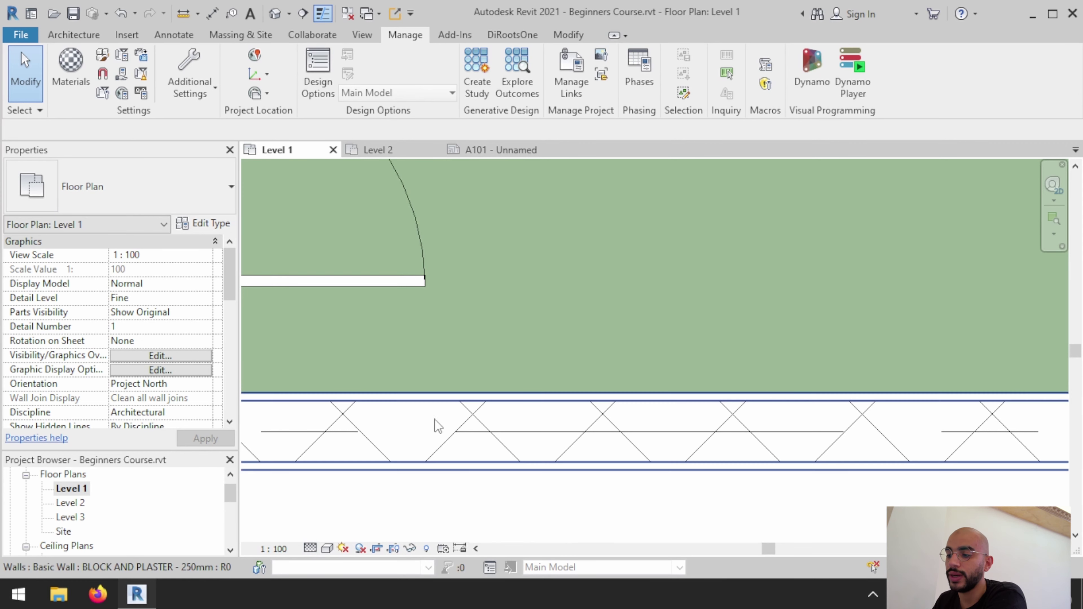
{"action": "left_click", "coordinate": [310, 549]}
{"action": "left_click", "coordinate": [331, 514]}
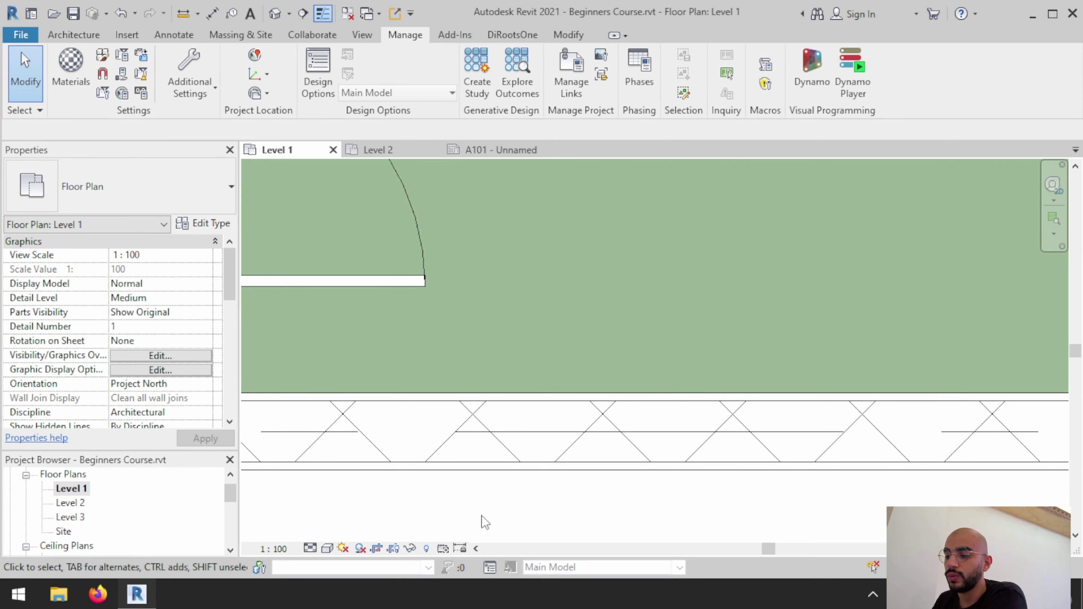
{"action": "left_click", "coordinate": [311, 549]}
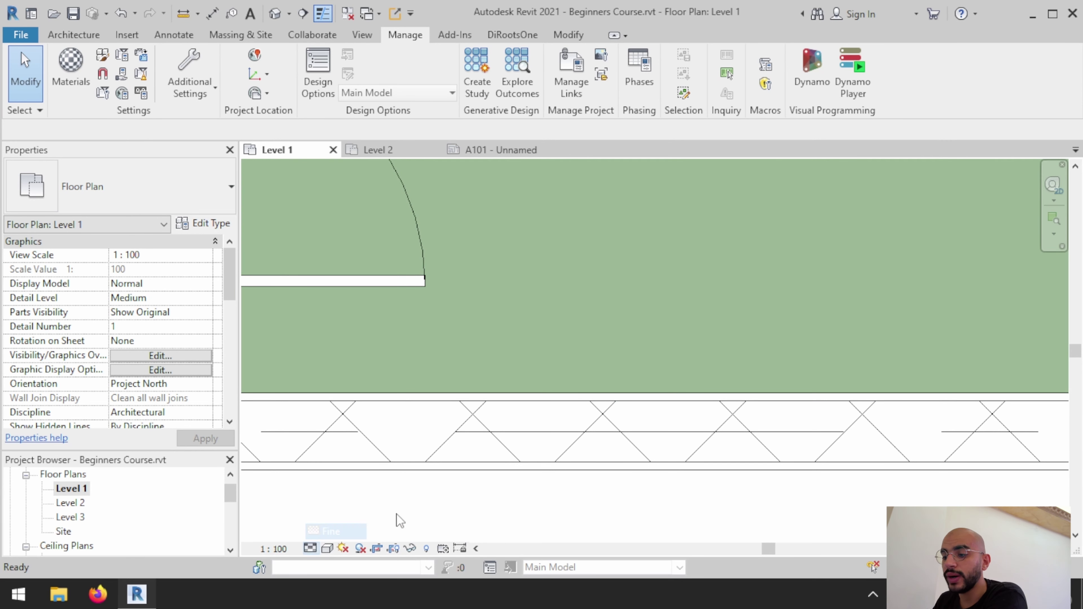
{"action": "scroll", "coordinate": [431, 498], "scroll_direction": "down", "scroll_amount": 2}
{"action": "scroll", "coordinate": [431, 498], "scroll_direction": "down", "scroll_amount": 3}
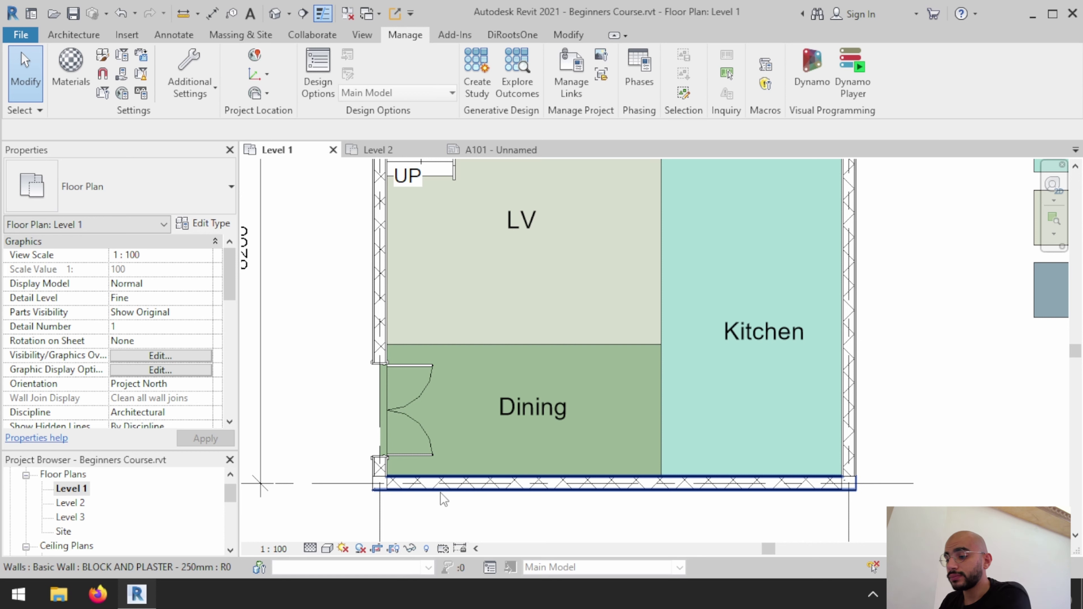
Step: Show the {3D} house view from an isometric angle in Realistic visual style
{"action": "left_click", "coordinate": [328, 549]}
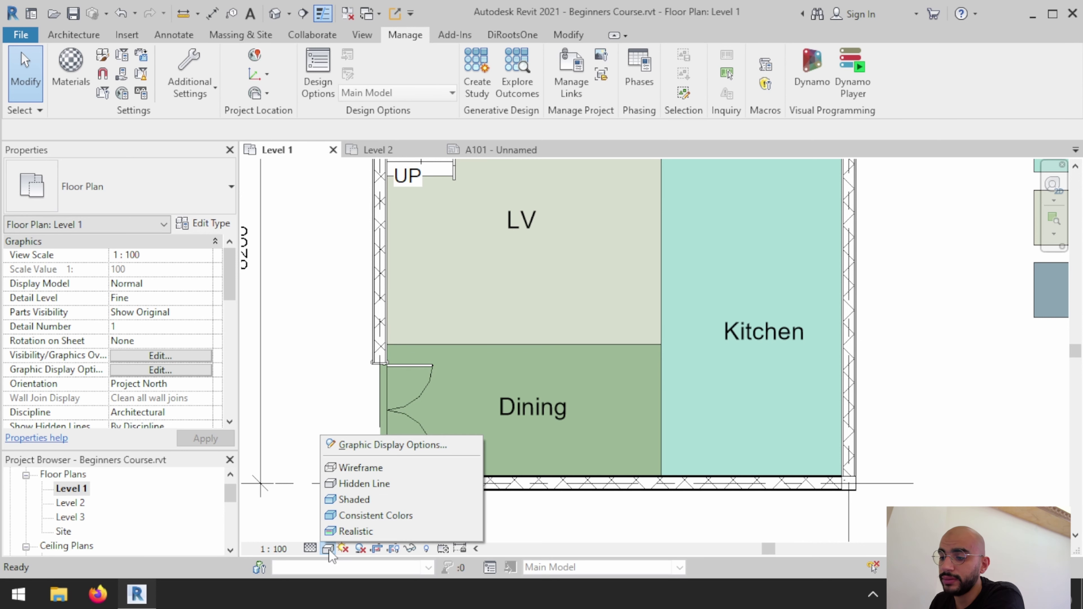
{"action": "left_click", "coordinate": [333, 379]}
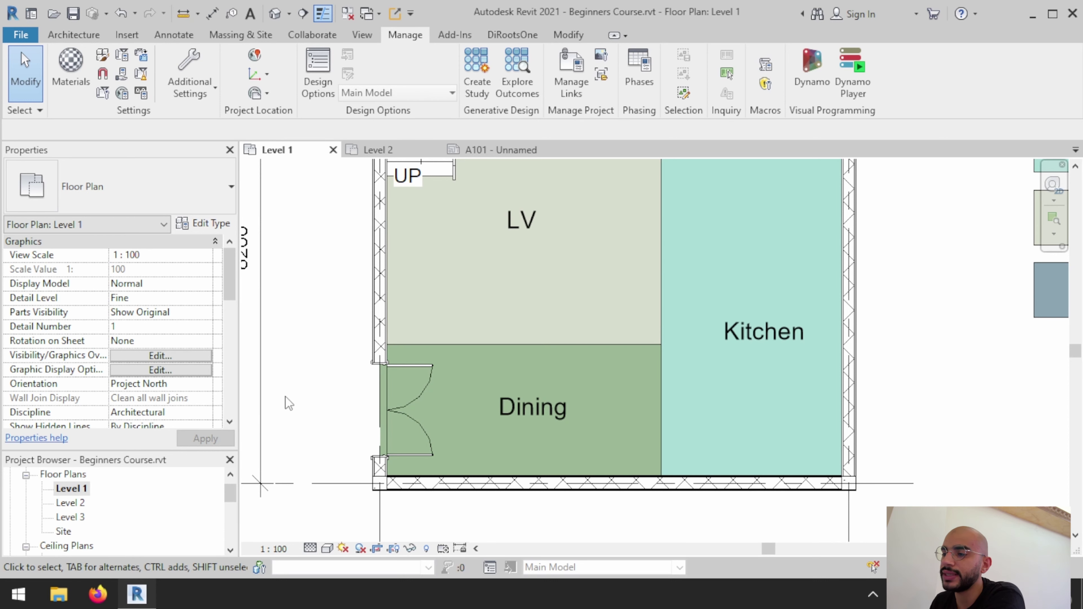
{"action": "left_click", "coordinate": [275, 13]}
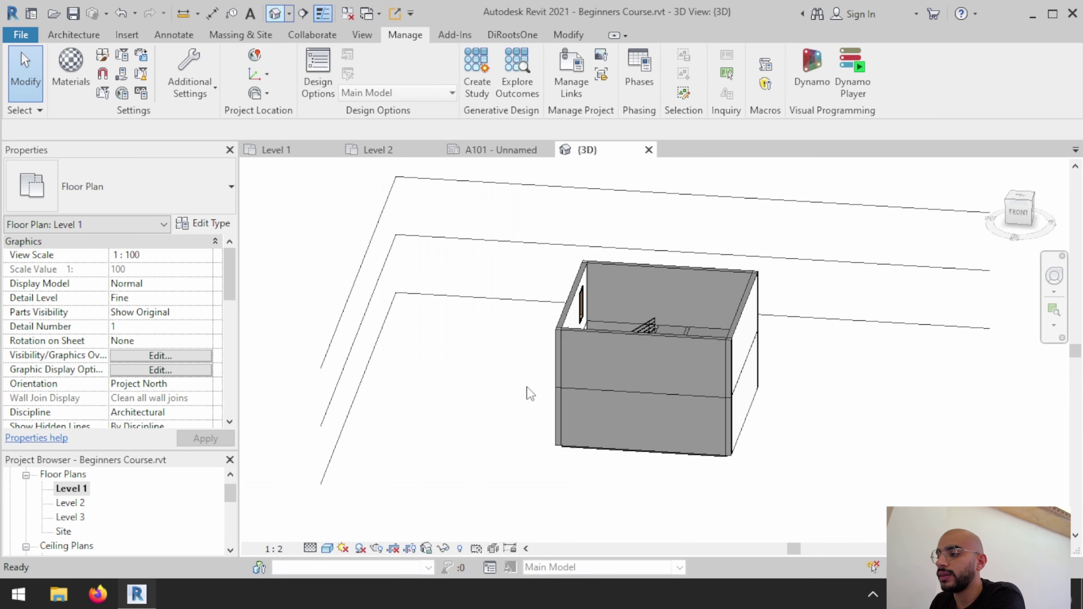
{"action": "middle_click_drag", "start_coordinate": [568, 390], "coordinate": [767, 435], "text": "shift"}
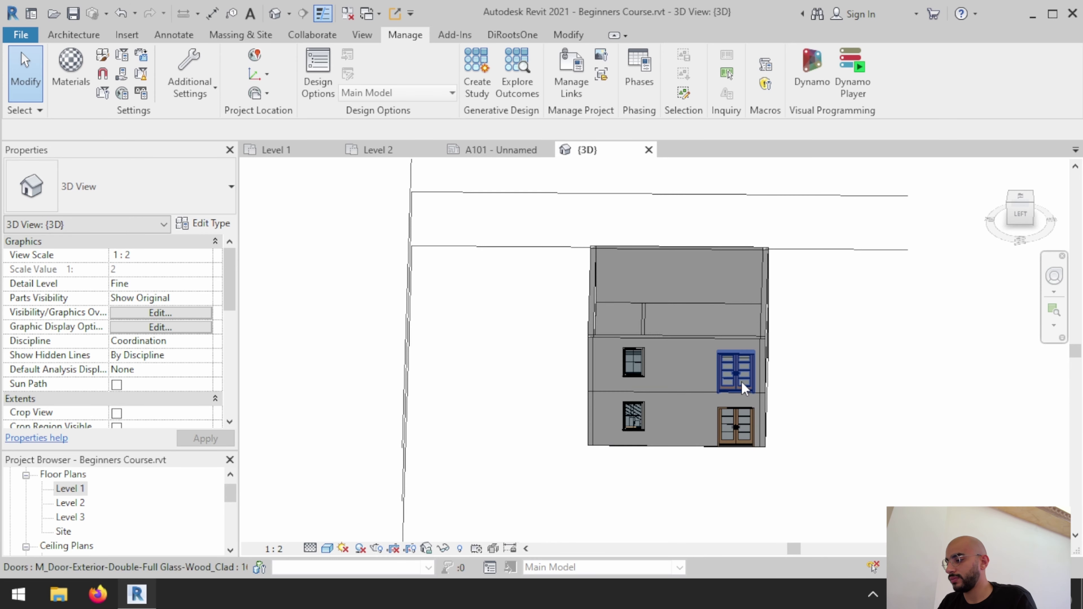
{"action": "middle_click_drag", "start_coordinate": [625, 364], "coordinate": [742, 403], "text": "shift"}
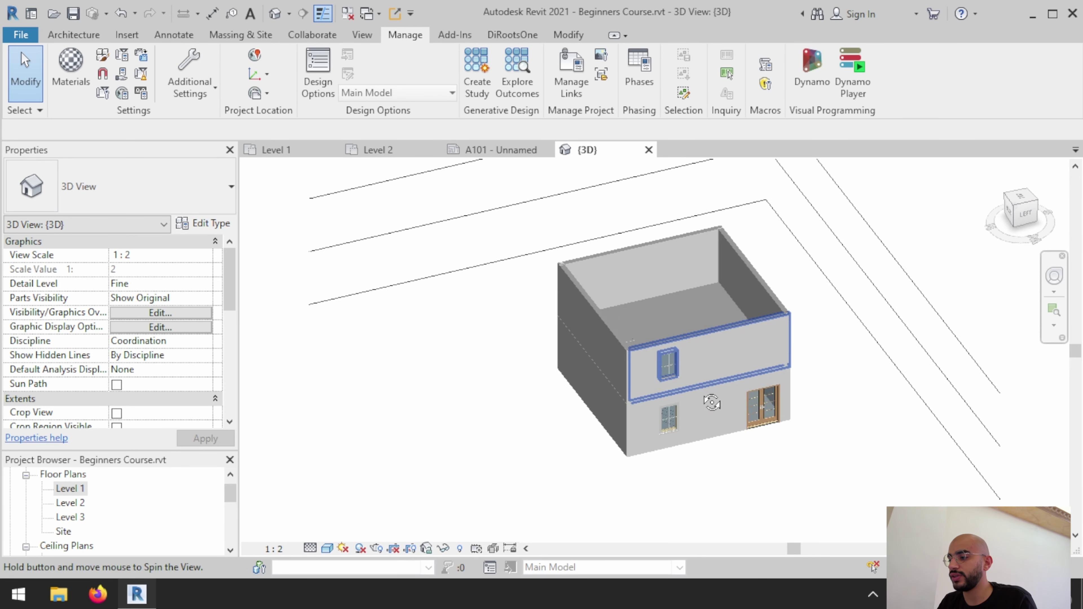
{"action": "left_click", "coordinate": [329, 550]}
{"action": "left_click", "coordinate": [411, 532]}
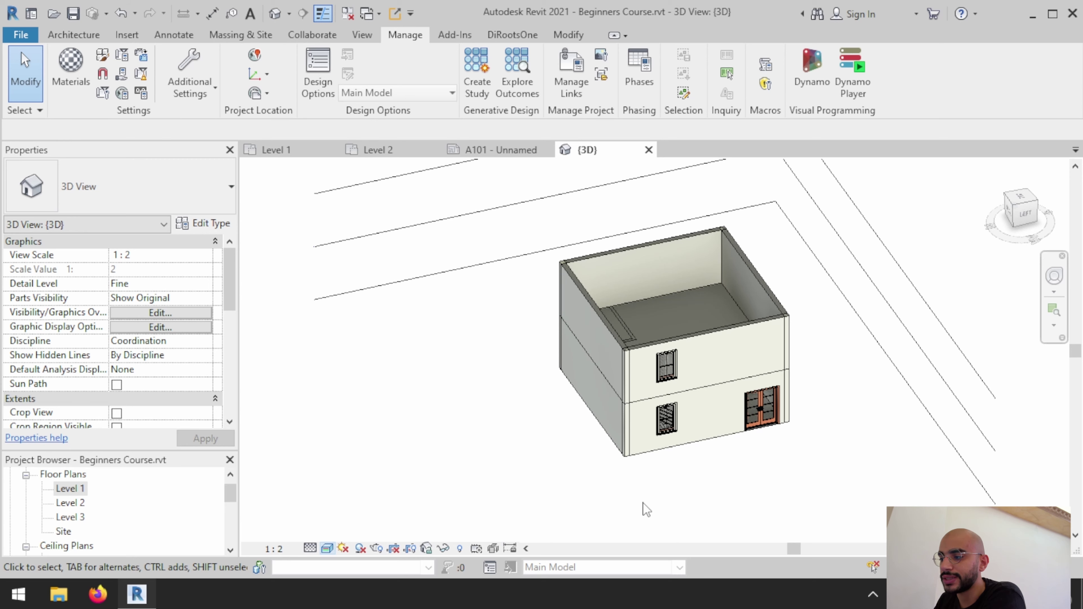
Step: Switch the 3D view's visual style to Consistent Colors
{"action": "scroll", "coordinate": [666, 441], "scroll_direction": "up", "scroll_amount": 2}
{"action": "scroll", "coordinate": [689, 411], "scroll_direction": "up", "scroll_amount": 3}
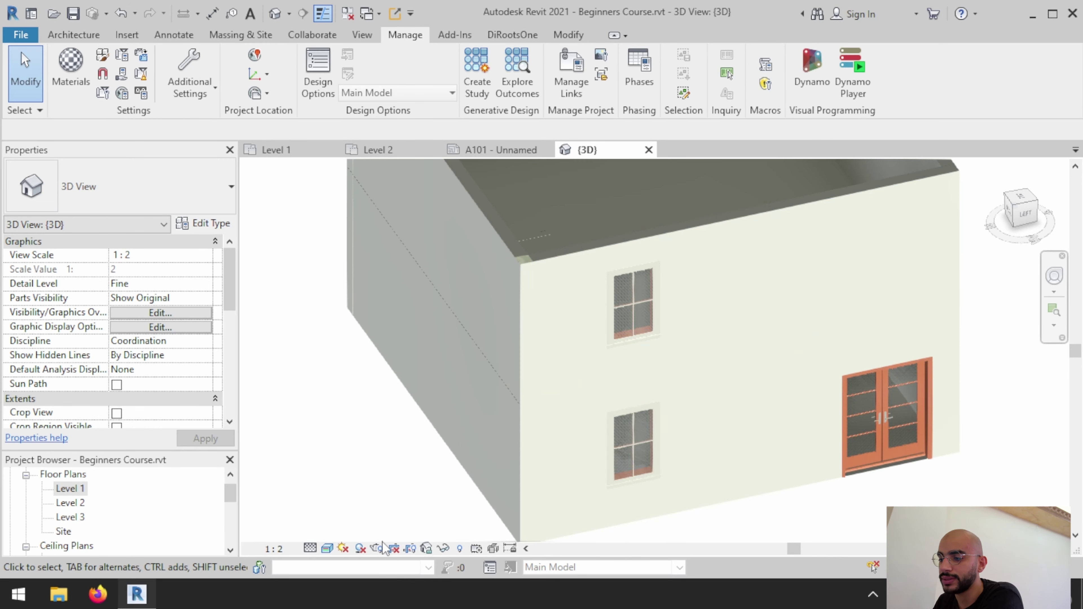
{"action": "left_click", "coordinate": [327, 549]}
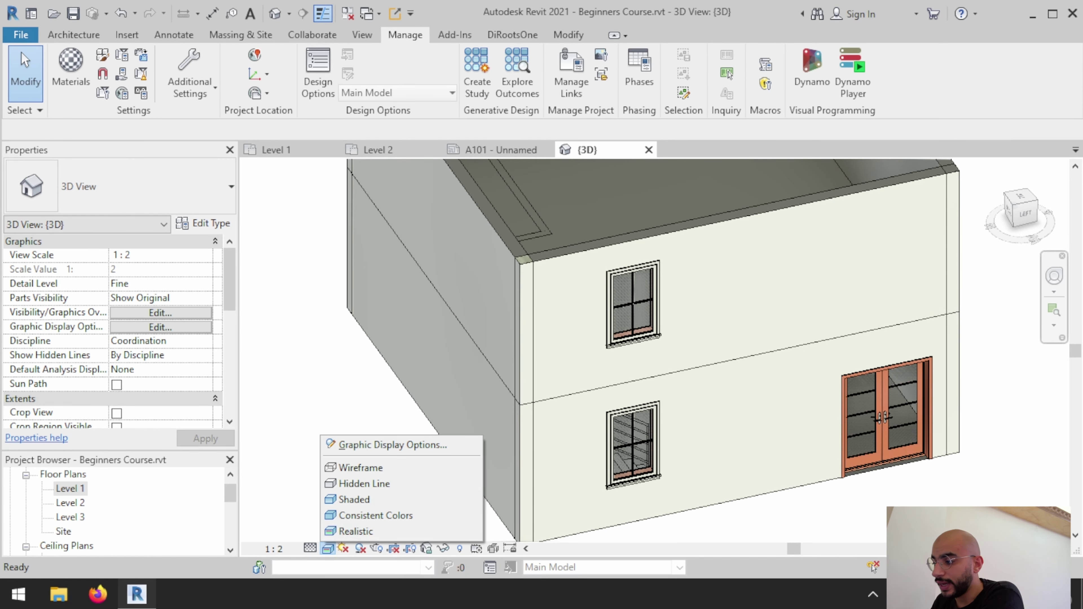
{"action": "scroll", "coordinate": [910, 436], "scroll_direction": "up", "scroll_amount": 5}
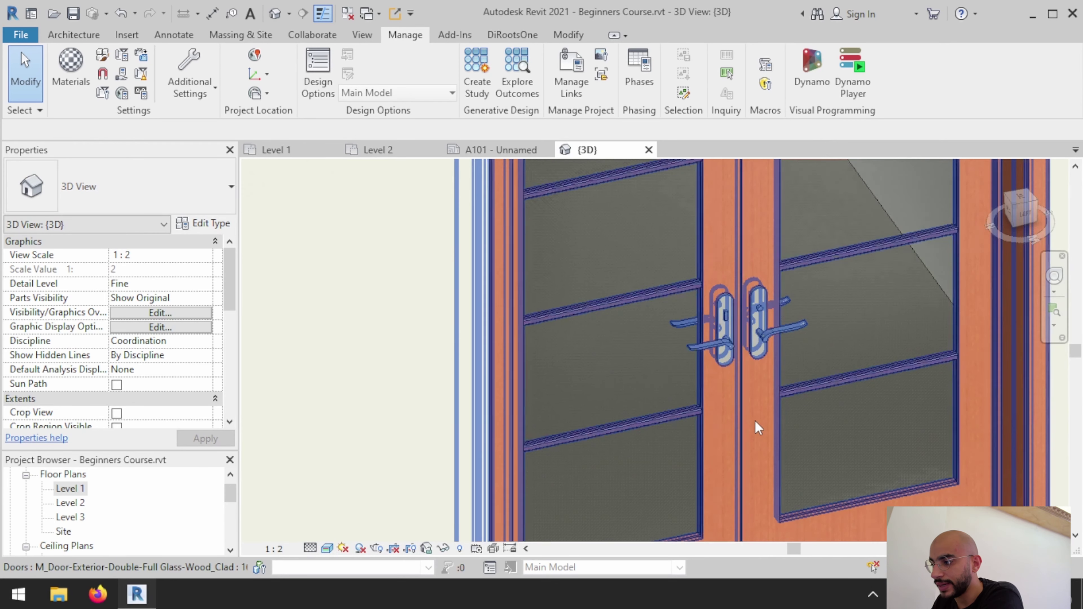
{"action": "scroll", "coordinate": [755, 422], "scroll_direction": "up", "scroll_amount": 3}
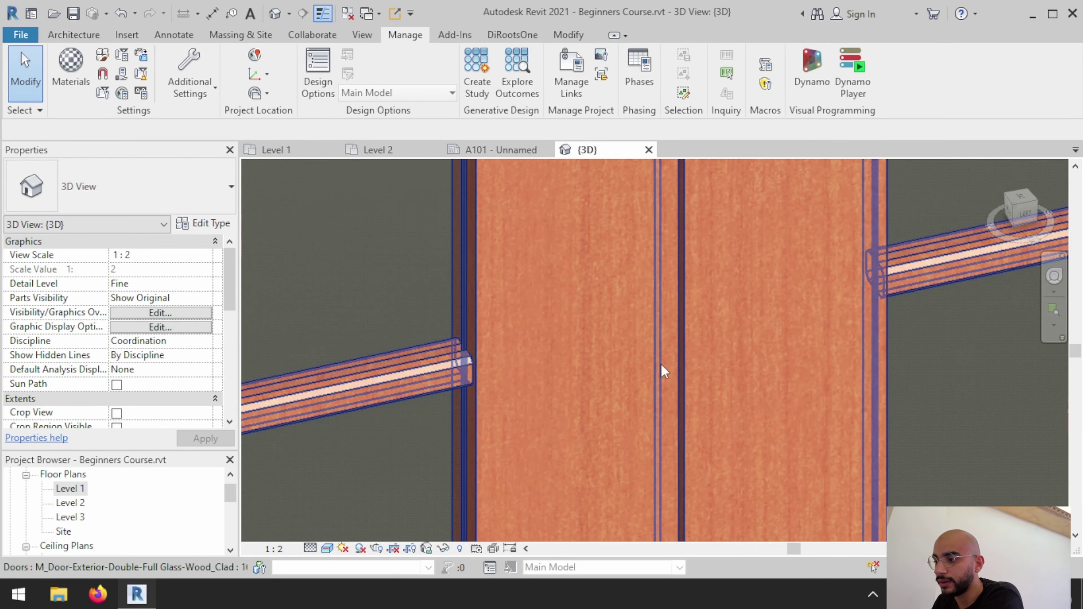
{"action": "scroll", "coordinate": [685, 347], "scroll_direction": "down", "scroll_amount": 2}
{"action": "scroll", "coordinate": [684, 348], "scroll_direction": "down", "scroll_amount": 1}
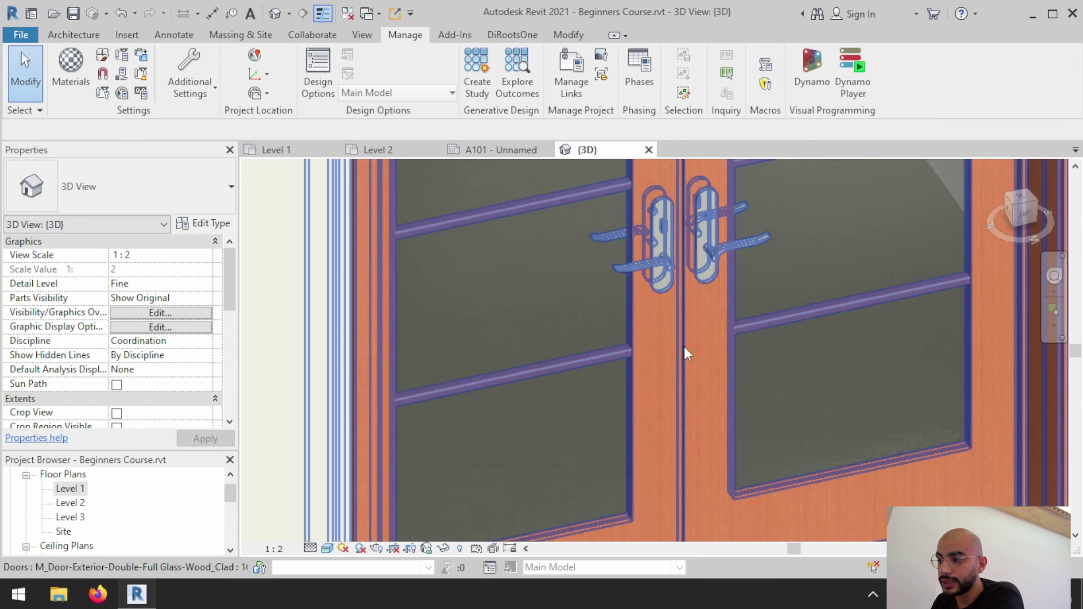
{"action": "scroll", "coordinate": [691, 293], "scroll_direction": "down", "scroll_amount": 2}
{"action": "scroll", "coordinate": [676, 284], "scroll_direction": "up", "scroll_amount": 2}
{"action": "scroll", "coordinate": [696, 330], "scroll_direction": "down", "scroll_amount": 4}
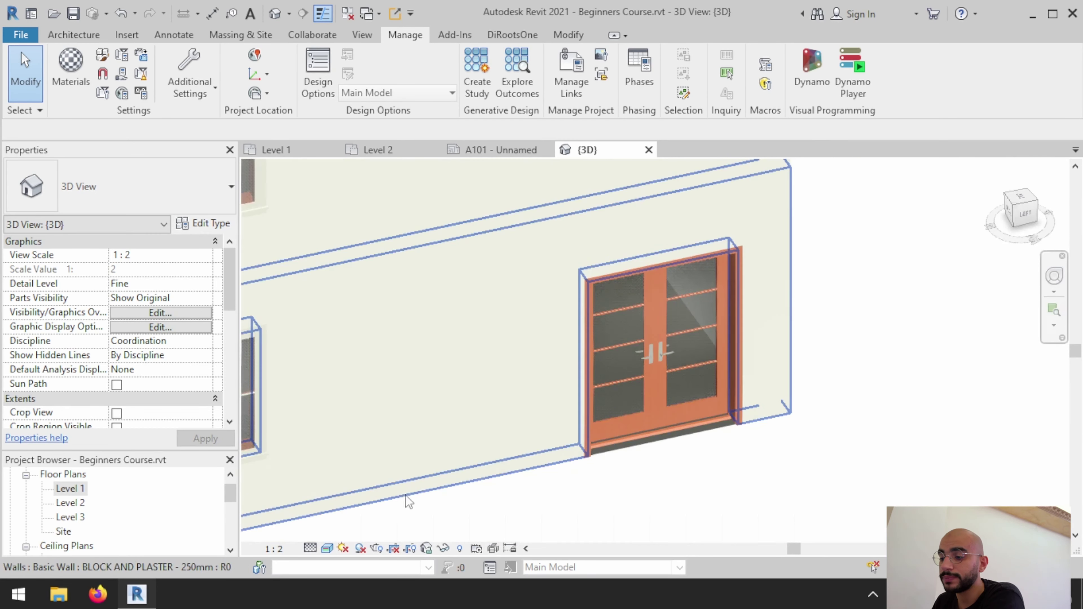
{"action": "left_click", "coordinate": [327, 548]}
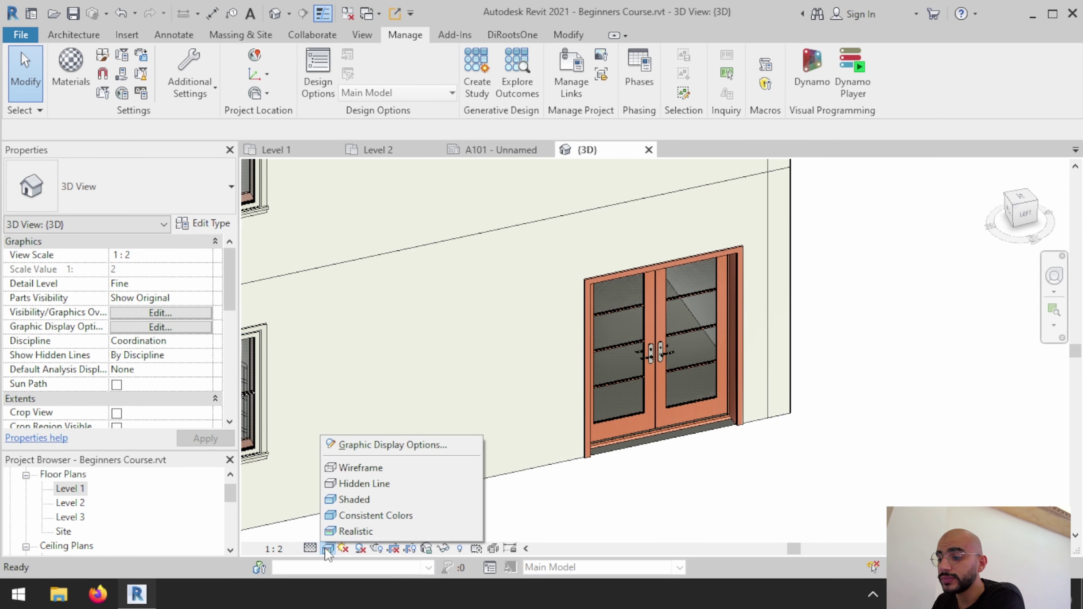
{"action": "left_click", "coordinate": [386, 521]}
Step: Try Shaded and Hidden Line styles, ending on Wireframe to reveal the stairs
{"action": "scroll", "coordinate": [778, 489], "scroll_direction": "down", "scroll_amount": 4}
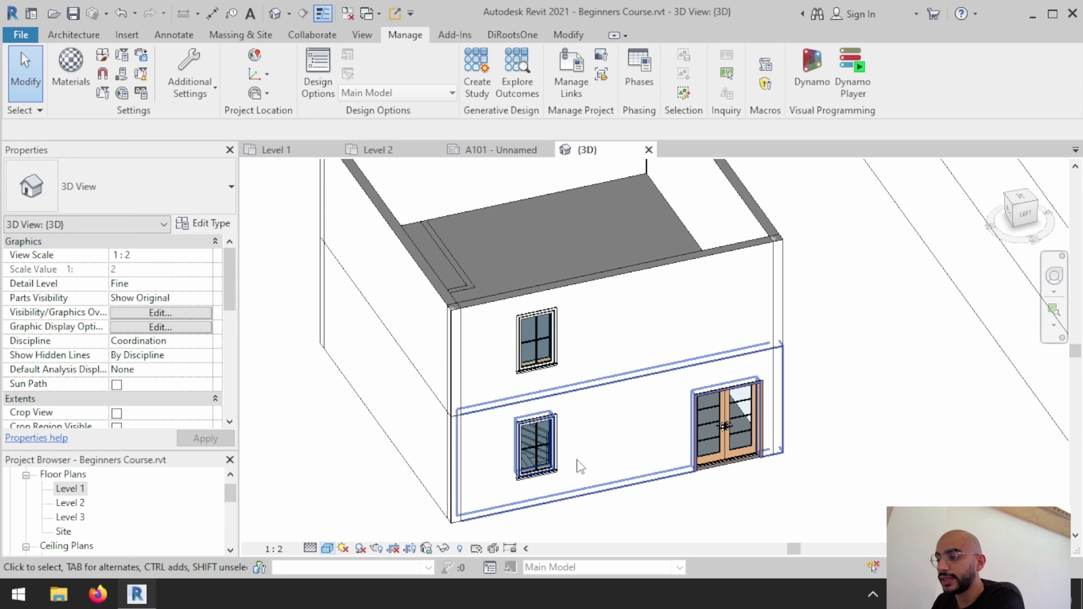
{"action": "left_click", "coordinate": [327, 549]}
{"action": "left_click", "coordinate": [333, 502]}
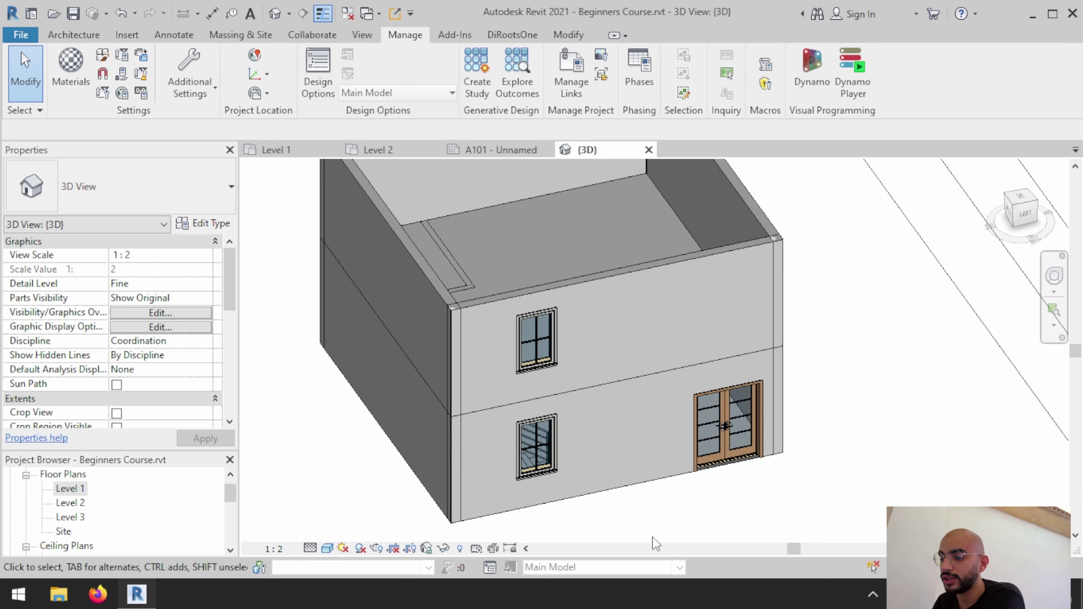
{"action": "left_click", "coordinate": [327, 549]}
{"action": "left_click", "coordinate": [353, 485]}
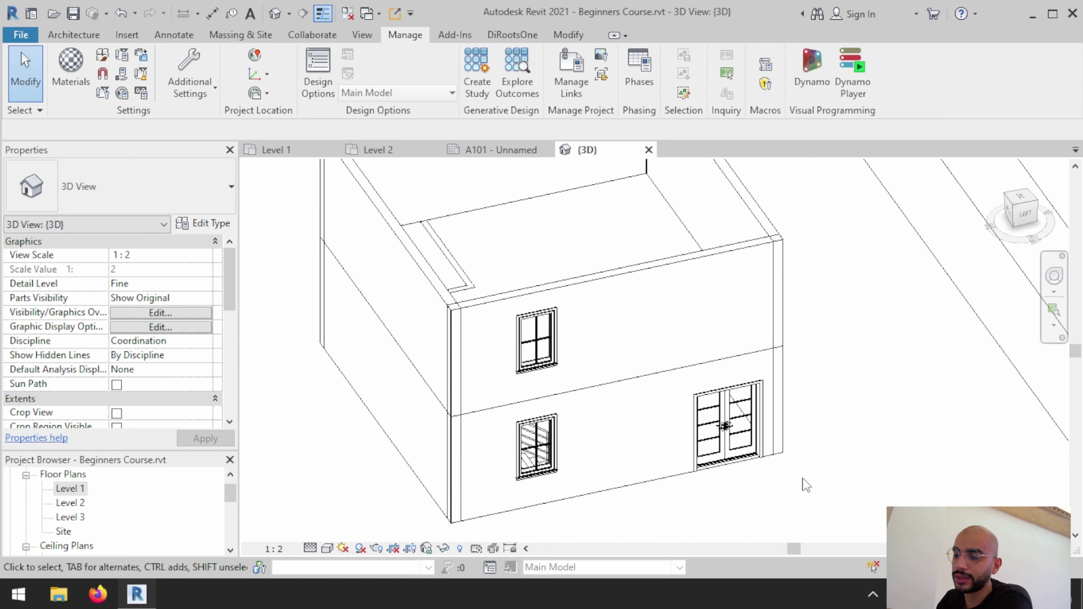
{"action": "left_click", "coordinate": [327, 548]}
{"action": "left_click", "coordinate": [353, 475]}
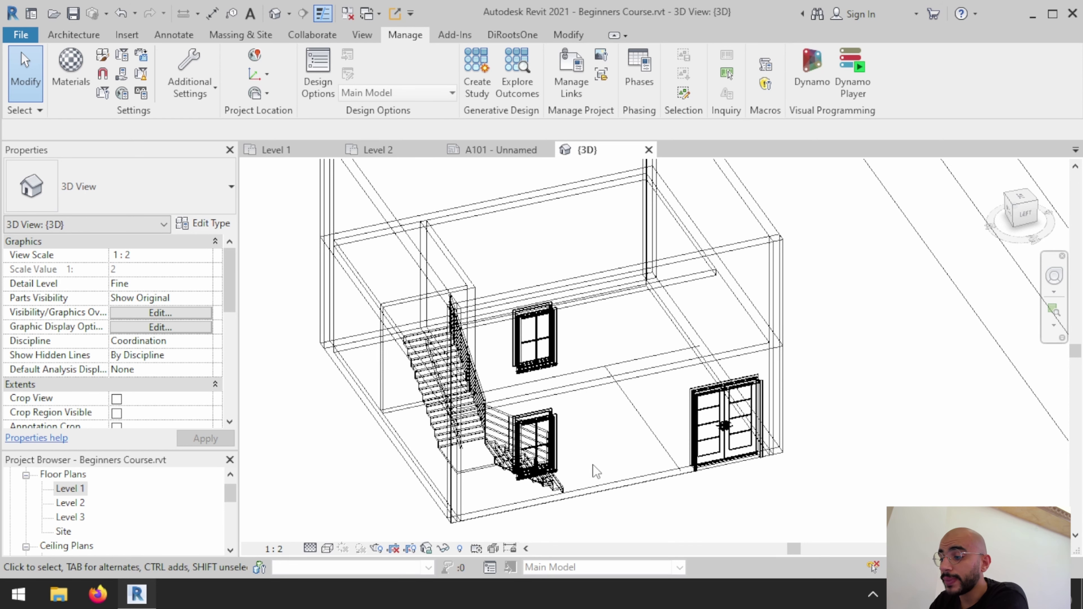
Step: Set the 3D view to Hidden Line and recentre the whole building
{"action": "middle_click_drag", "start_coordinate": [582, 468], "coordinate": [614, 482]}
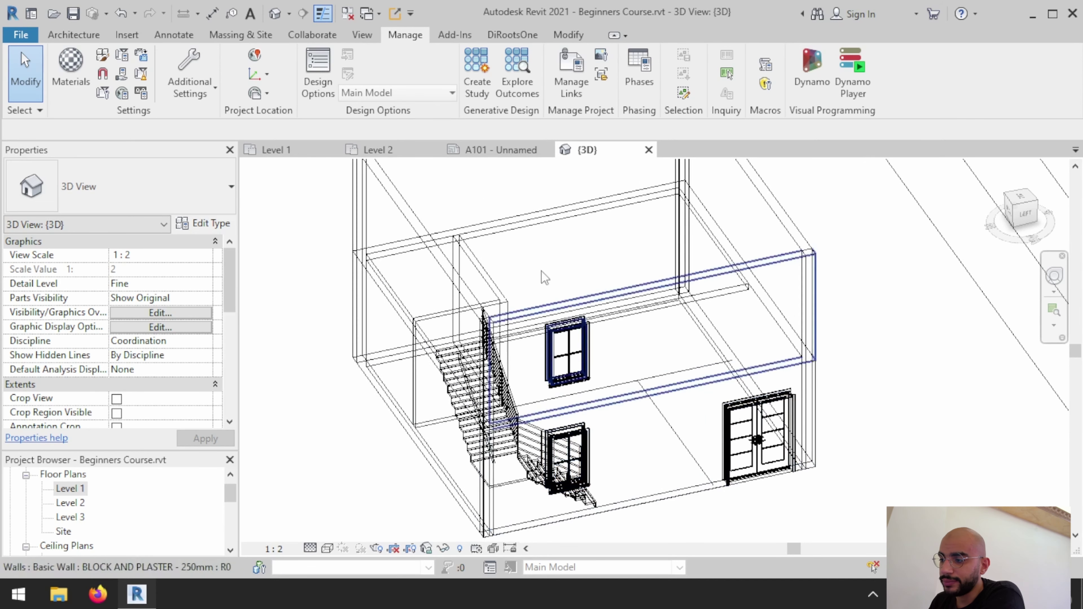
{"action": "left_click", "coordinate": [325, 553]}
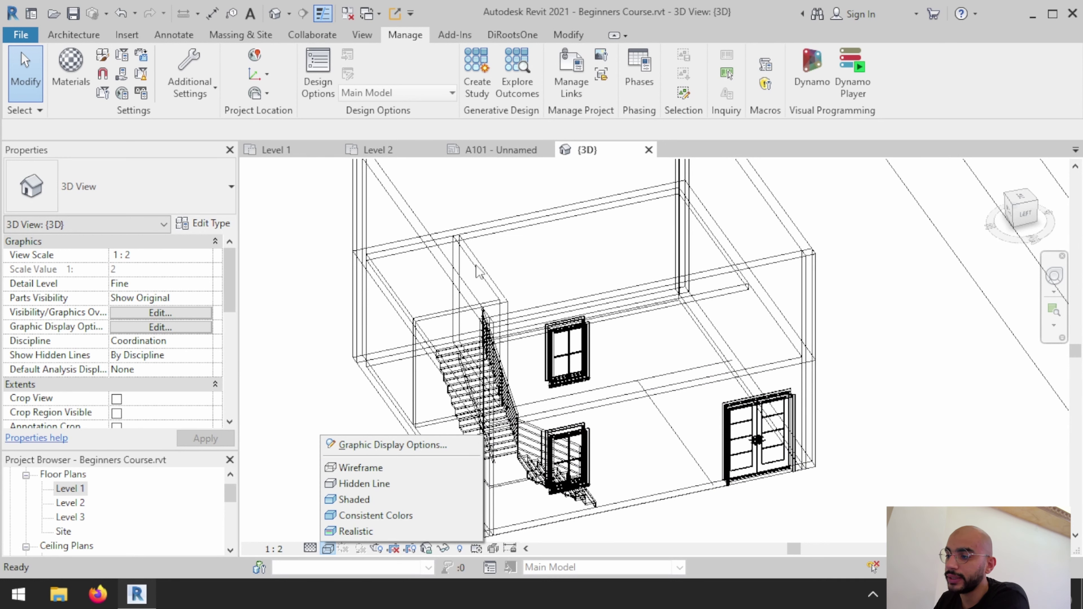
{"action": "left_click", "coordinate": [369, 483]}
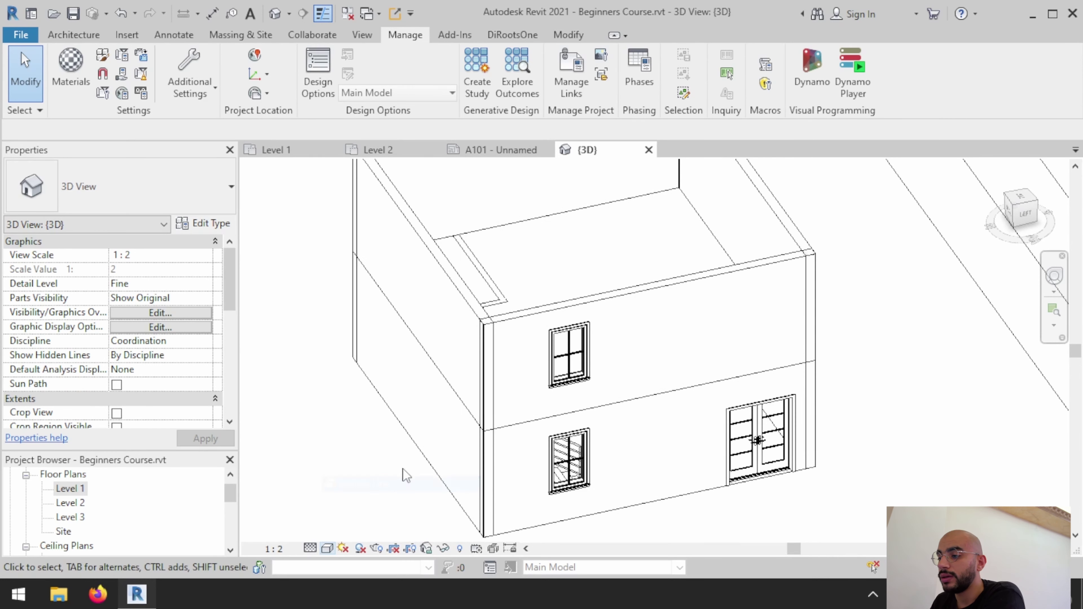
{"action": "scroll", "coordinate": [391, 480], "scroll_direction": "down", "scroll_amount": 2}
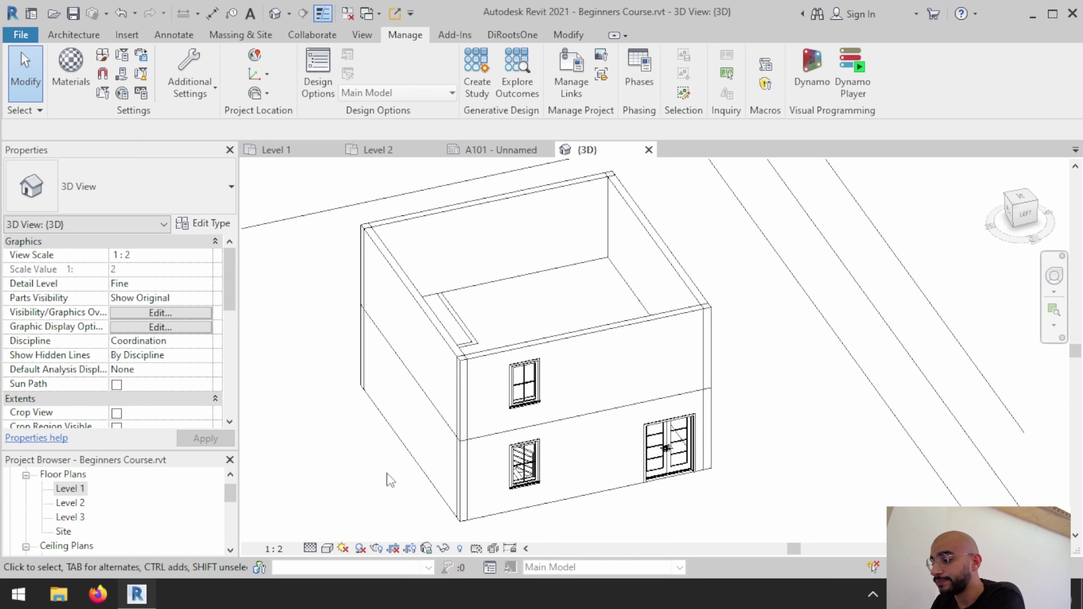
{"action": "scroll", "coordinate": [391, 481], "scroll_direction": "down", "scroll_amount": 2}
{"action": "middle_click_drag", "start_coordinate": [430, 516], "coordinate": [479, 524]}
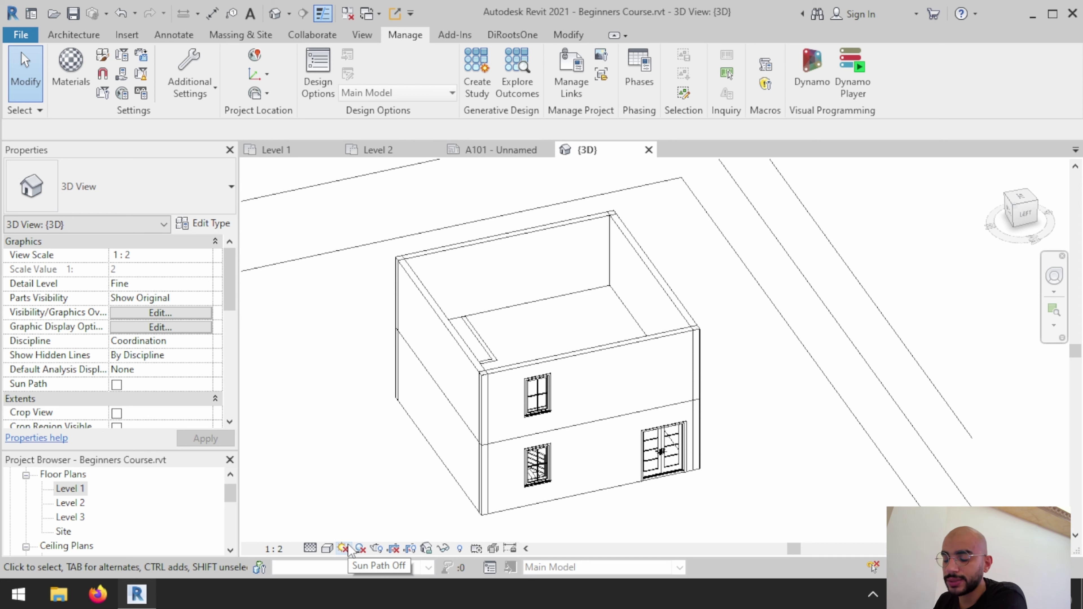
Step: Turn shadows on so the house casts a shadow across the ground
{"action": "left_click", "coordinate": [360, 547]}
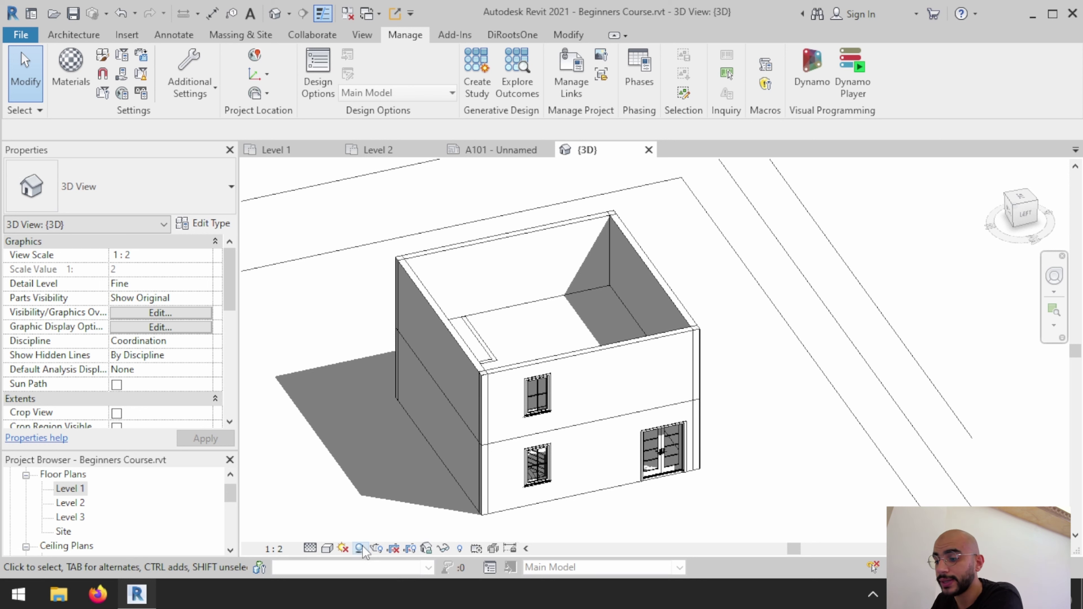
{"action": "left_click", "coordinate": [383, 550]}
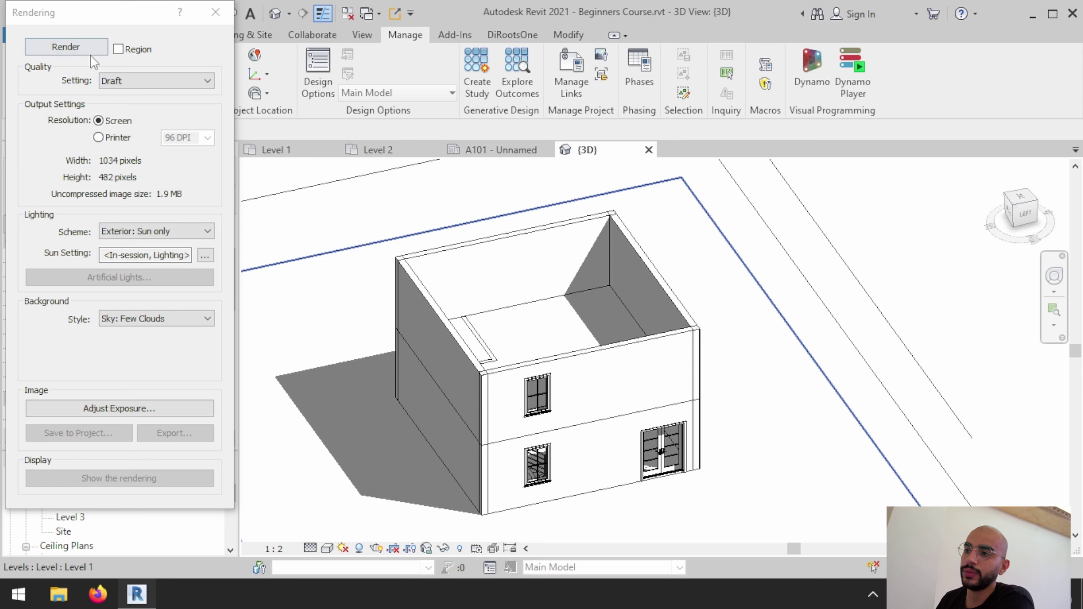
{"action": "left_click", "coordinate": [123, 80]}
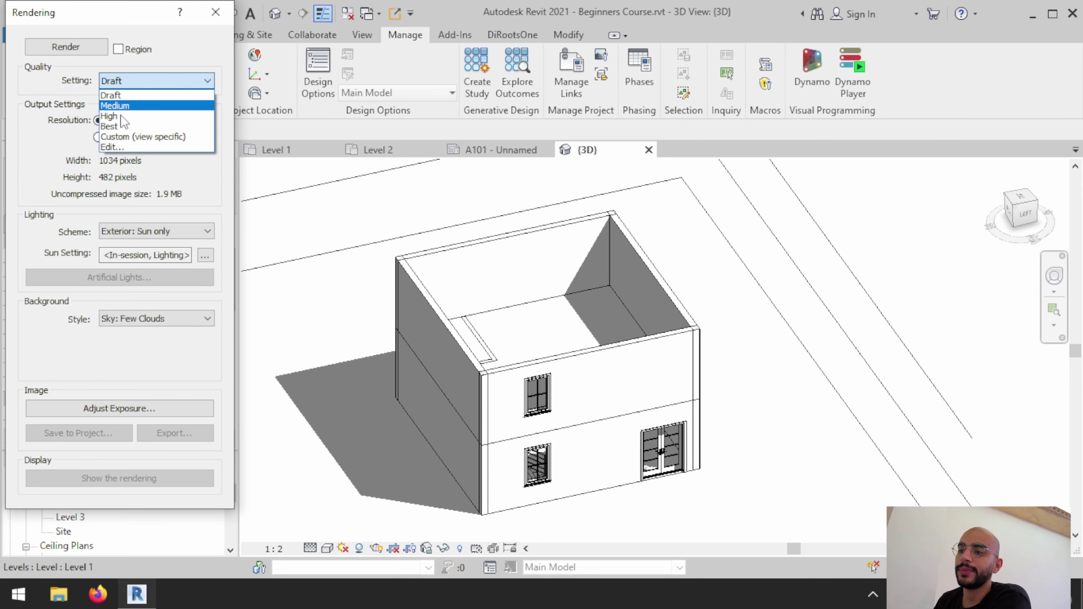
{"action": "left_click", "coordinate": [77, 100]}
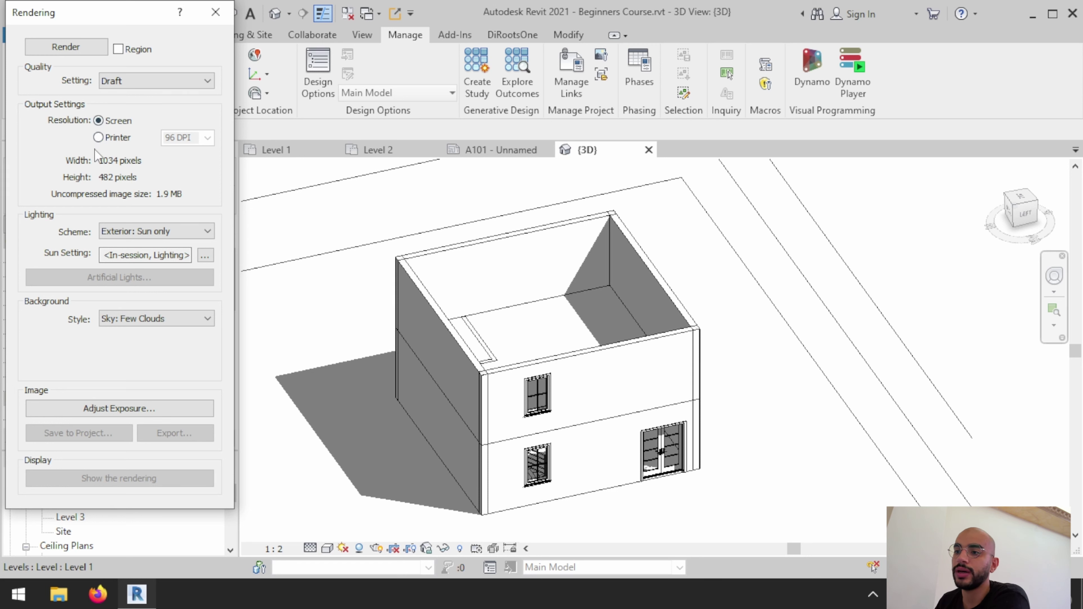
{"action": "left_click", "coordinate": [124, 234]}
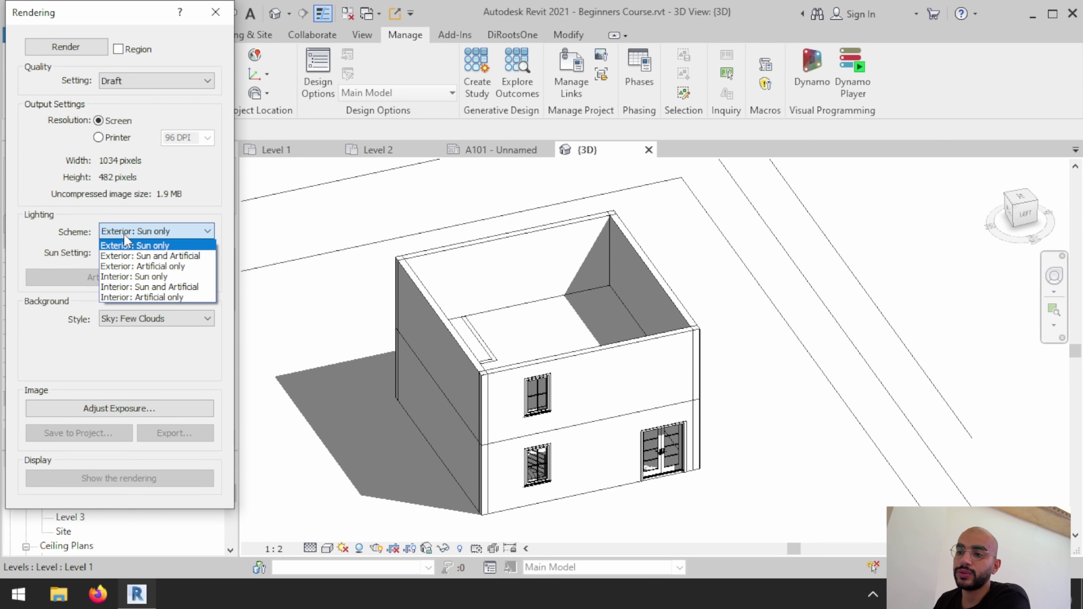
{"action": "left_click", "coordinate": [168, 231]}
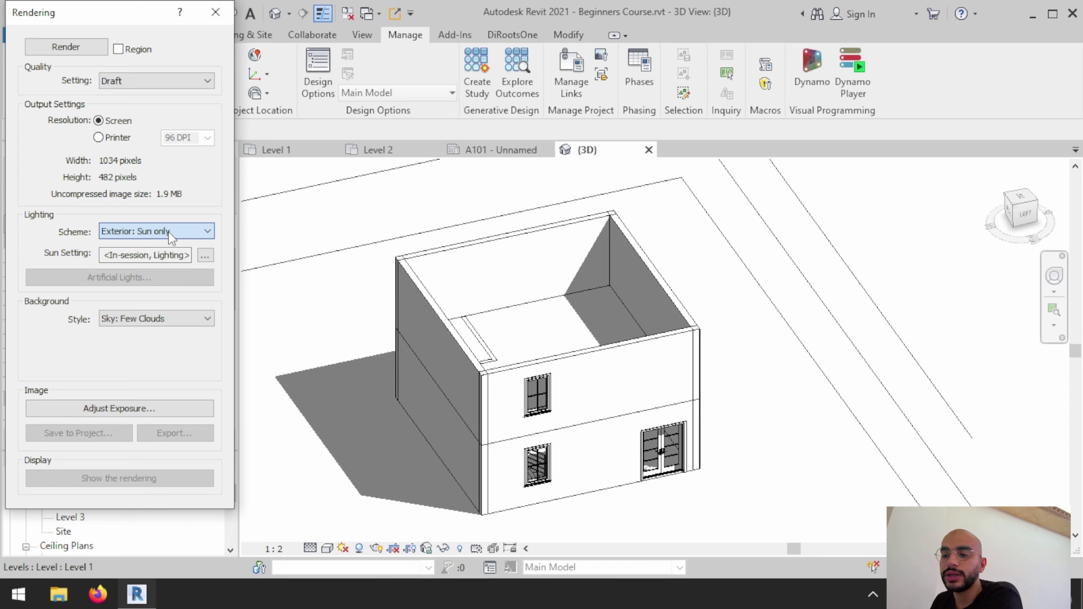
{"action": "left_click", "coordinate": [213, 13]}
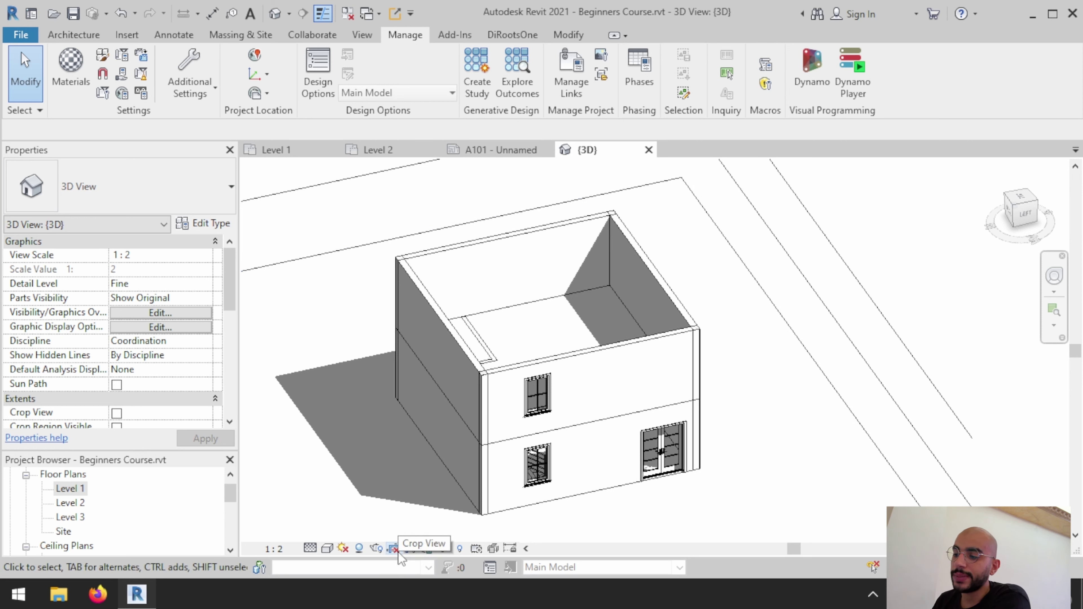
Step: Switch to the Level 1 floor plan and zoom out
{"action": "left_click", "coordinate": [275, 150]}
{"action": "scroll", "coordinate": [171, 341], "scroll_direction": "down", "scroll_amount": 3}
{"action": "scroll", "coordinate": [171, 342], "scroll_direction": "down", "scroll_amount": 4}
{"action": "scroll", "coordinate": [171, 342], "scroll_direction": "up", "scroll_amount": 2}
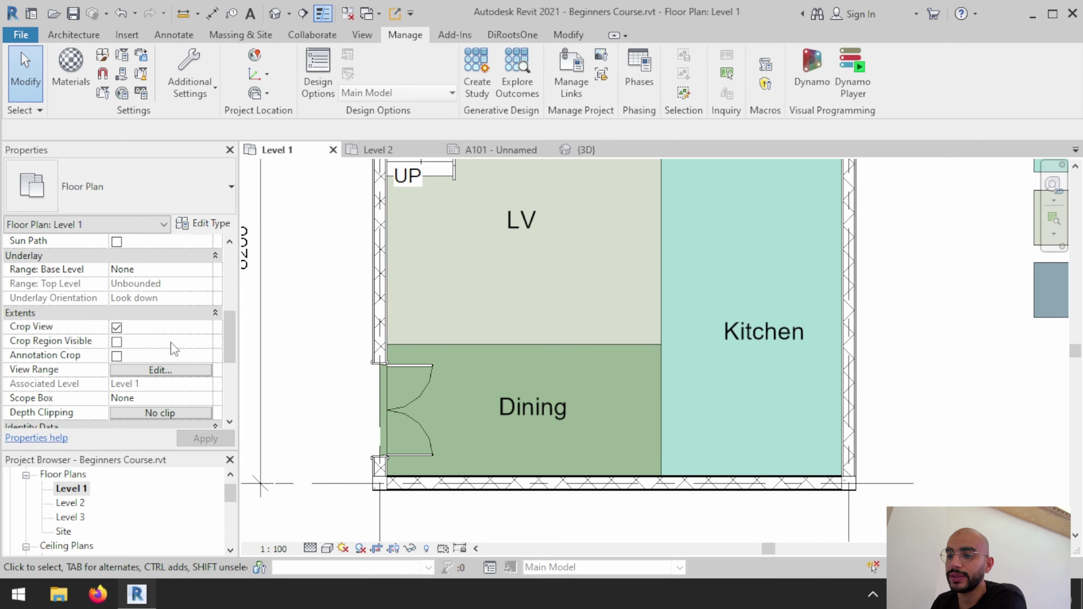
{"action": "scroll", "coordinate": [594, 300], "scroll_direction": "down", "scroll_amount": 3}
{"action": "scroll", "coordinate": [648, 347], "scroll_direction": "down", "scroll_amount": 2}
{"action": "scroll", "coordinate": [720, 267], "scroll_direction": "down", "scroll_amount": 1}
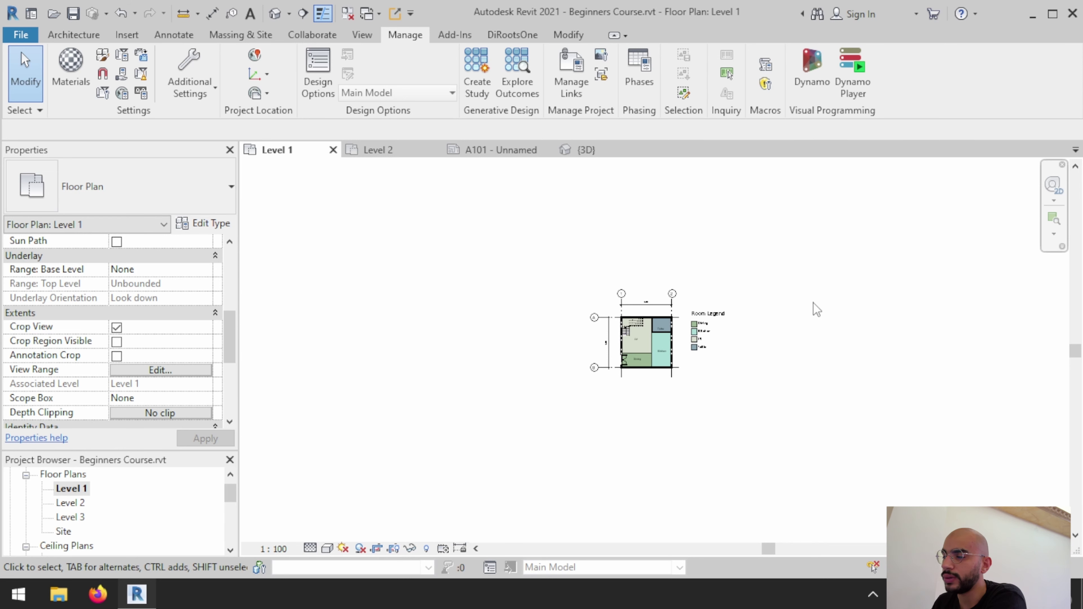
Step: Toggle Crop View off and back on, then show and hide the crop region
{"action": "left_click", "coordinate": [116, 328]}
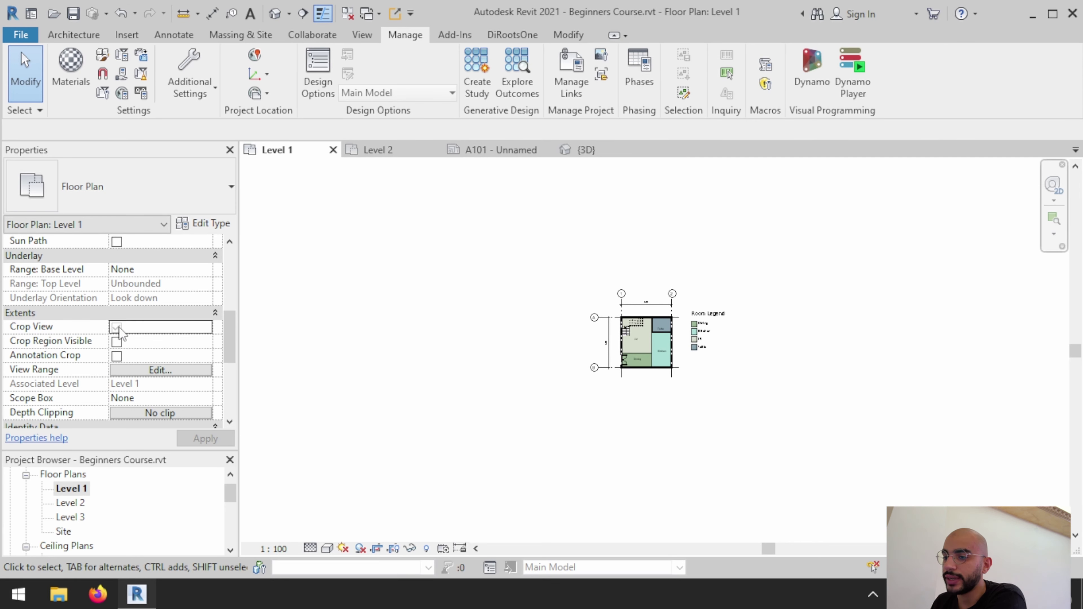
{"action": "left_click", "coordinate": [117, 327]}
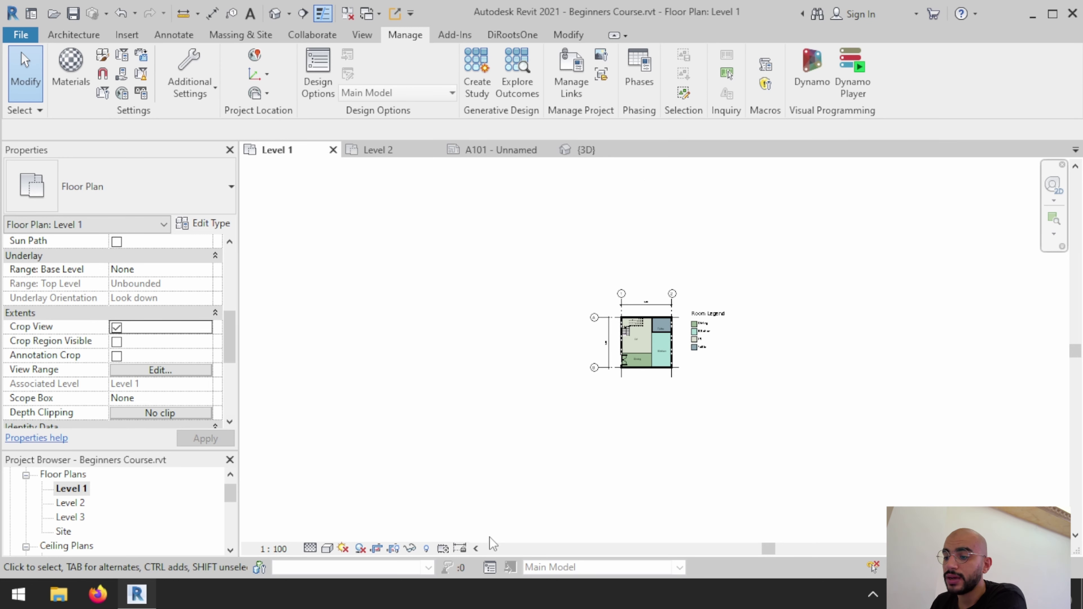
{"action": "left_click", "coordinate": [377, 549]}
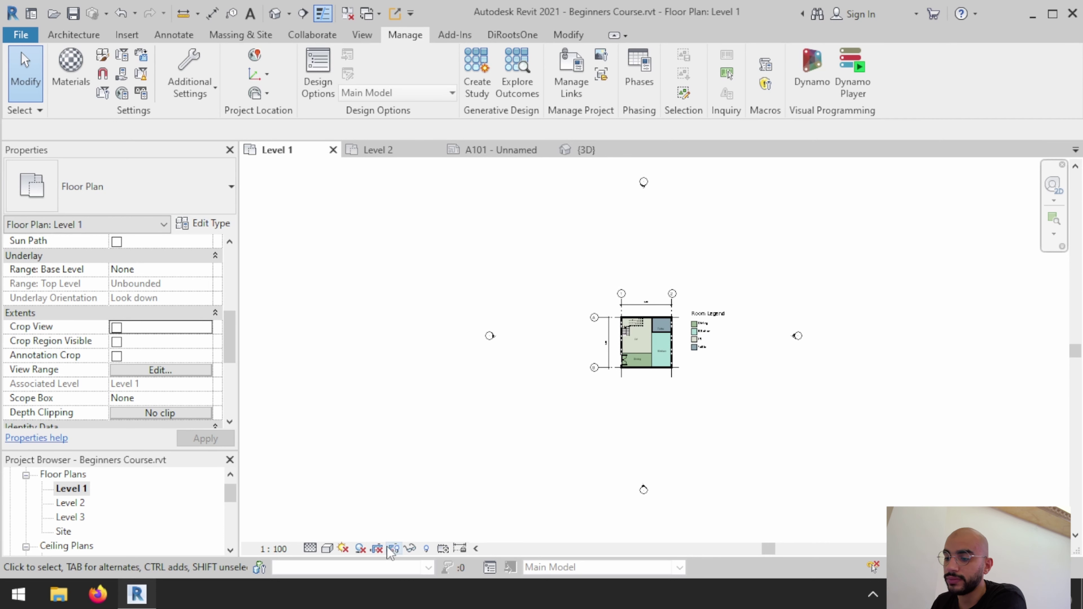
{"action": "left_click", "coordinate": [377, 549]}
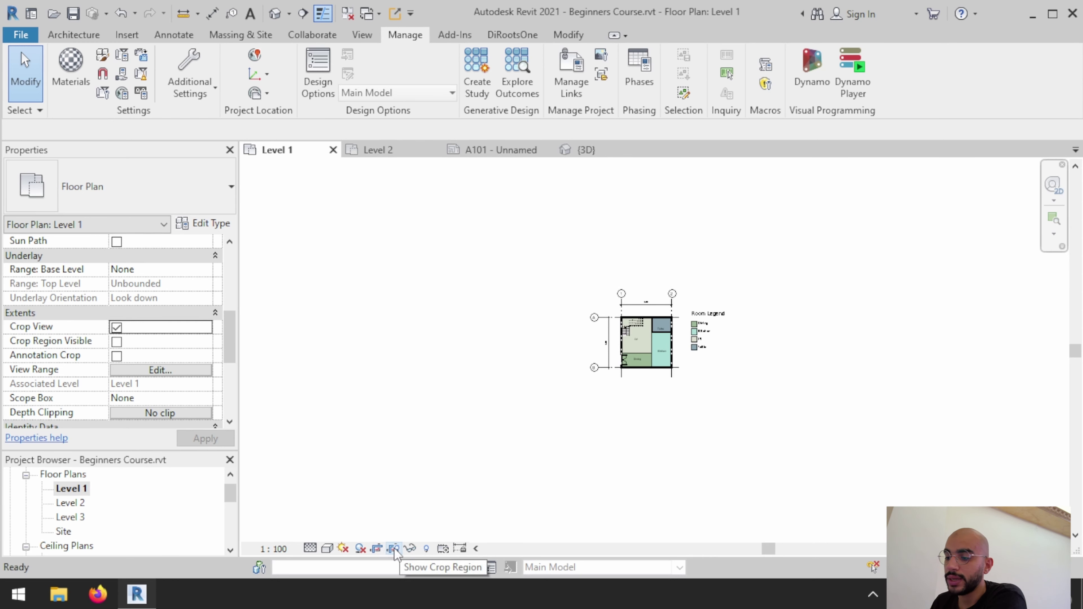
{"action": "left_click", "coordinate": [394, 548]}
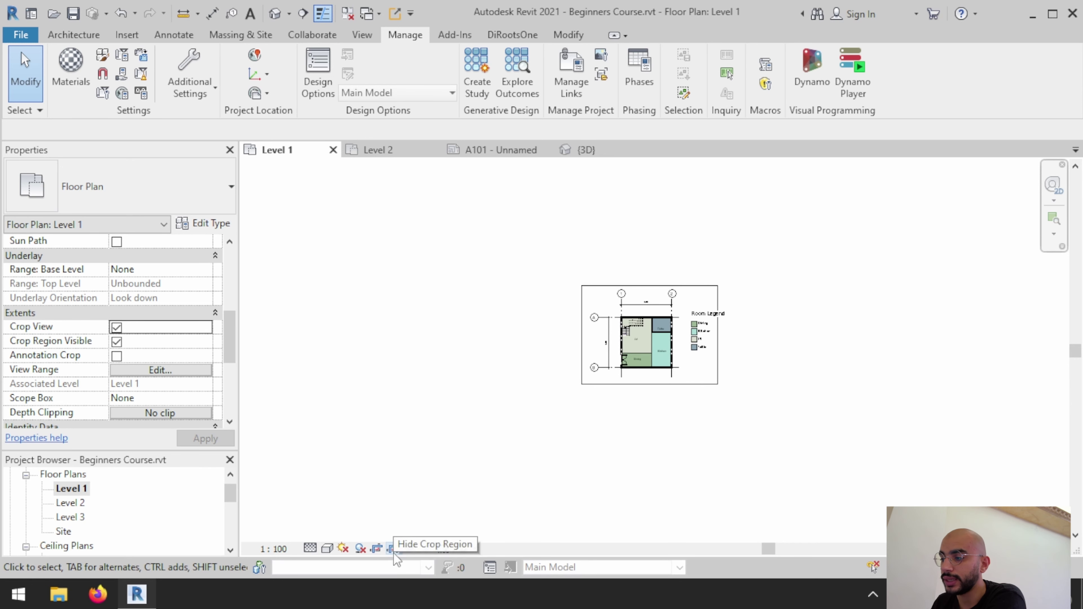
{"action": "left_click", "coordinate": [393, 553]}
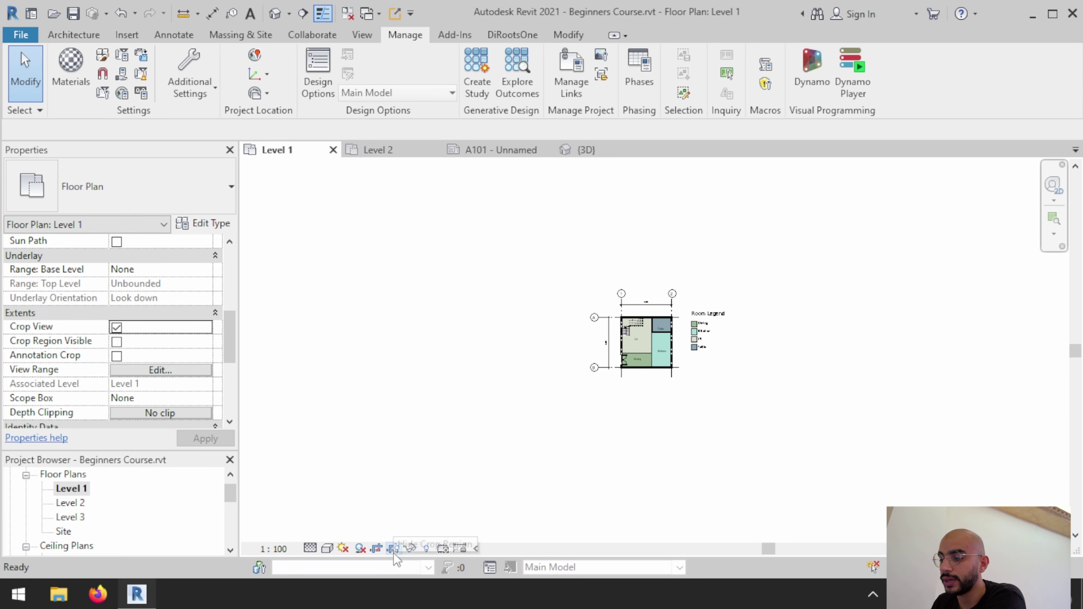
{"action": "left_click", "coordinate": [412, 549]}
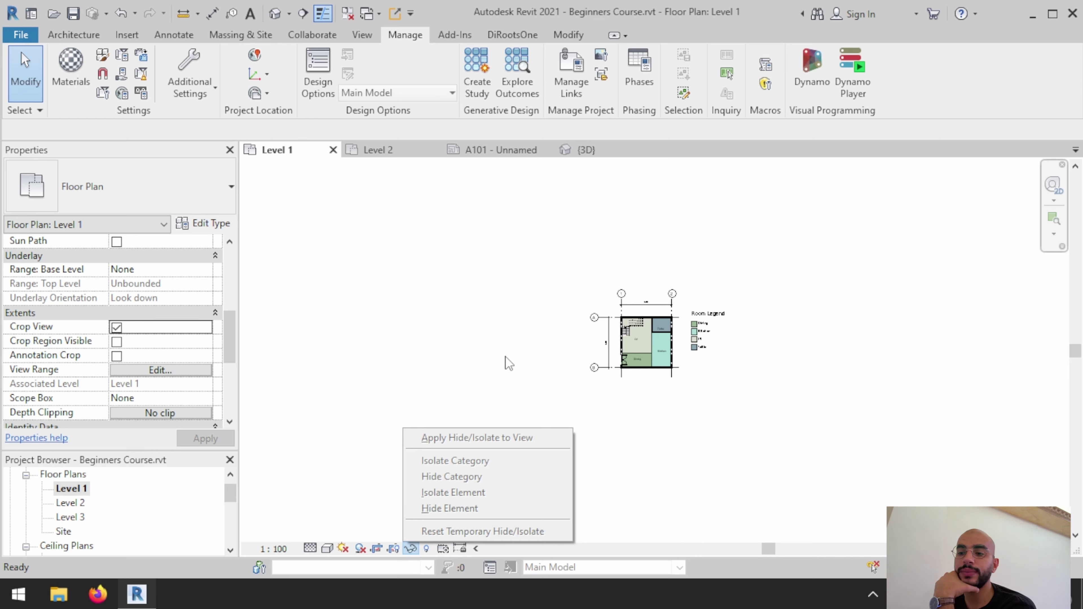
Step: Select the bottom wall and temporarily hide the whole Walls category
{"action": "left_click", "coordinate": [508, 364]}
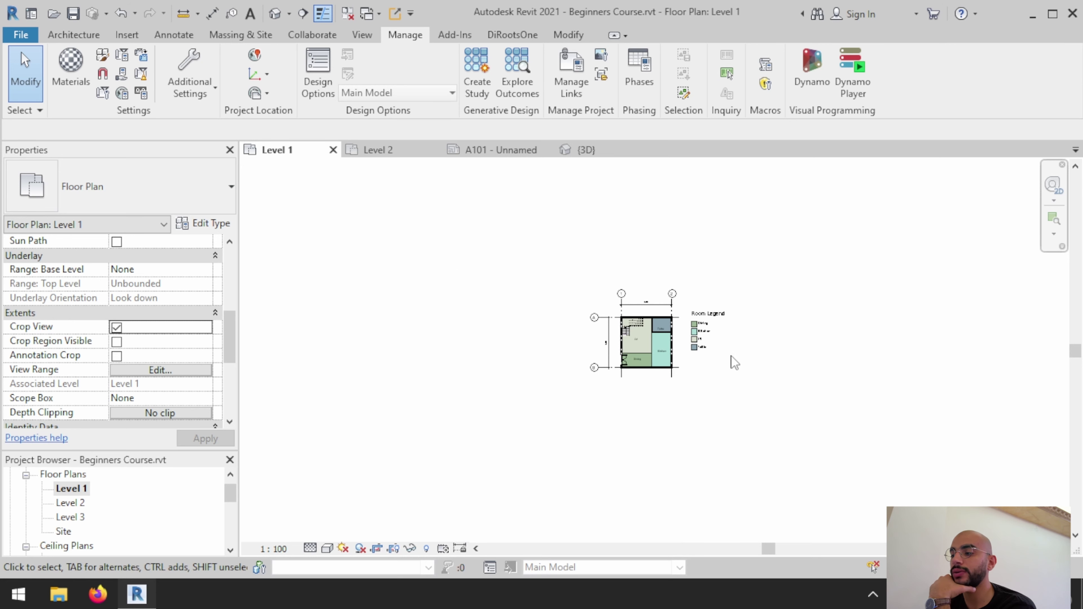
{"action": "scroll", "coordinate": [579, 360], "scroll_direction": "up", "scroll_amount": 3}
{"action": "scroll", "coordinate": [554, 405], "scroll_direction": "up", "scroll_amount": 3}
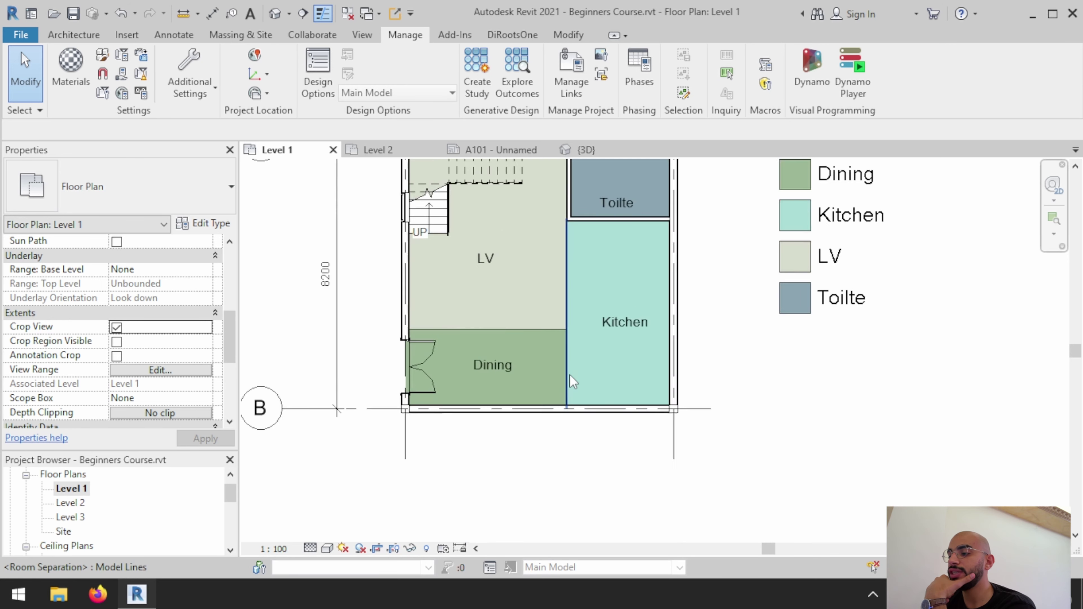
{"action": "left_click", "coordinate": [542, 424]}
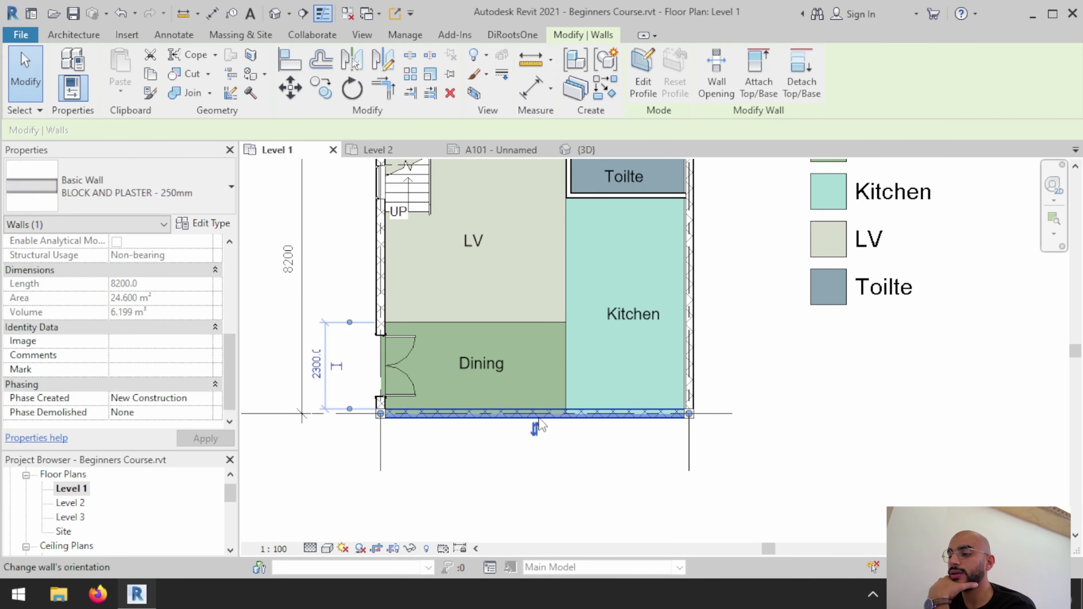
{"action": "left_click", "coordinate": [410, 548]}
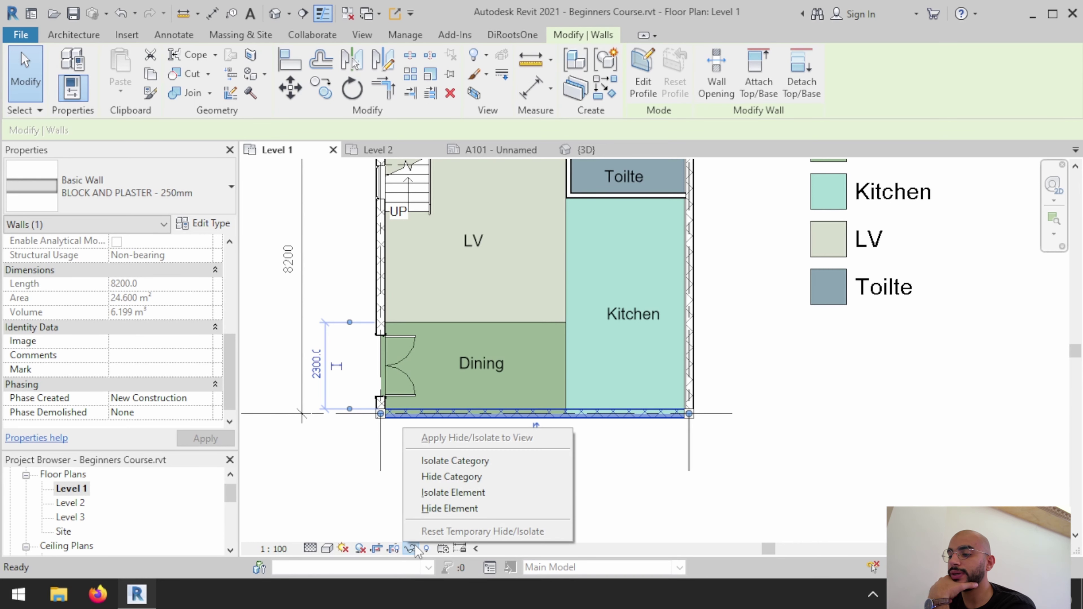
{"action": "left_click", "coordinate": [442, 481]}
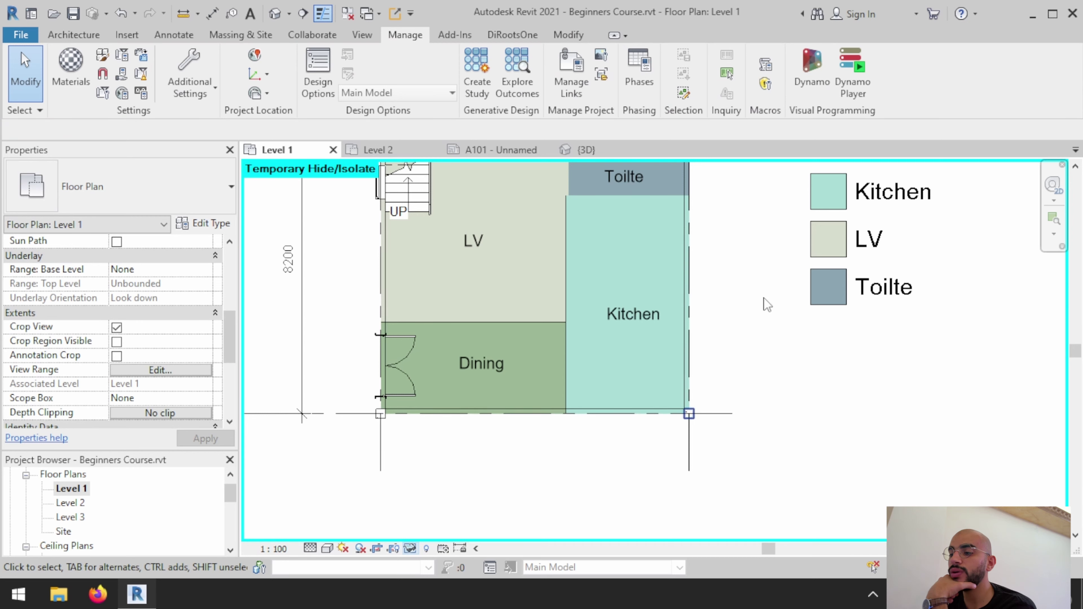
{"action": "scroll", "coordinate": [511, 419], "scroll_direction": "down", "scroll_amount": 2}
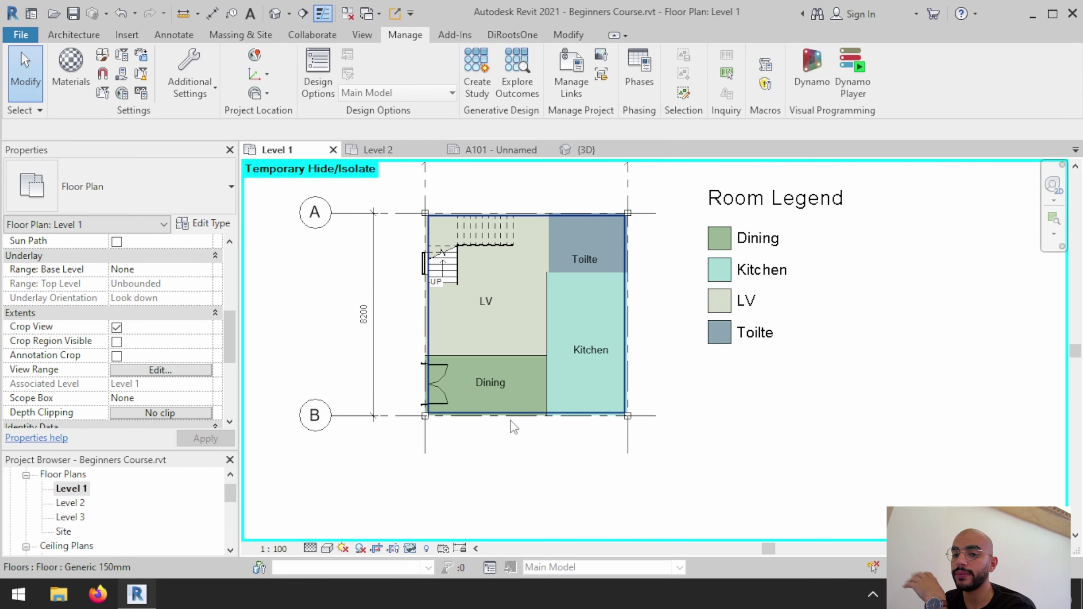
Step: Restore the walls, temporarily hide only the bottom wall, then undo it
{"action": "left_click", "coordinate": [120, 17]}
{"action": "left_click", "coordinate": [410, 550]}
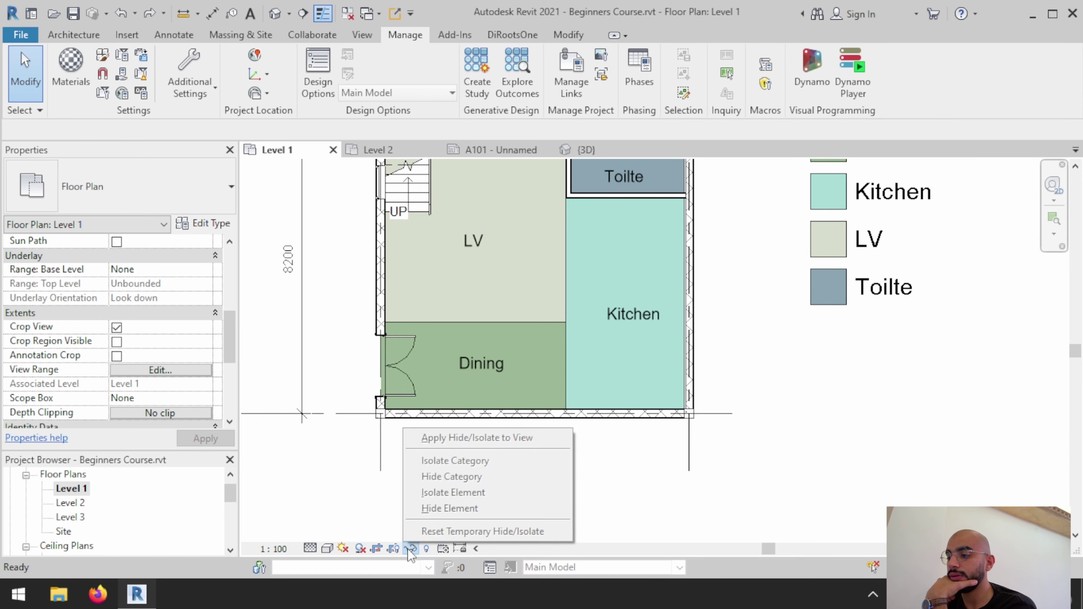
{"action": "left_click", "coordinate": [553, 412]}
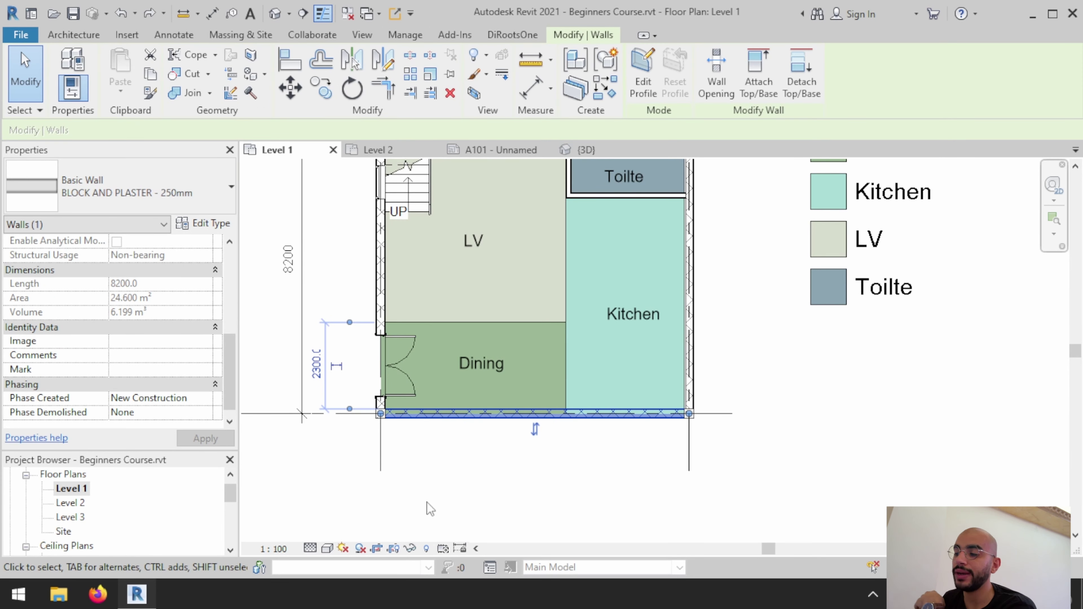
{"action": "scroll", "coordinate": [426, 503], "scroll_direction": "down", "scroll_amount": 2}
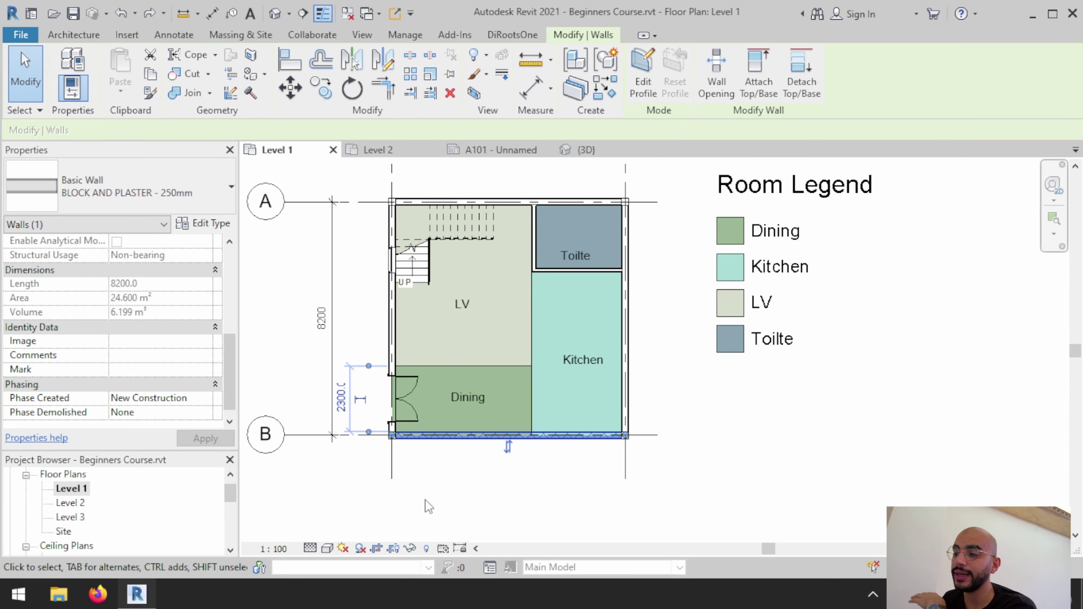
{"action": "left_click", "coordinate": [411, 550]}
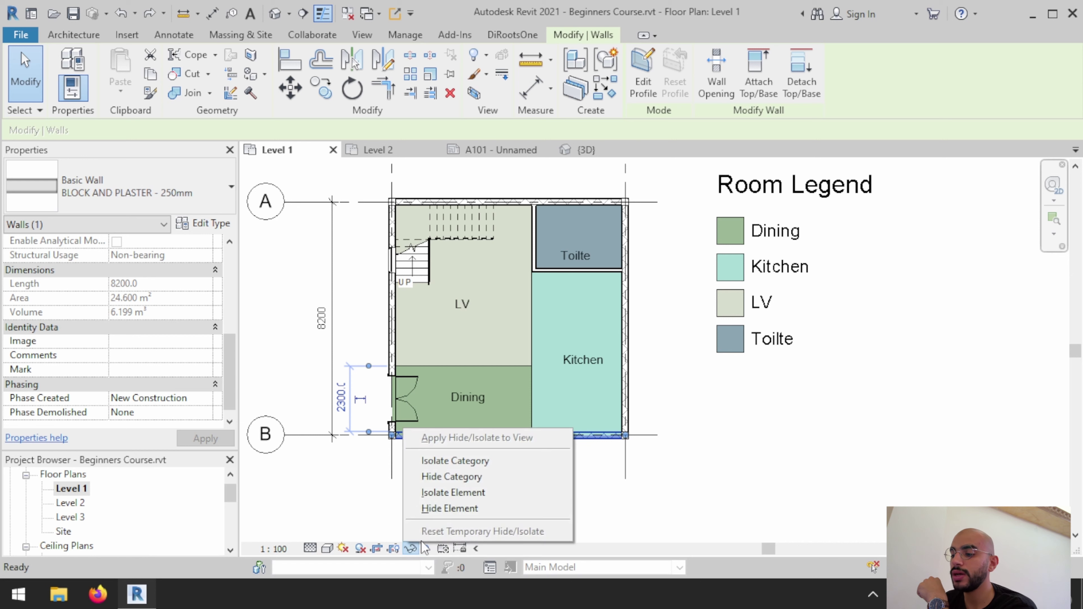
{"action": "left_click", "coordinate": [479, 516]}
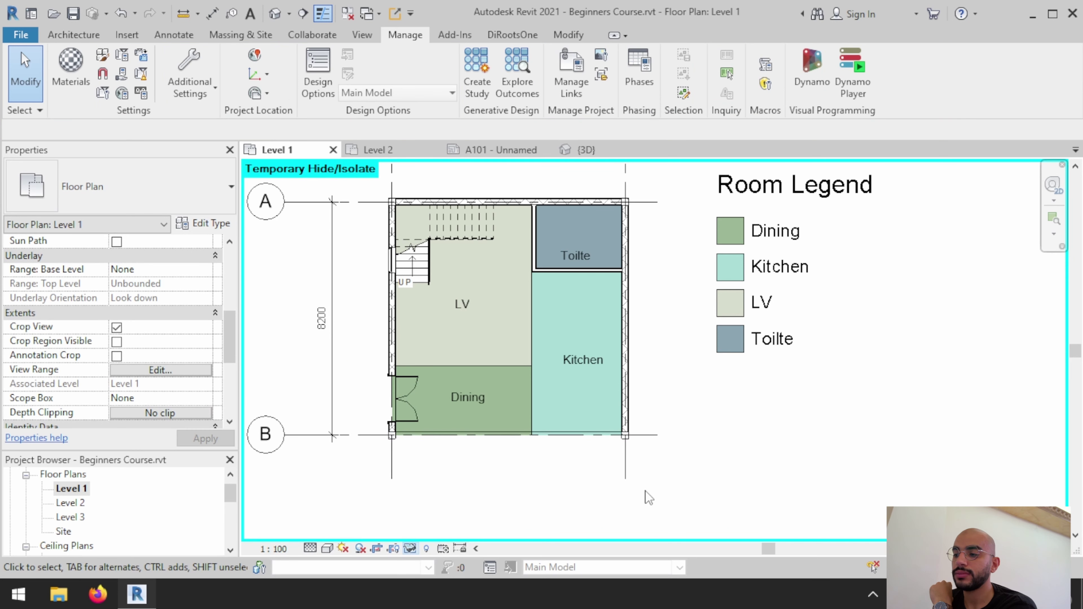
{"action": "left_click", "coordinate": [121, 14]}
{"action": "left_click", "coordinate": [411, 549]}
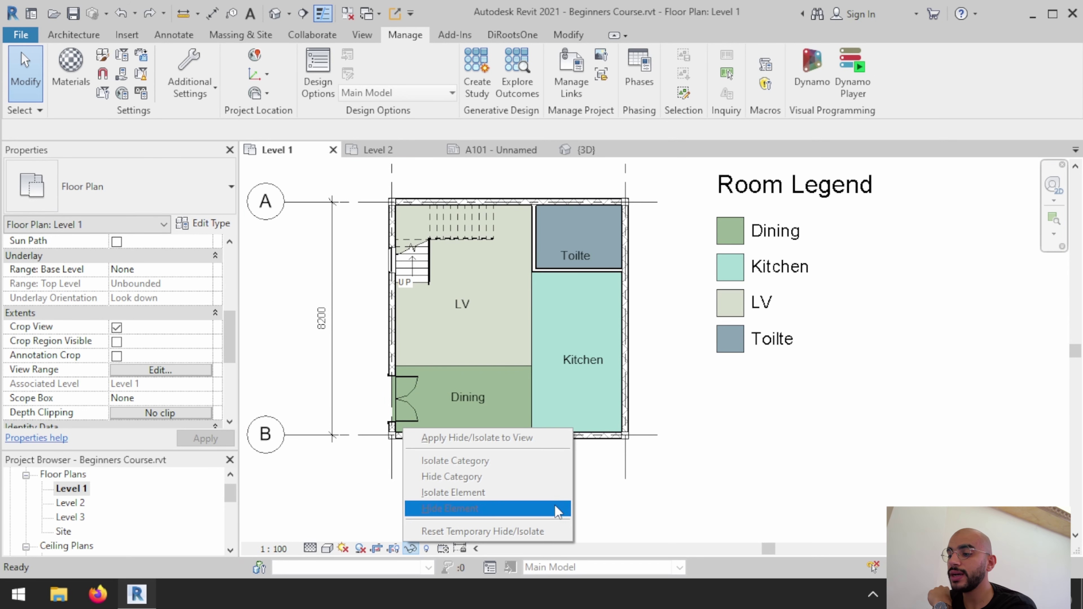
{"action": "left_click", "coordinate": [625, 465]}
Step: Isolate the right exterior wall, then end isolation to restore the full plan
{"action": "left_click", "coordinate": [615, 437]}
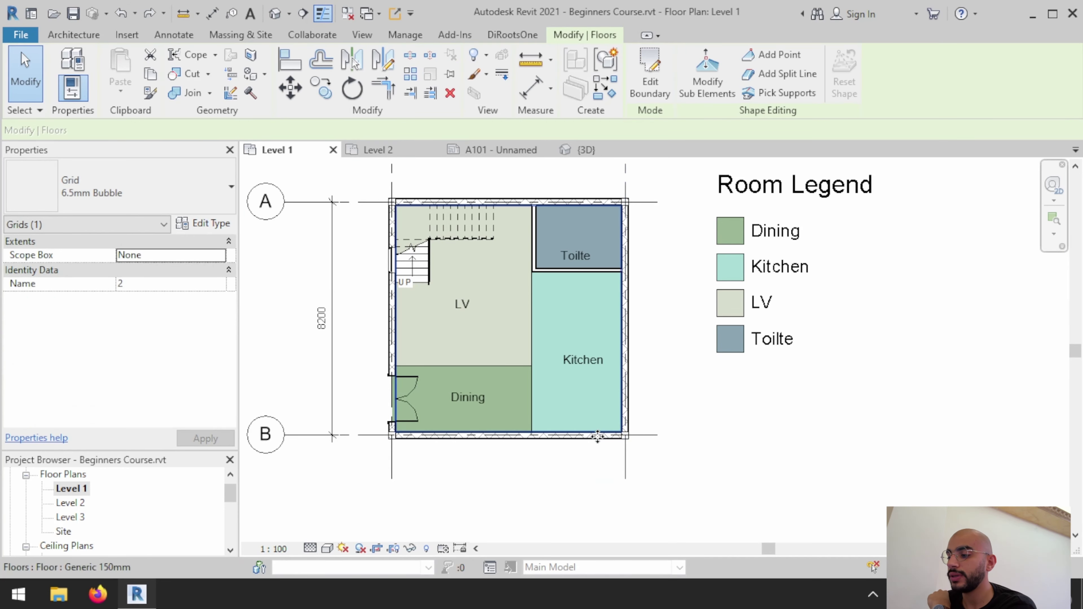
{"action": "left_click", "coordinate": [626, 413]}
{"action": "left_click", "coordinate": [412, 549]}
{"action": "left_click", "coordinate": [452, 507]}
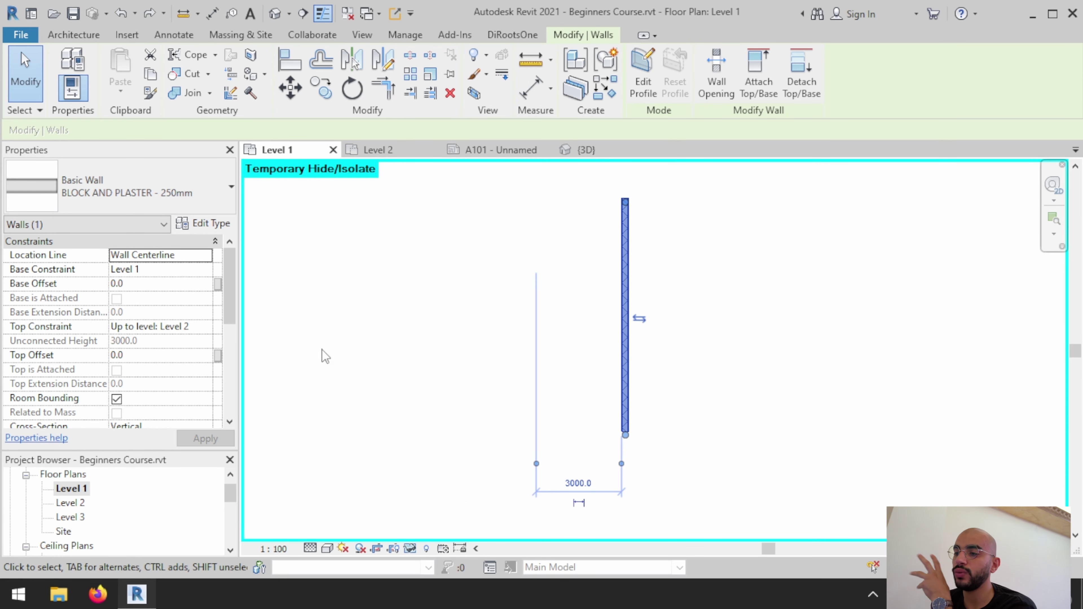
{"action": "left_click", "coordinate": [425, 549]}
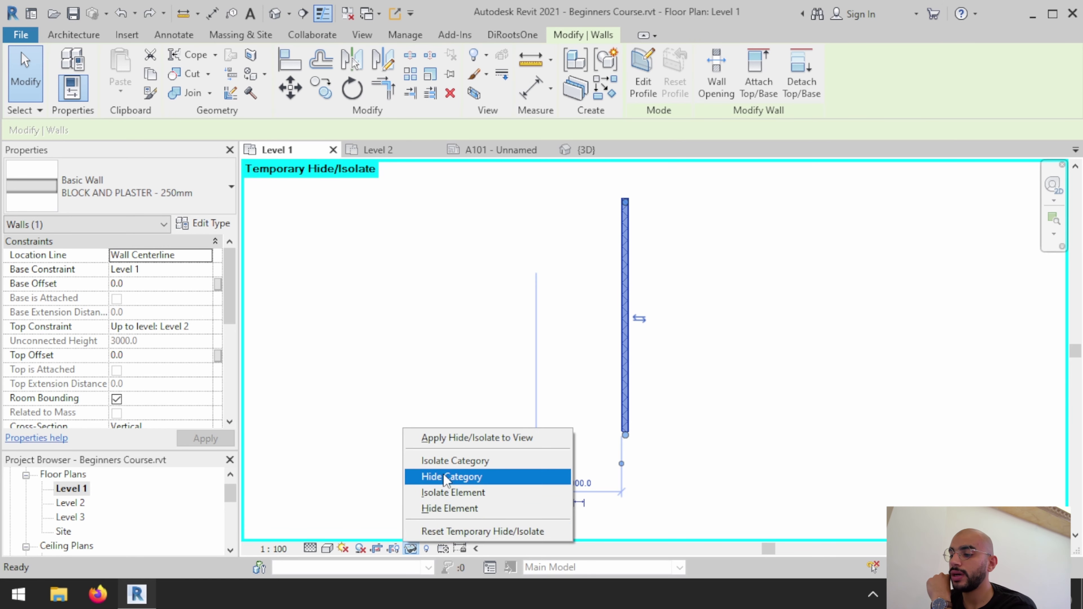
{"action": "key", "text": "Escape"}
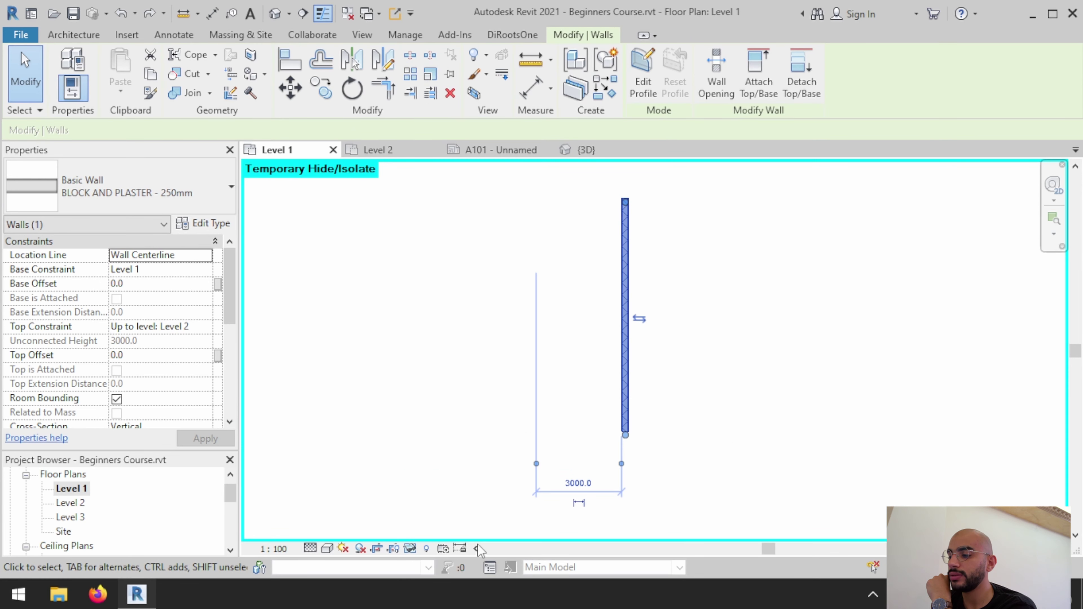
{"action": "right_click", "coordinate": [403, 356]}
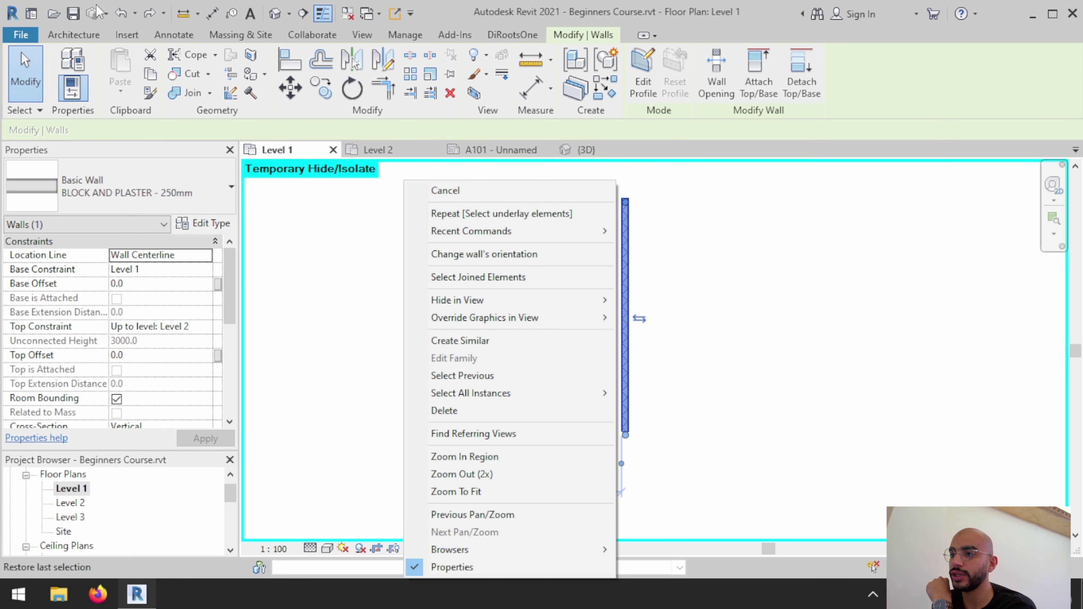
{"action": "left_click", "coordinate": [123, 17]}
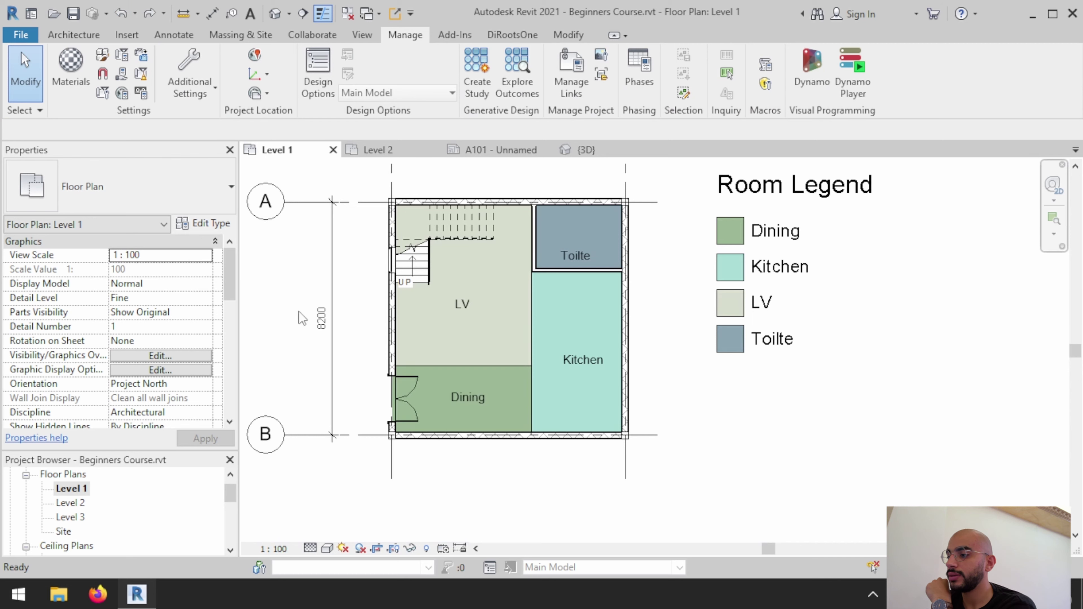
Step: Temporarily isolate the wall category, then reset the isolation to restore the full plan
{"action": "left_click", "coordinate": [446, 437]}
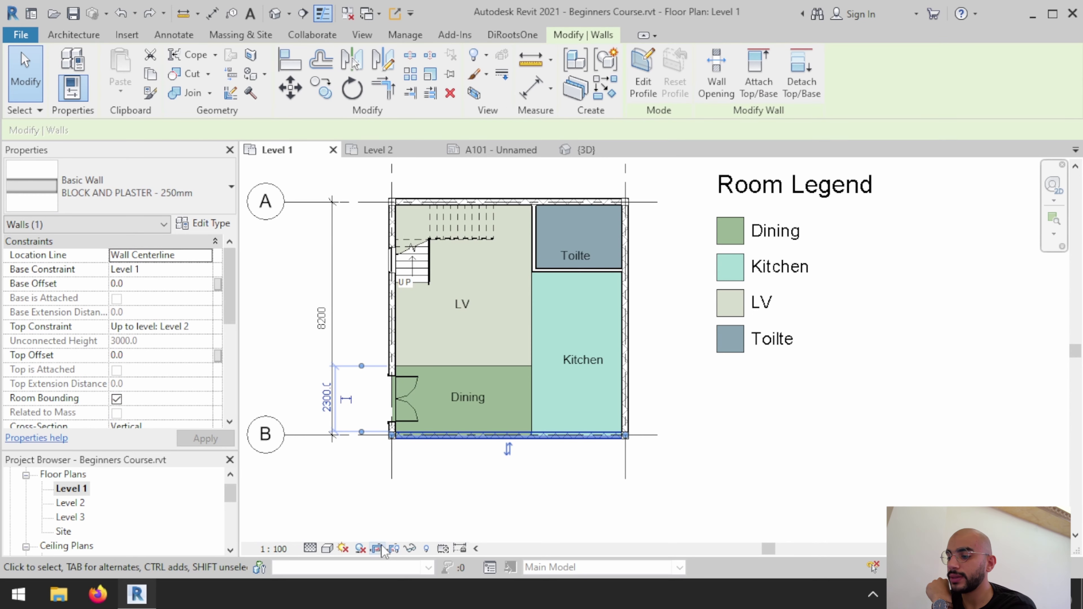
{"action": "left_click", "coordinate": [410, 549]}
{"action": "left_click", "coordinate": [447, 462]}
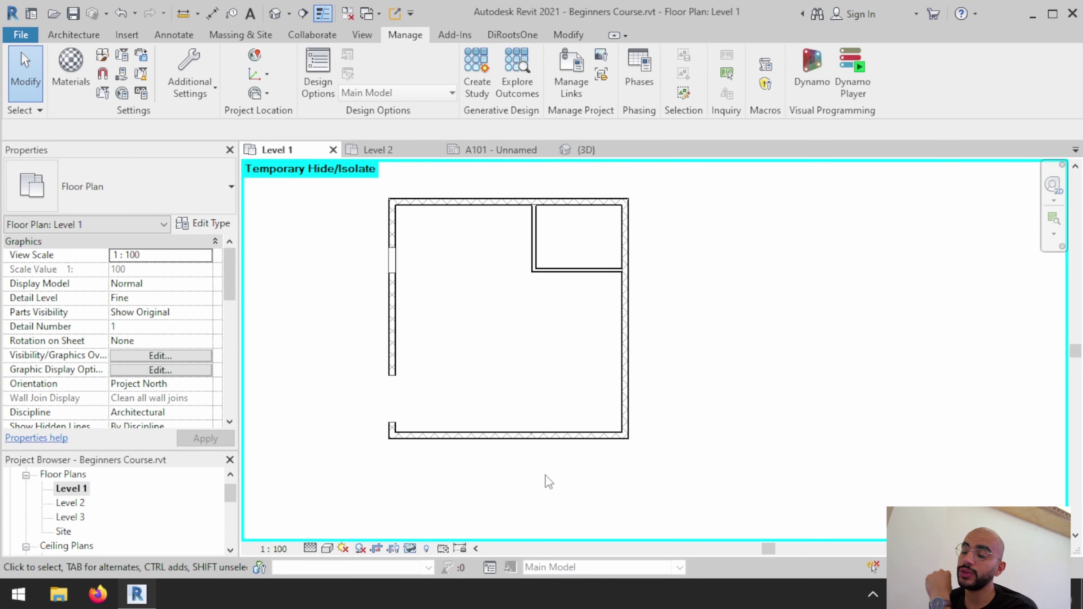
{"action": "left_click", "coordinate": [120, 13]}
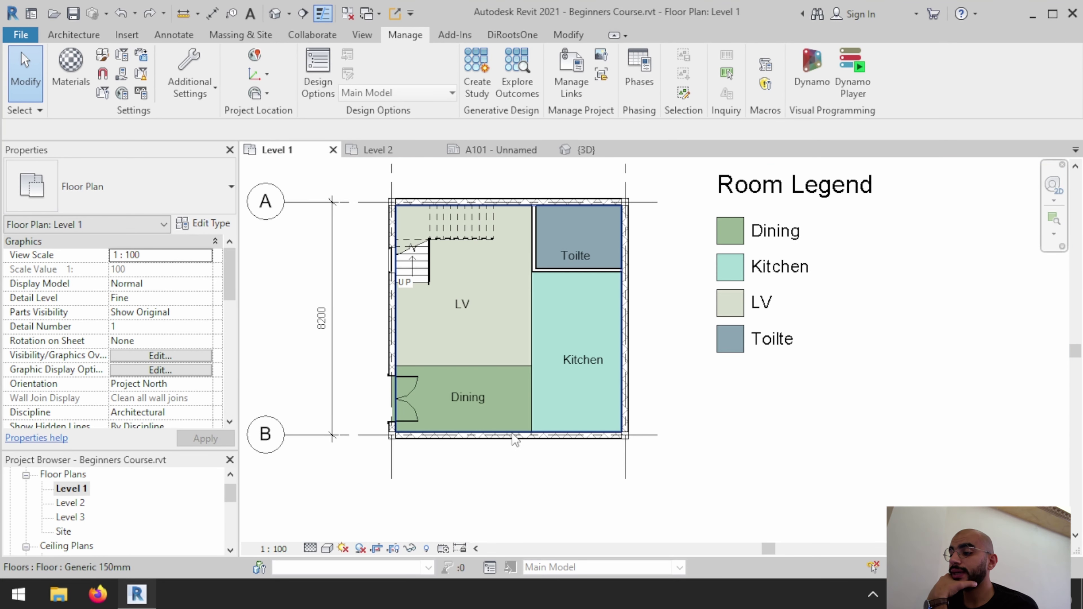
Step: Hide the Toilte/Kitchen and LV/Toilte walls with Hide in View > Hide Elements
{"action": "left_click", "coordinate": [585, 275]}
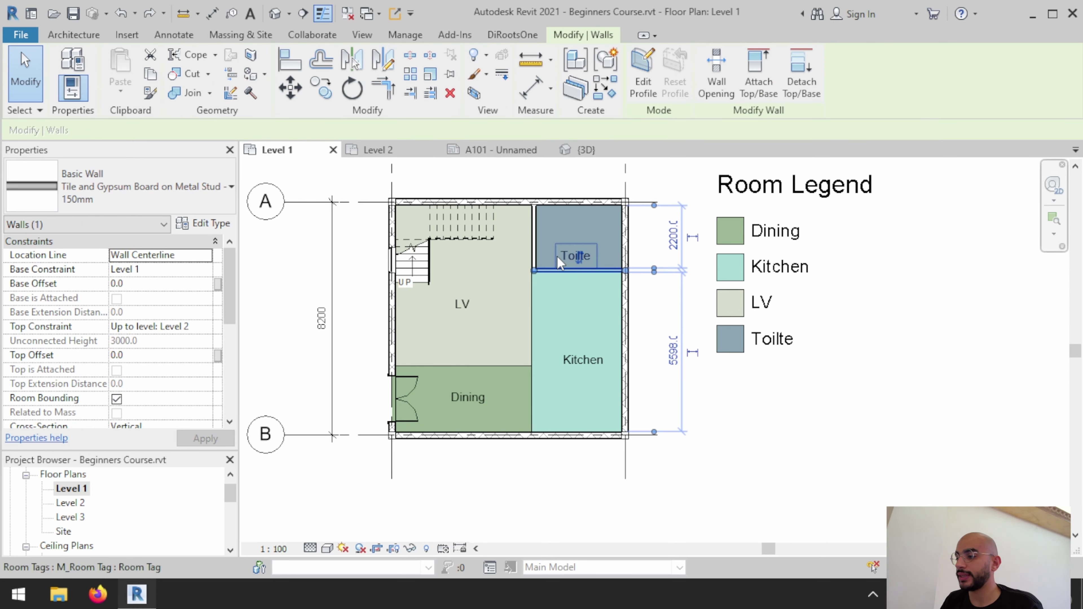
{"action": "left_click", "coordinate": [536, 252], "text": "ctrl"}
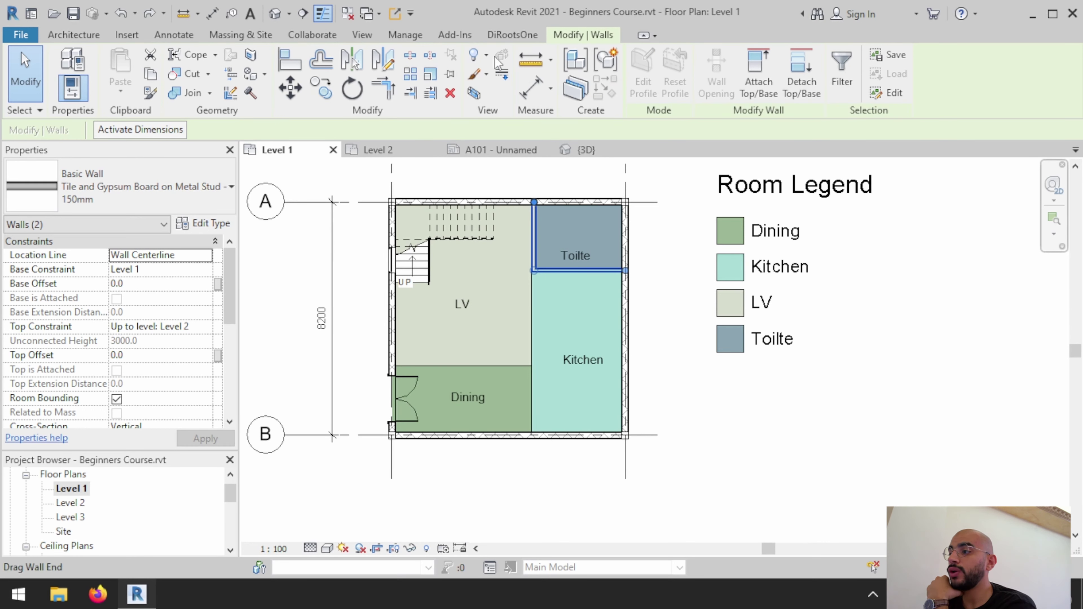
{"action": "left_click", "coordinate": [487, 57]}
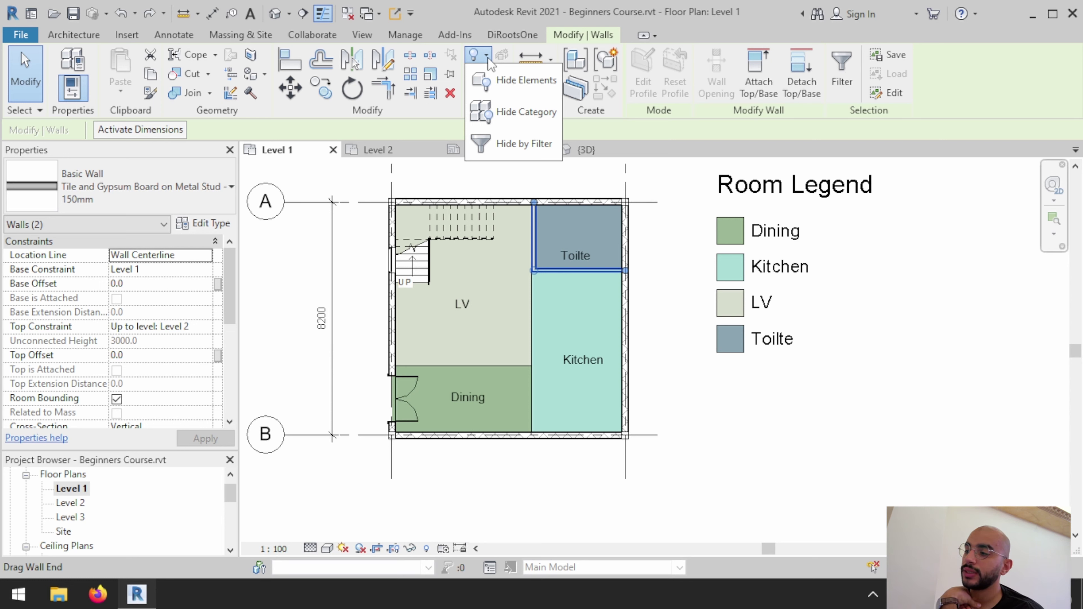
{"action": "right_click", "coordinate": [652, 244]}
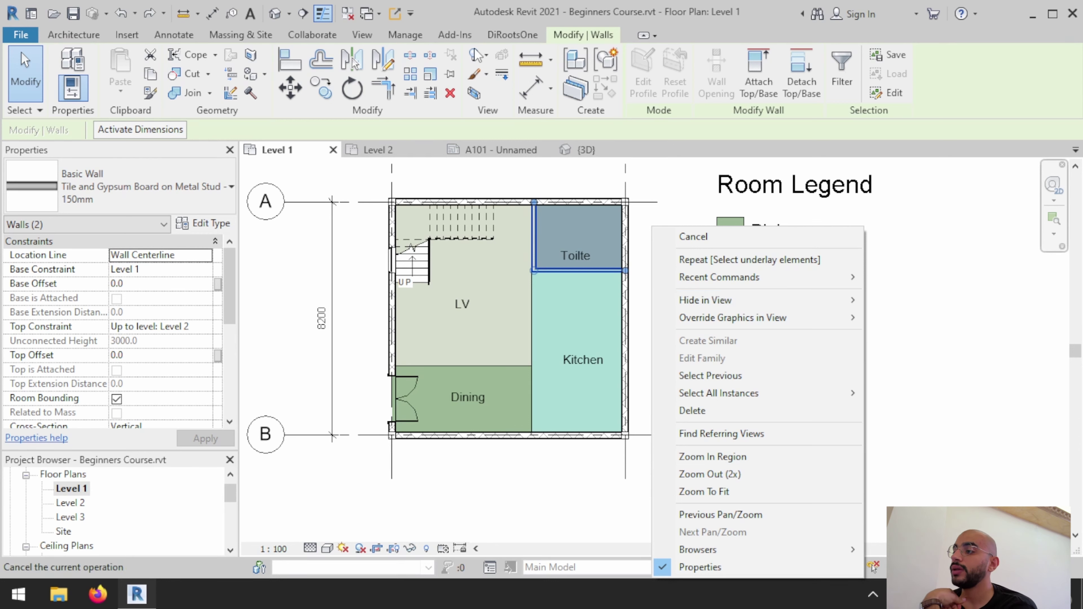
{"action": "left_click", "coordinate": [490, 57]}
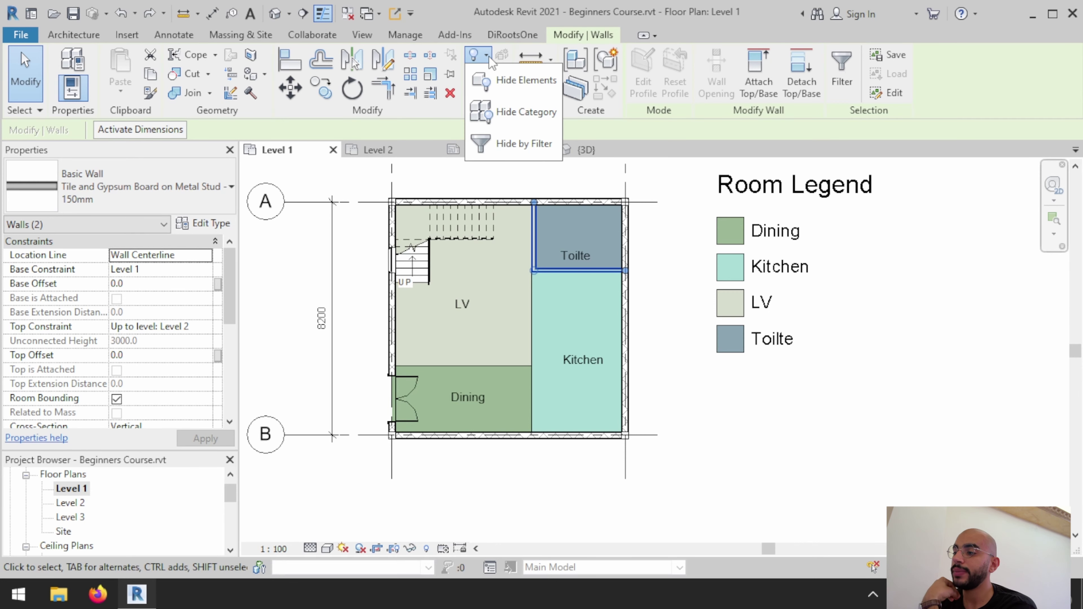
{"action": "left_click", "coordinate": [503, 79]}
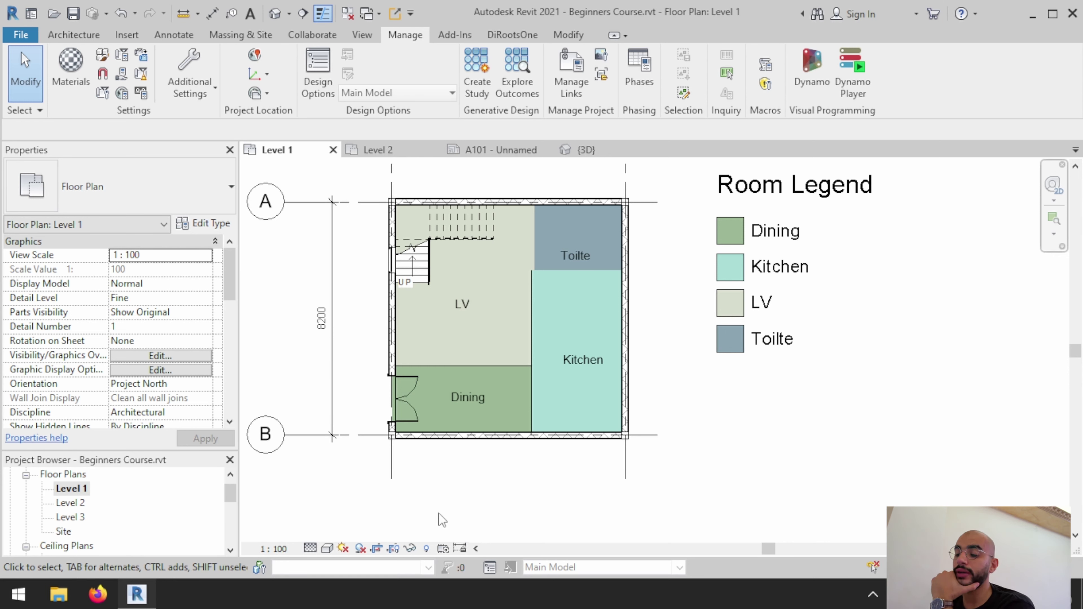
Step: Toggle Reveal Hidden Elements on and off, then undo to bring back the Toilte walls
{"action": "left_click", "coordinate": [426, 552]}
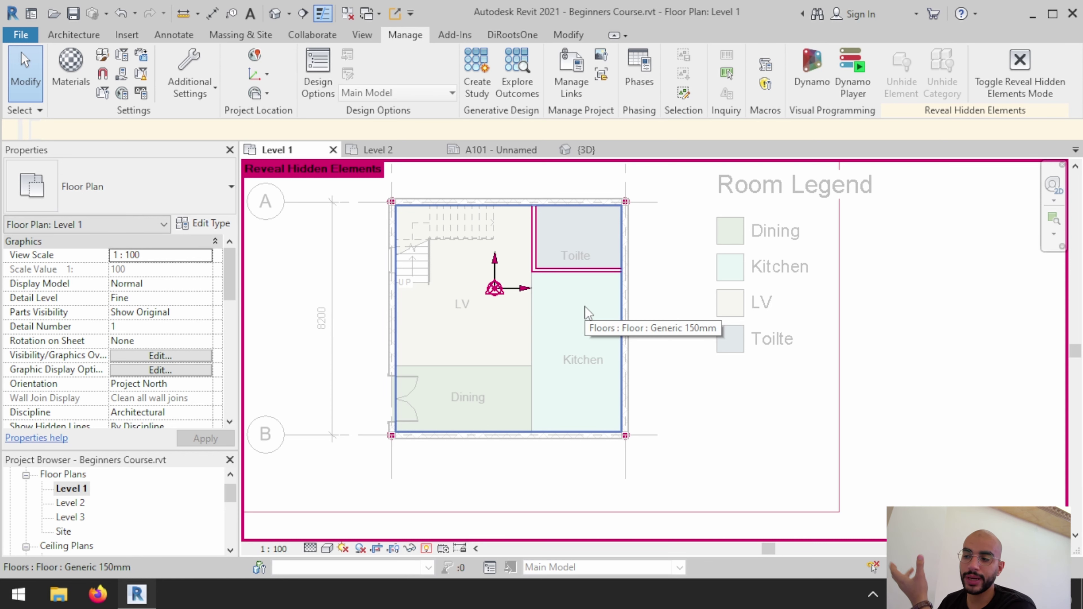
{"action": "left_click", "coordinate": [427, 548]}
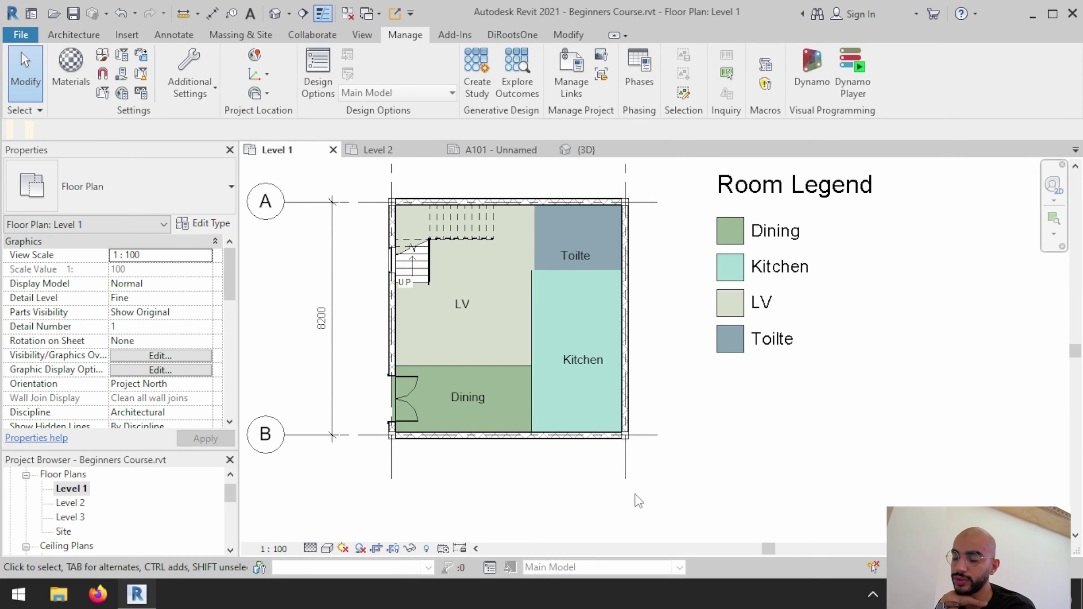
{"action": "left_click", "coordinate": [123, 14]}
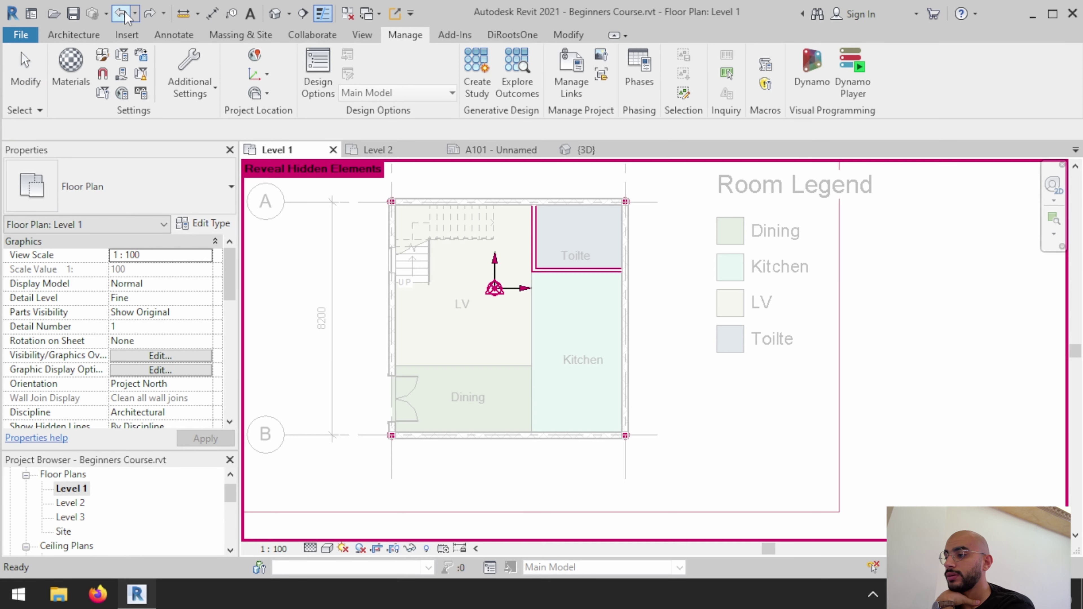
{"action": "left_click", "coordinate": [124, 15]}
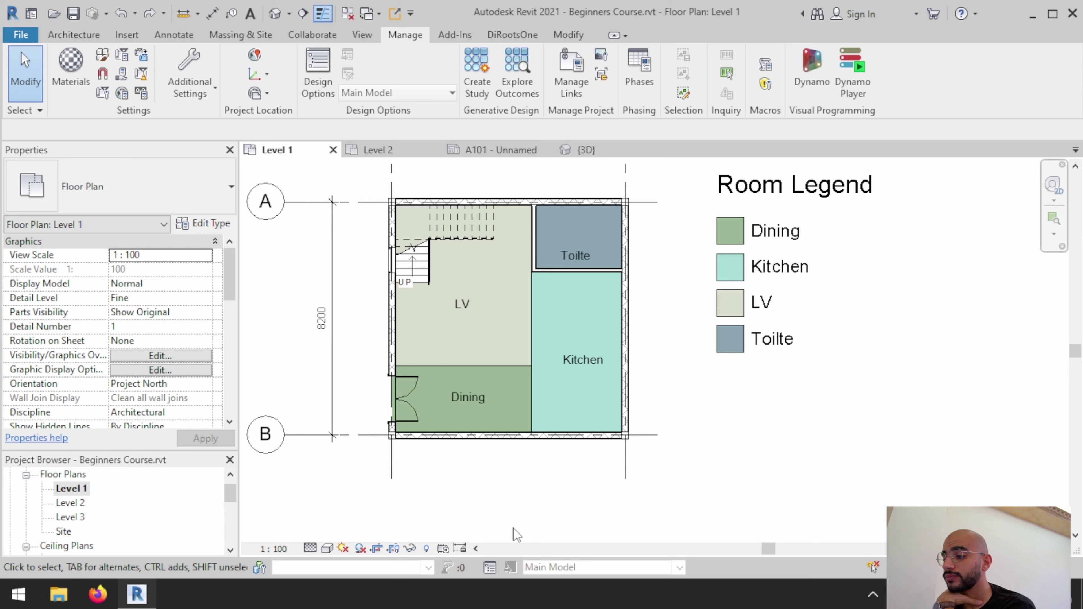
{"action": "middle_click_drag", "start_coordinate": [419, 465], "coordinate": [466, 467]}
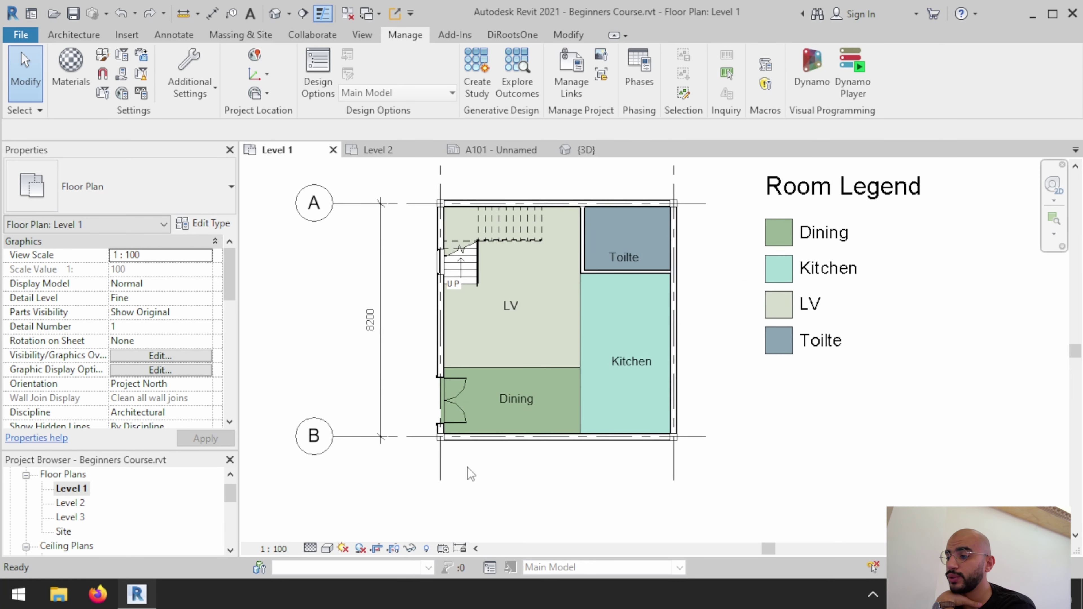
Step: Enable Temporary View Properties, restore the view properties, then enable temporary mode again
{"action": "left_click", "coordinate": [443, 549]}
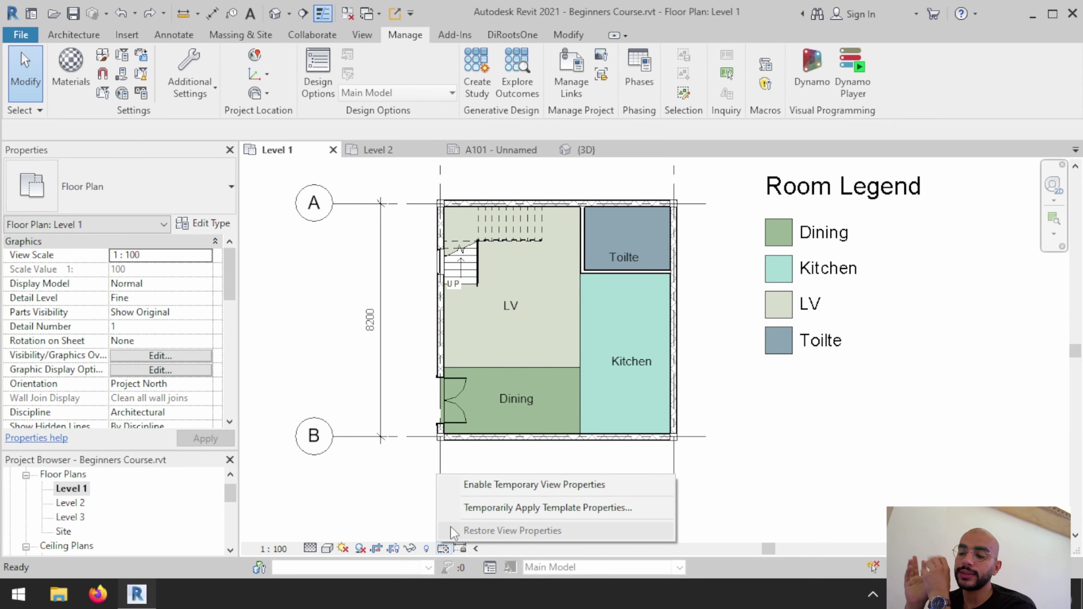
{"action": "left_click", "coordinate": [503, 489]}
{"action": "scroll", "coordinate": [580, 504], "scroll_direction": "down", "scroll_amount": 1}
{"action": "scroll", "coordinate": [580, 504], "scroll_direction": "down", "scroll_amount": 2}
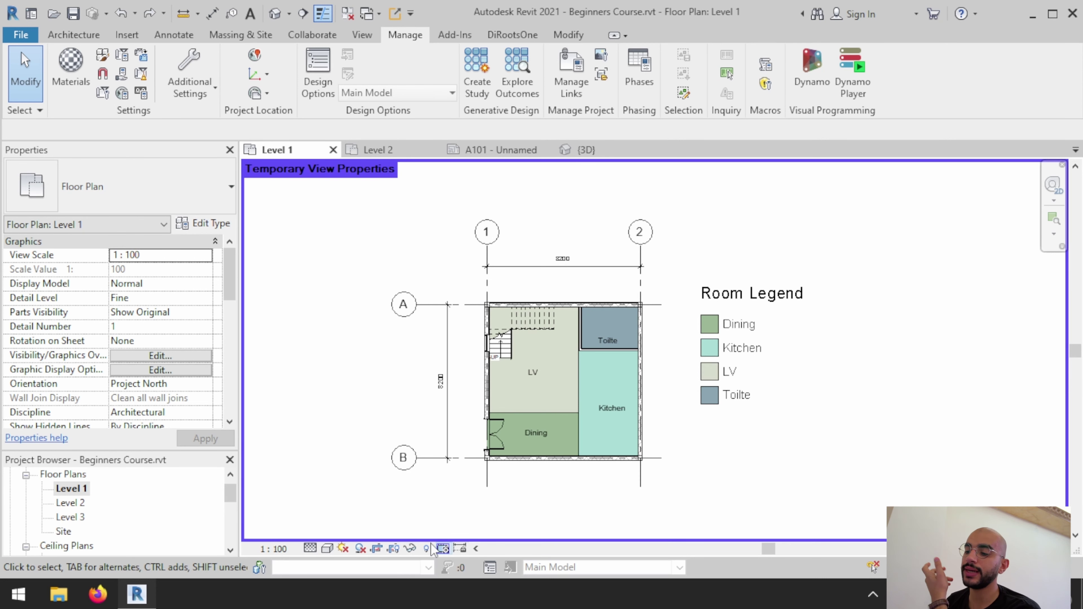
{"action": "left_click", "coordinate": [443, 552]}
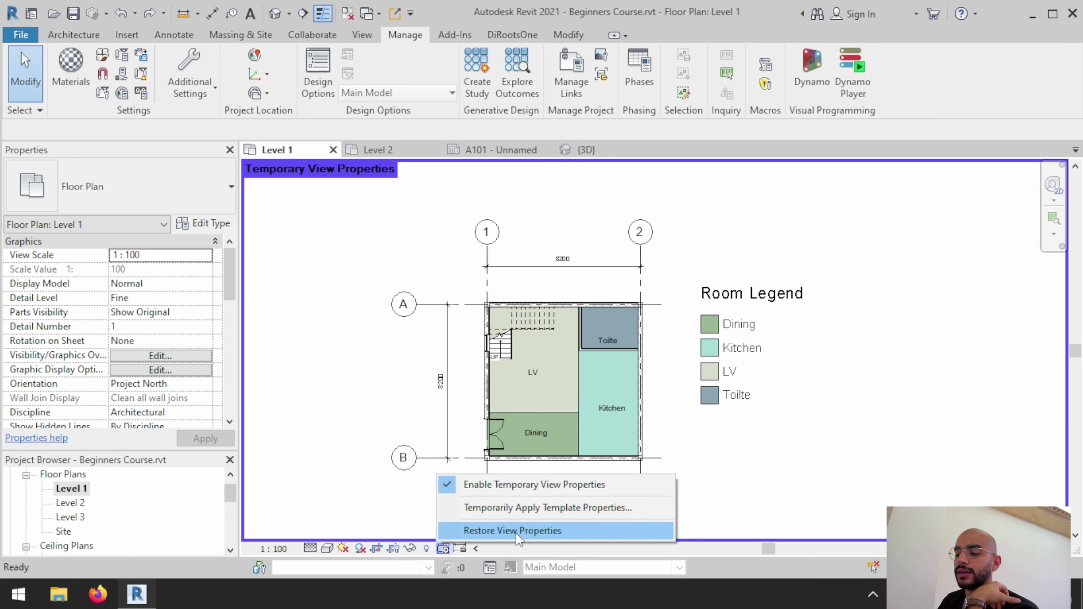
{"action": "left_click", "coordinate": [525, 531]}
{"action": "left_click", "coordinate": [442, 550]}
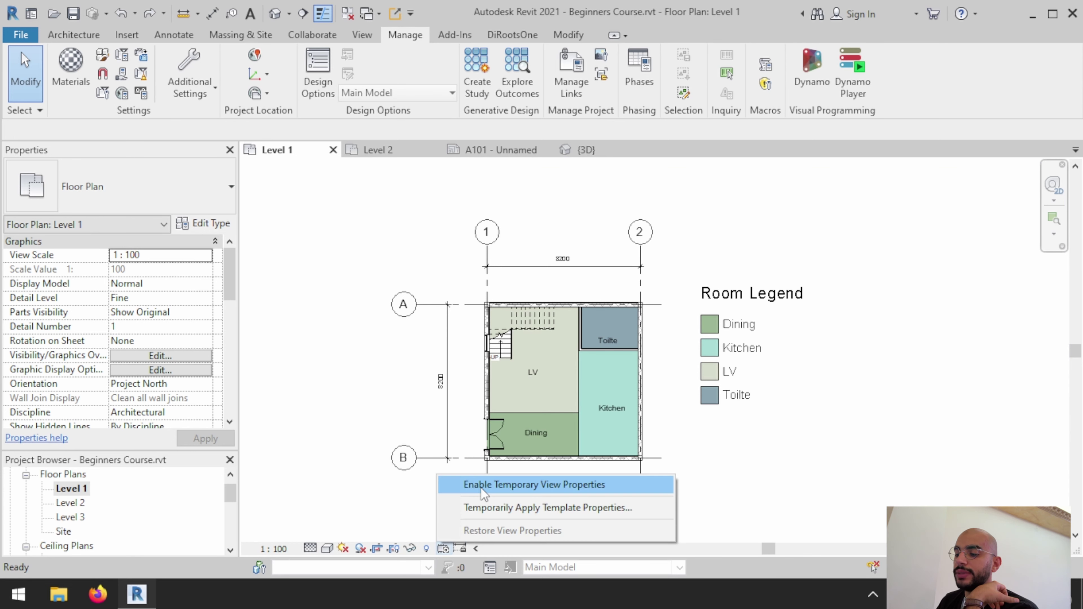
{"action": "left_click", "coordinate": [491, 487]}
Step: Hide all walls and structural columns in the view, then restore the normal view properties
{"action": "right_click", "coordinate": [547, 465]}
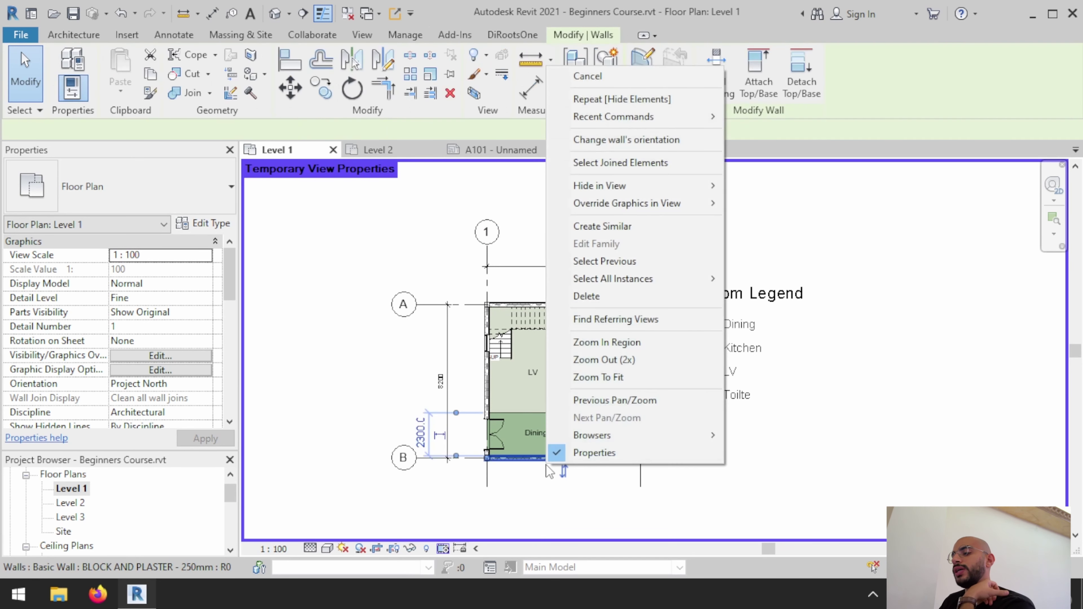
{"action": "mouse_move", "coordinate": [600, 186]}
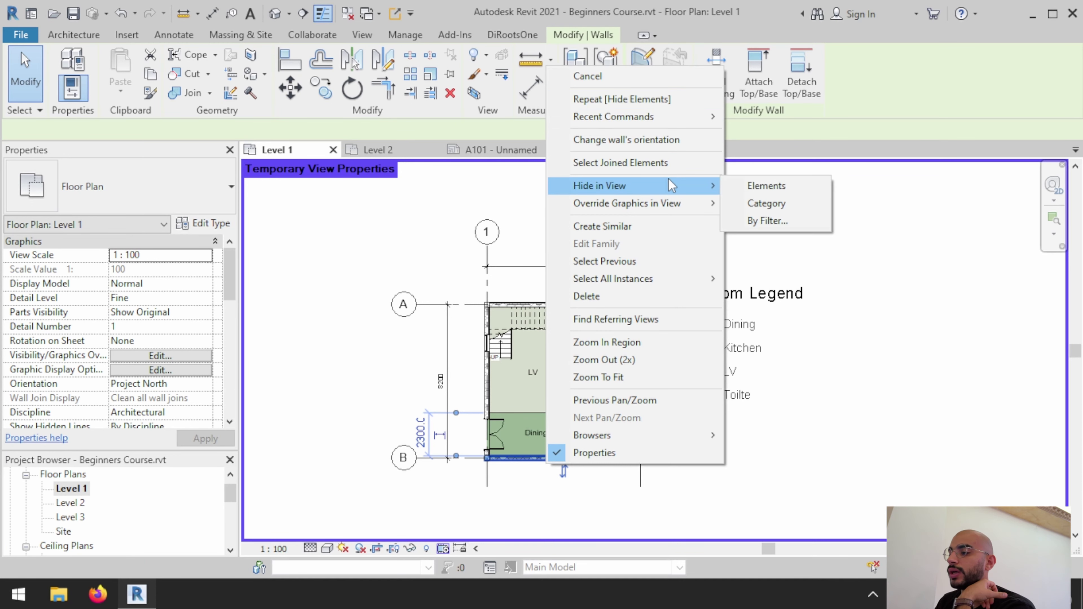
{"action": "left_click", "coordinate": [764, 202]}
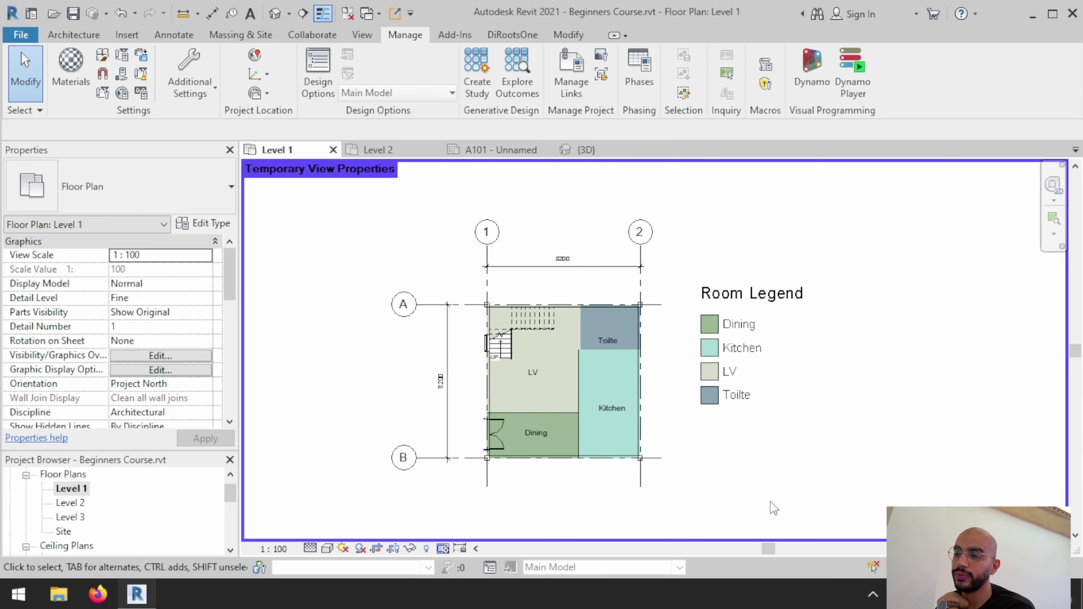
{"action": "scroll", "coordinate": [486, 430], "scroll_direction": "up", "scroll_amount": 3}
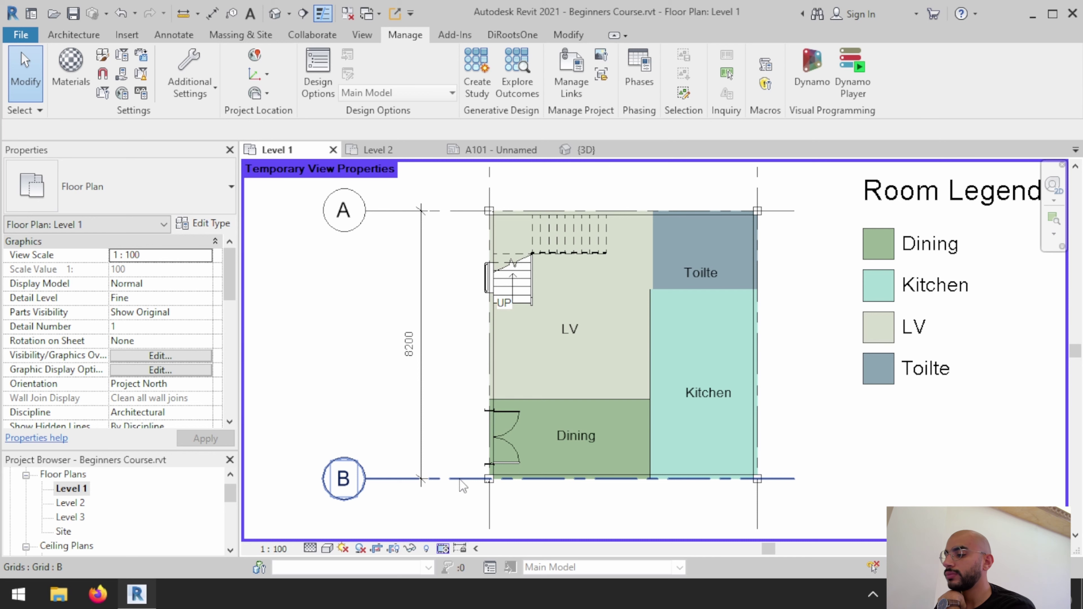
{"action": "right_click", "coordinate": [488, 480]}
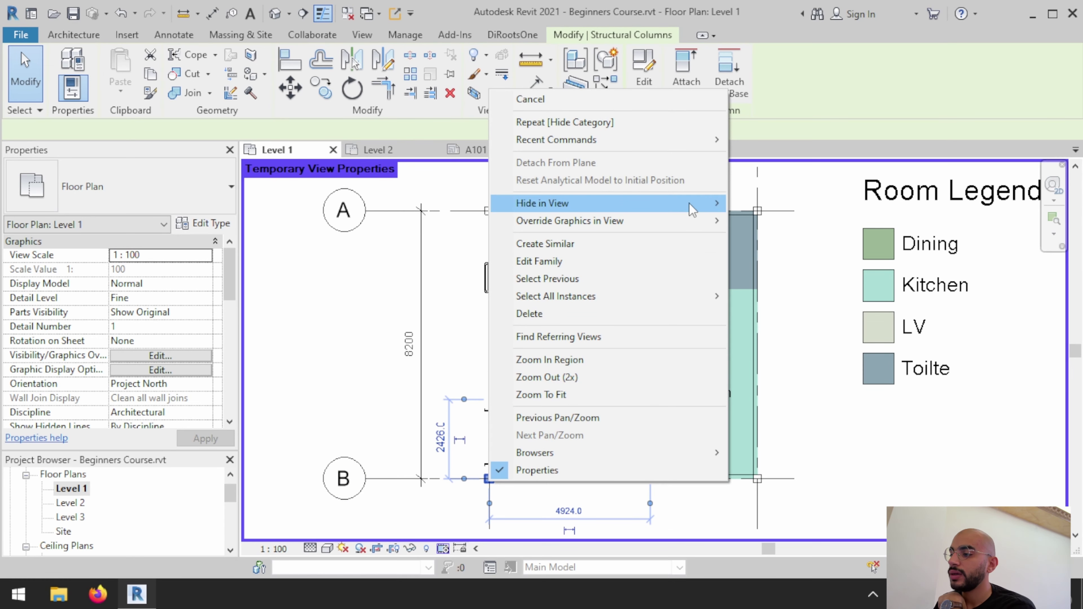
{"action": "mouse_move", "coordinate": [542, 203]}
{"action": "left_click", "coordinate": [771, 220]}
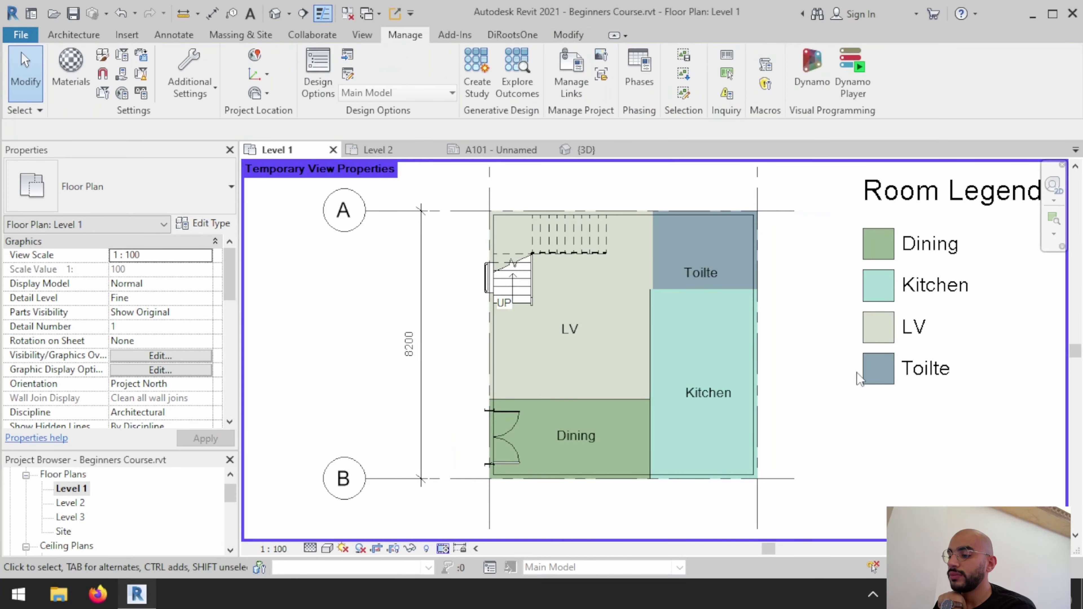
{"action": "scroll", "coordinate": [722, 414], "scroll_direction": "down", "scroll_amount": 3}
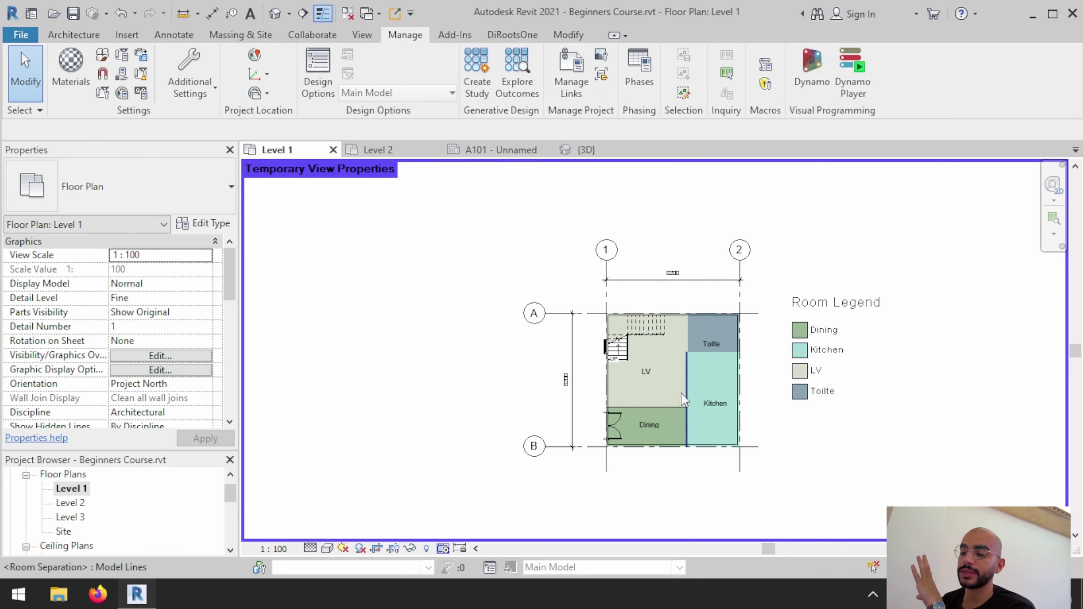
{"action": "left_click", "coordinate": [439, 550]}
{"action": "left_click", "coordinate": [460, 531]}
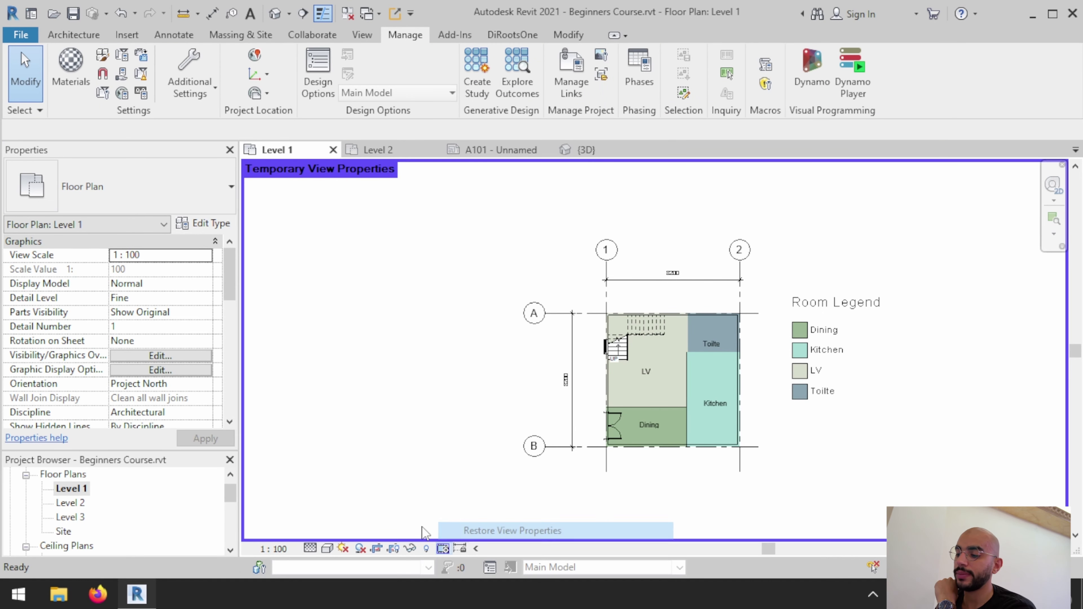
{"action": "scroll", "coordinate": [639, 431], "scroll_direction": "up", "scroll_amount": 3}
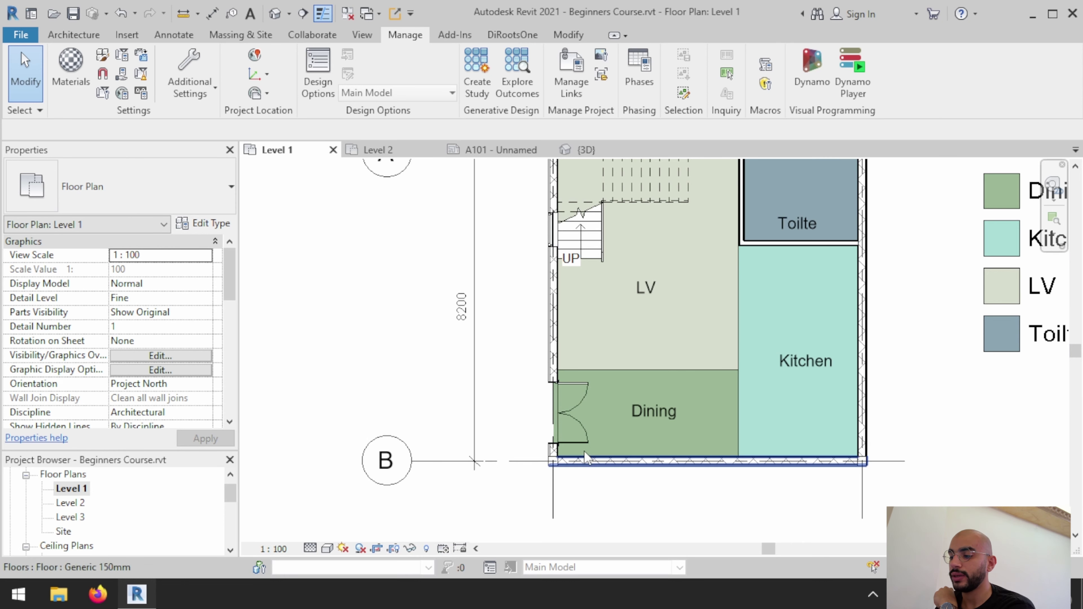
Step: Set the plan's visual style to Shaded and recentre on the whole floor
{"action": "left_click", "coordinate": [328, 549]}
{"action": "left_click", "coordinate": [355, 498]}
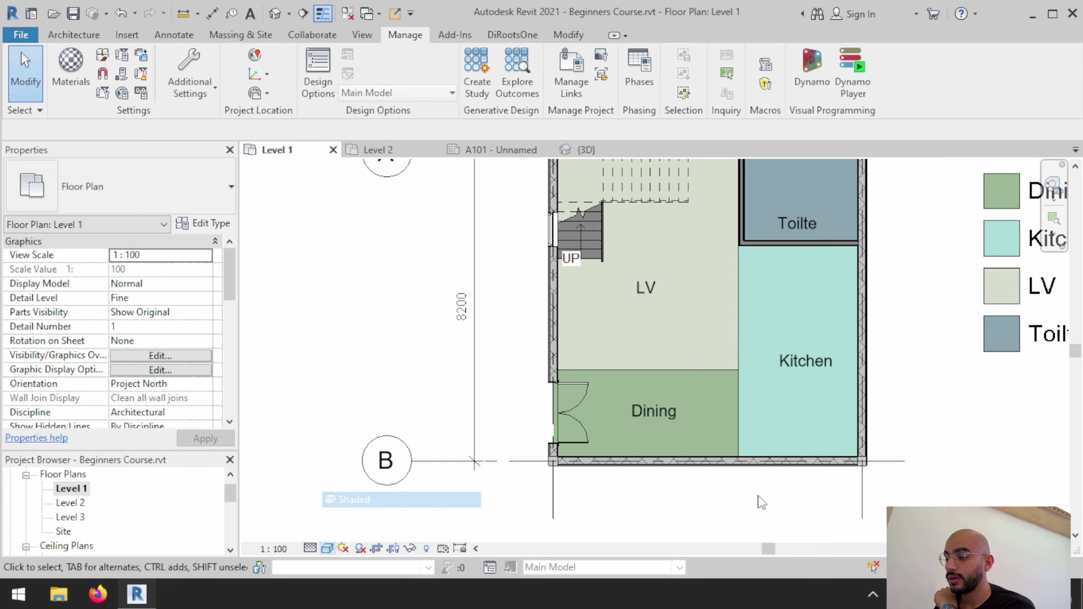
{"action": "scroll", "coordinate": [653, 471], "scroll_direction": "up", "scroll_amount": 1}
{"action": "scroll", "coordinate": [656, 470], "scroll_direction": "up", "scroll_amount": 2}
{"action": "middle_click_drag", "start_coordinate": [655, 470], "coordinate": [554, 515]}
{"action": "scroll", "coordinate": [469, 490], "scroll_direction": "down", "scroll_amount": 2}
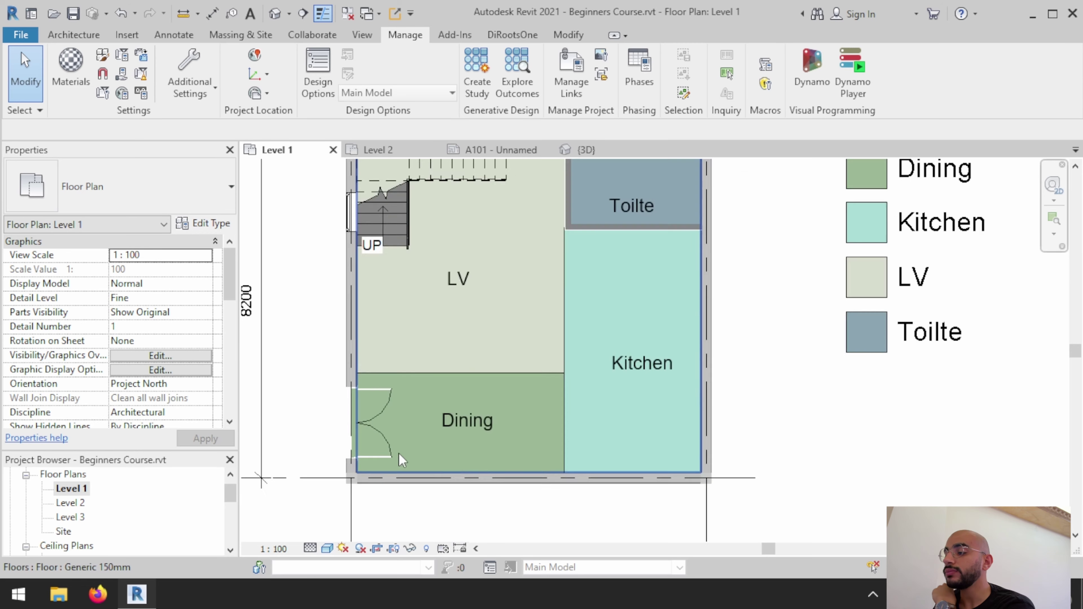
{"action": "scroll", "coordinate": [403, 463], "scroll_direction": "down", "scroll_amount": 2}
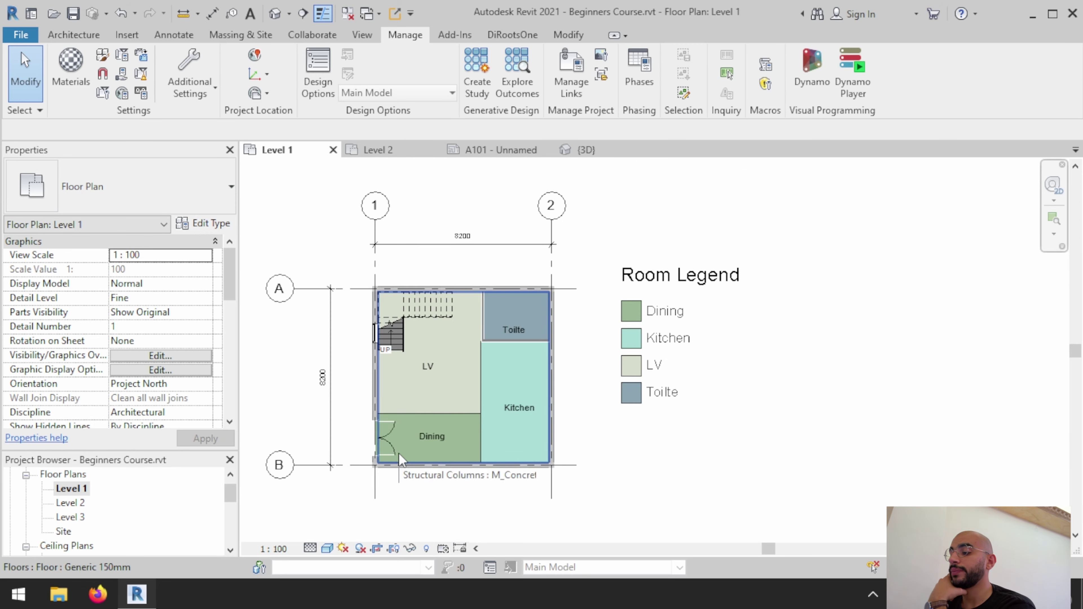
Step: Toggle Reveal Constraints off and select the 8200 dimension, bottom wall and grid A
{"action": "left_click", "coordinate": [460, 549]}
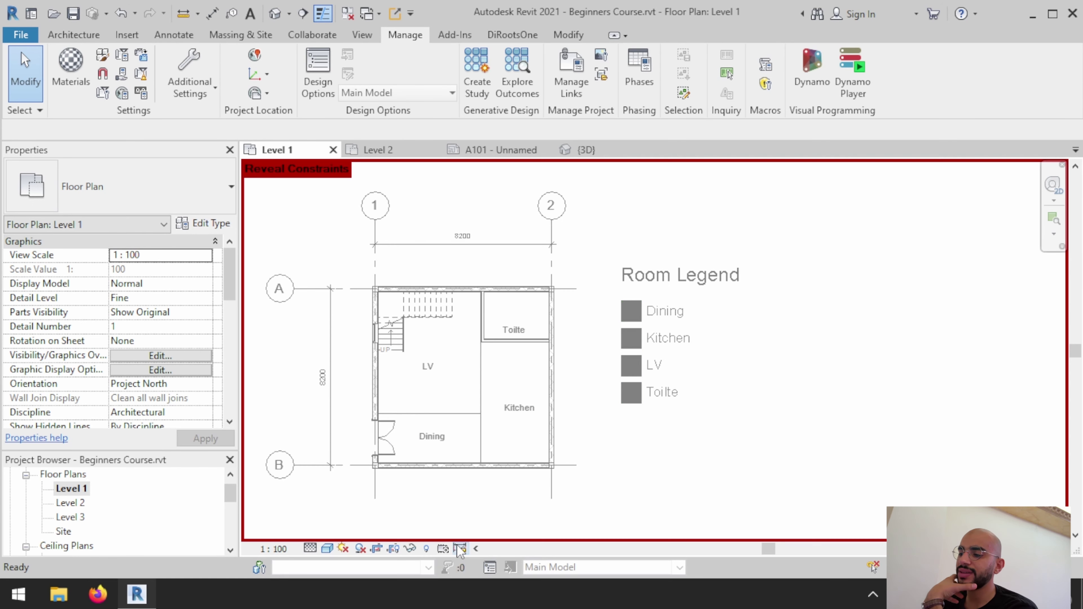
{"action": "middle_click_drag", "start_coordinate": [480, 441], "coordinate": [580, 426]}
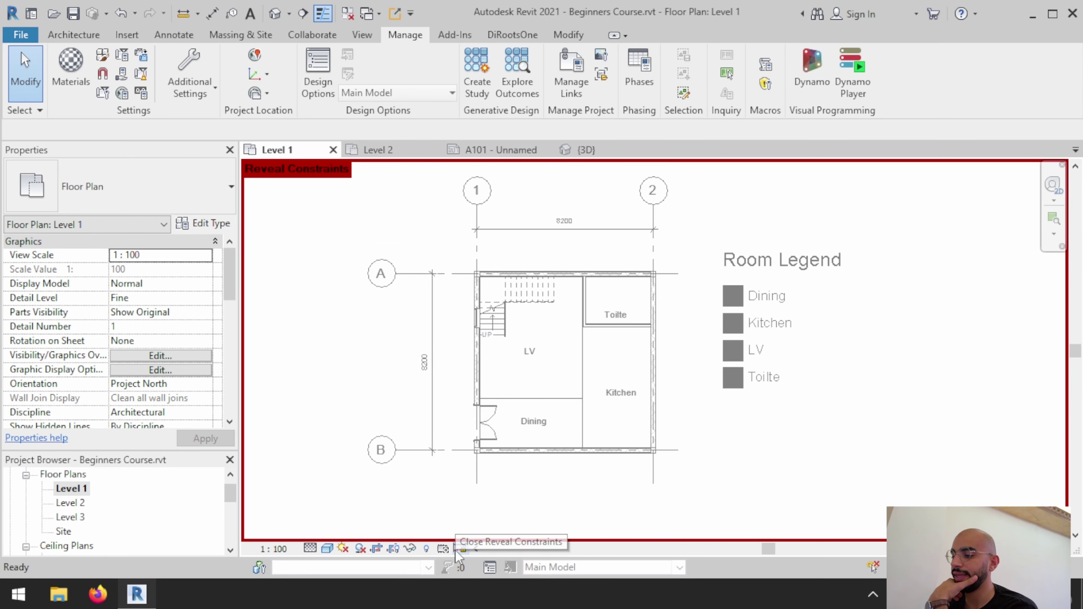
{"action": "left_click", "coordinate": [456, 550]}
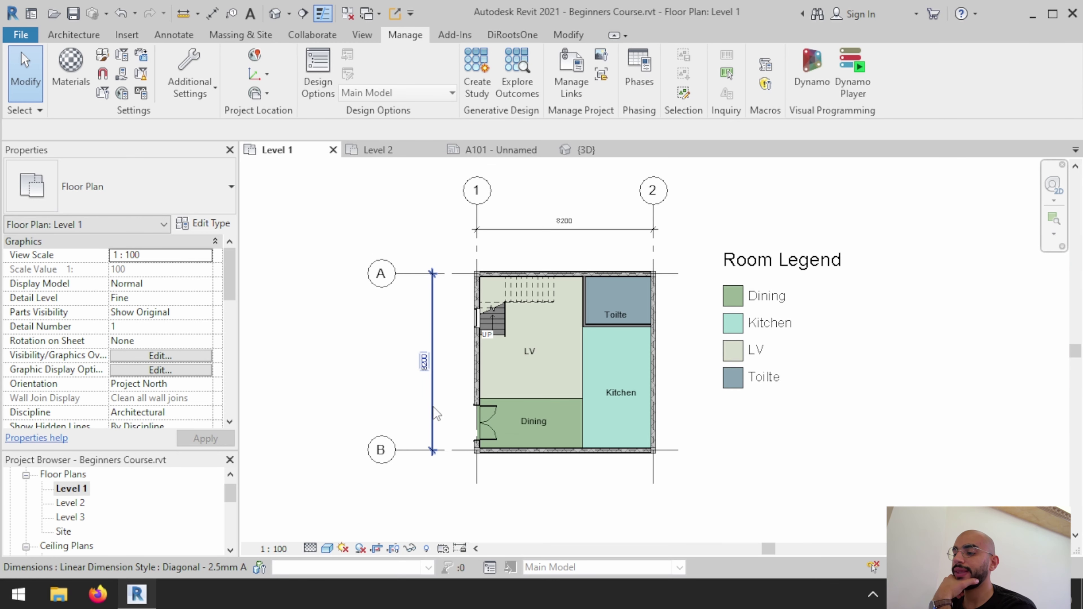
{"action": "left_click", "coordinate": [432, 413]}
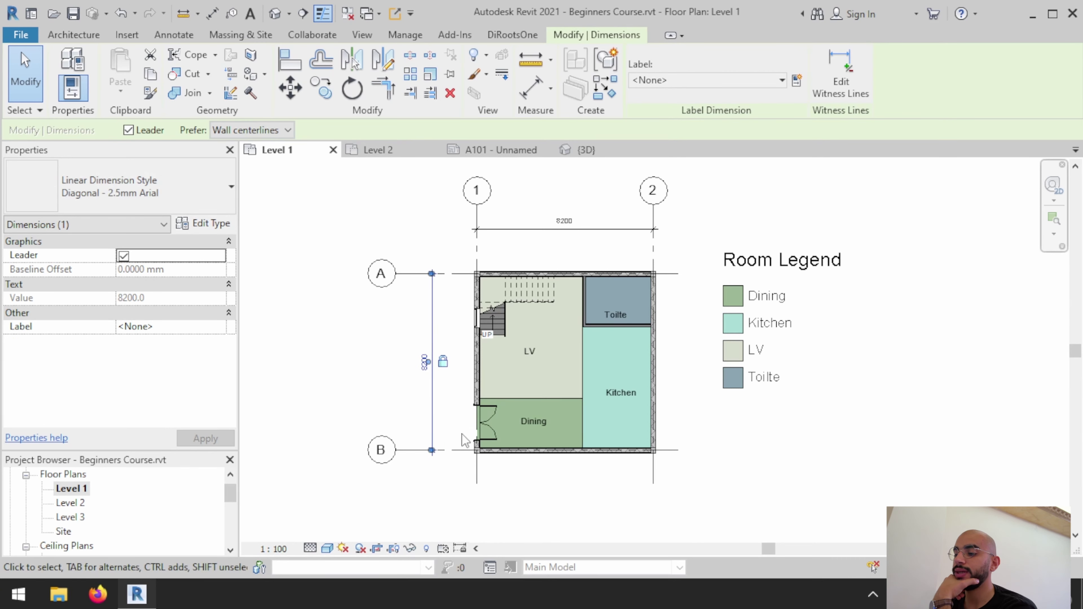
{"action": "left_click", "coordinate": [537, 455]}
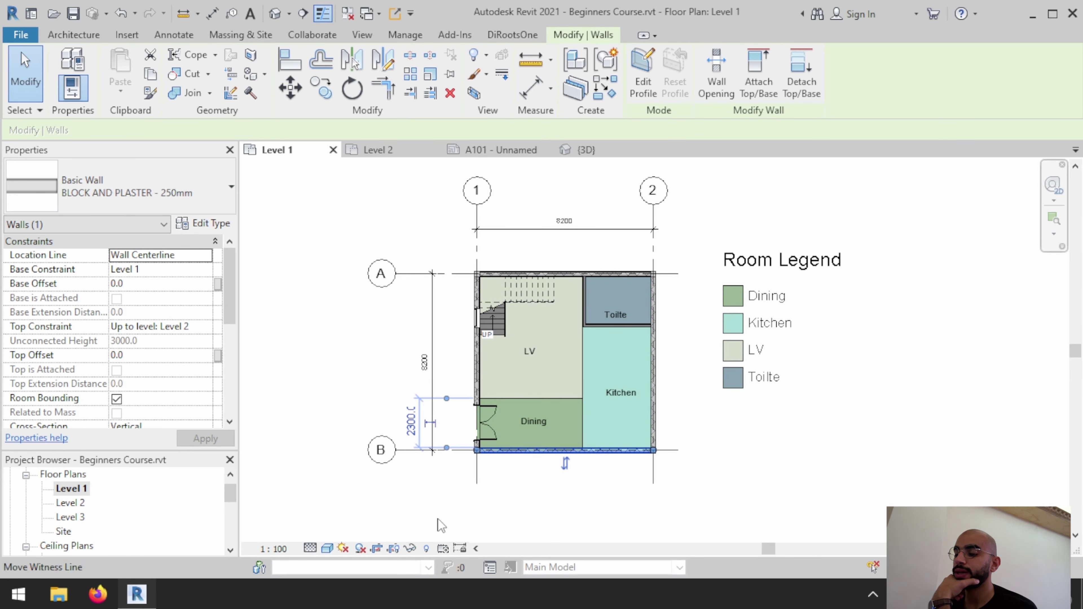
{"action": "left_click", "coordinate": [457, 275]}
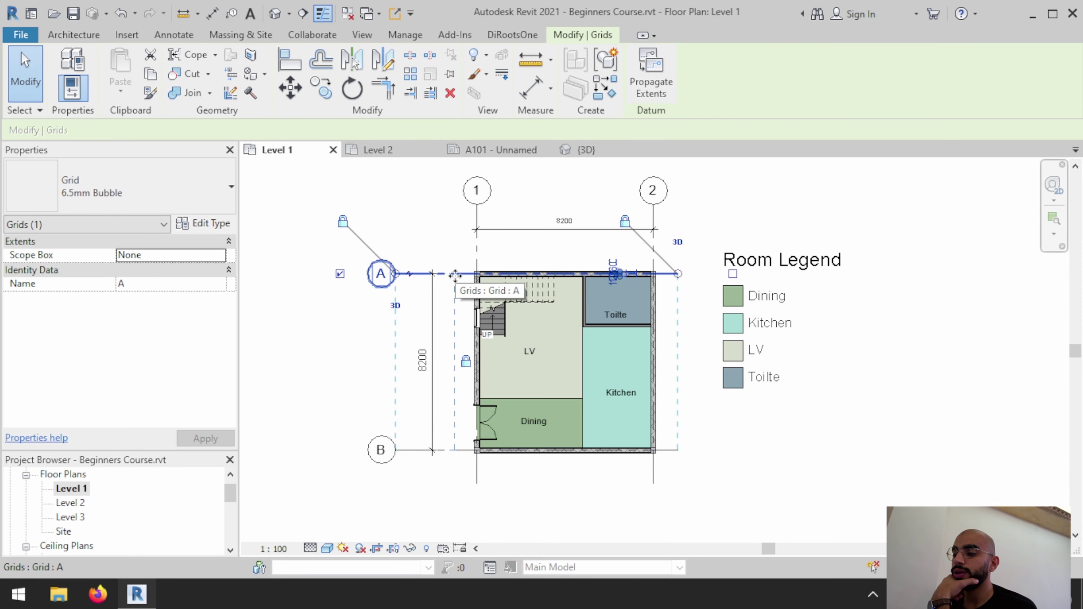
Step: Drag grid A upward, undo the moves, then reselect the 8200 dimension and reveal constraints
{"action": "mouse_move", "coordinate": [456, 276]}
{"action": "left_mouse_down"}
{"action": "mouse_move", "coordinate": [455, 235]}
{"action": "mouse_move", "coordinate": [454, 289]}
{"action": "left_mouse_up"}
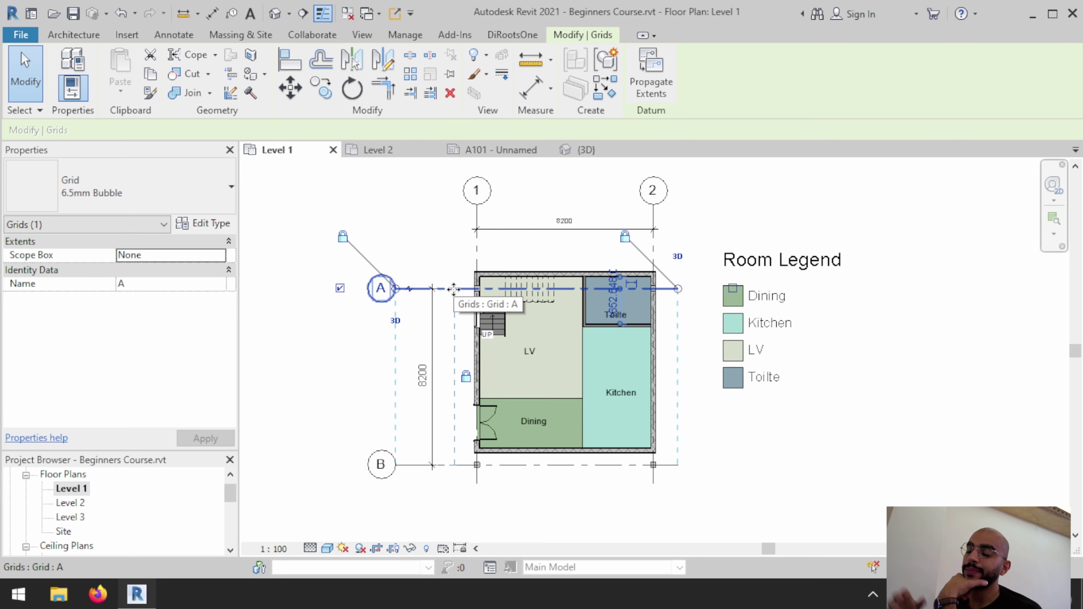
{"action": "mouse_move", "coordinate": [455, 291]}
{"action": "left_mouse_down"}
{"action": "mouse_move", "coordinate": [453, 201]}
{"action": "mouse_move", "coordinate": [454, 267]}
{"action": "left_mouse_up"}
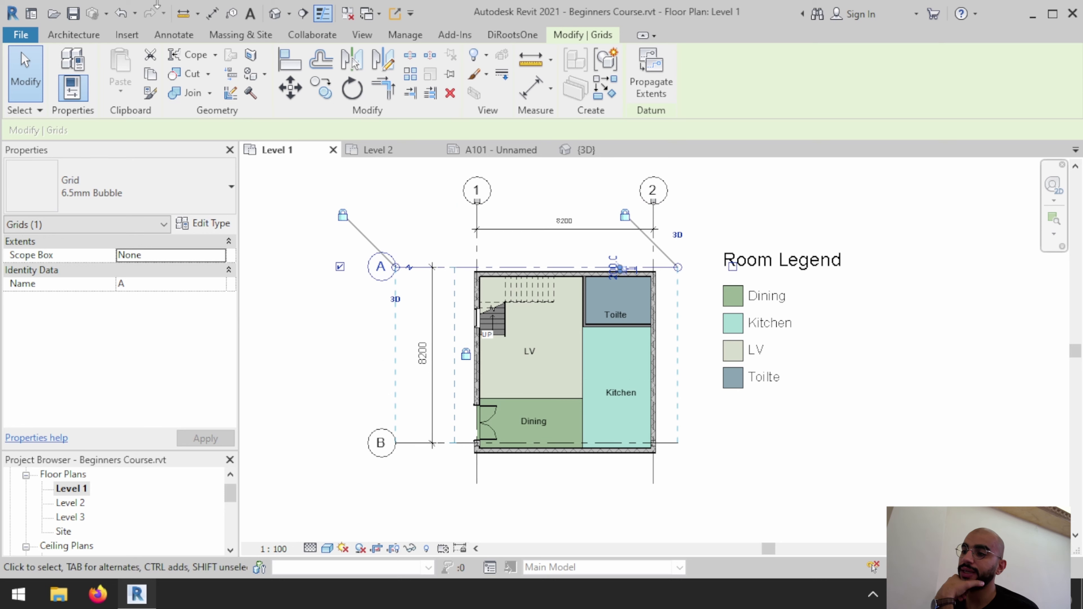
{"action": "left_click", "coordinate": [128, 20]}
{"action": "left_click", "coordinate": [128, 19]}
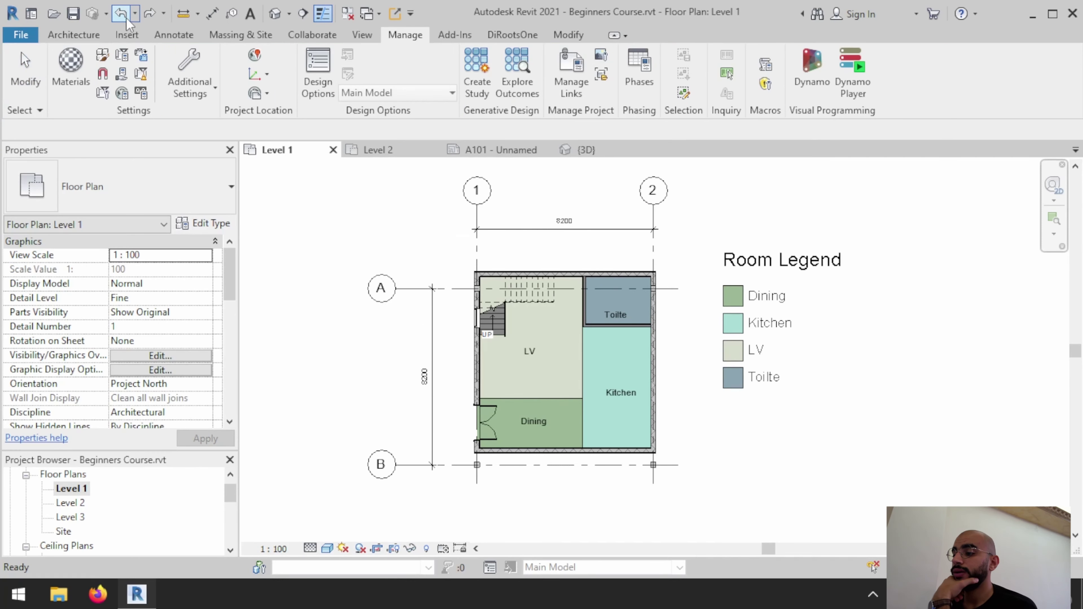
{"action": "left_click", "coordinate": [128, 20]}
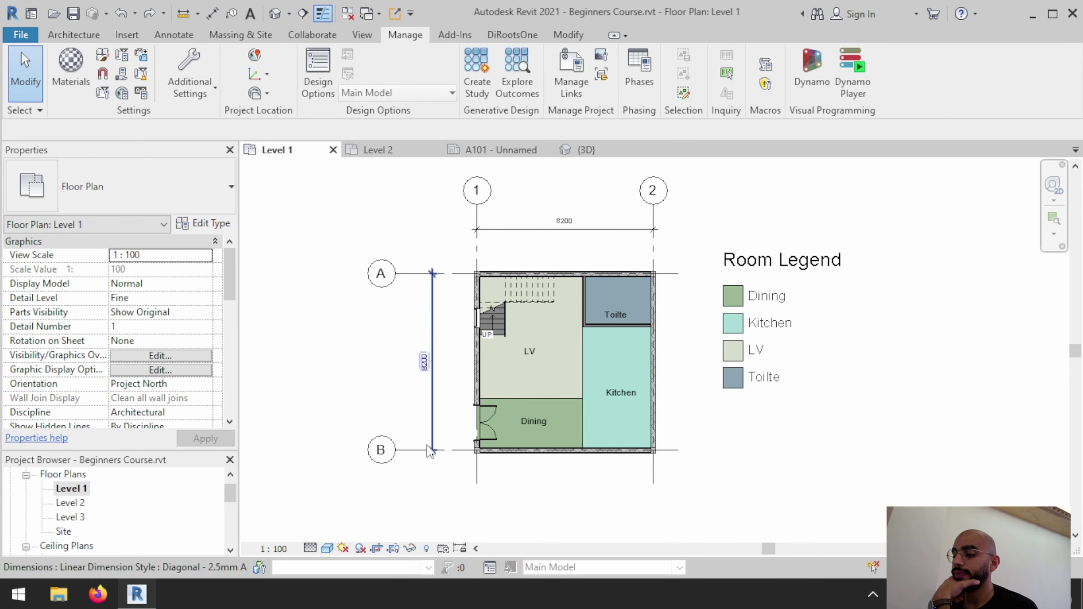
{"action": "left_click", "coordinate": [440, 430]}
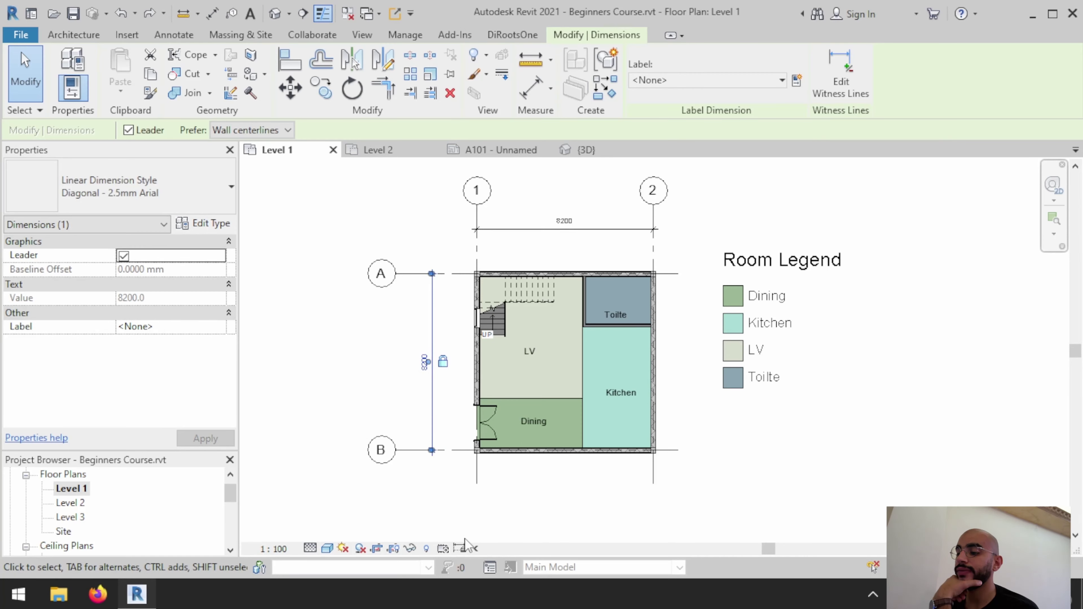
{"action": "left_click", "coordinate": [461, 549]}
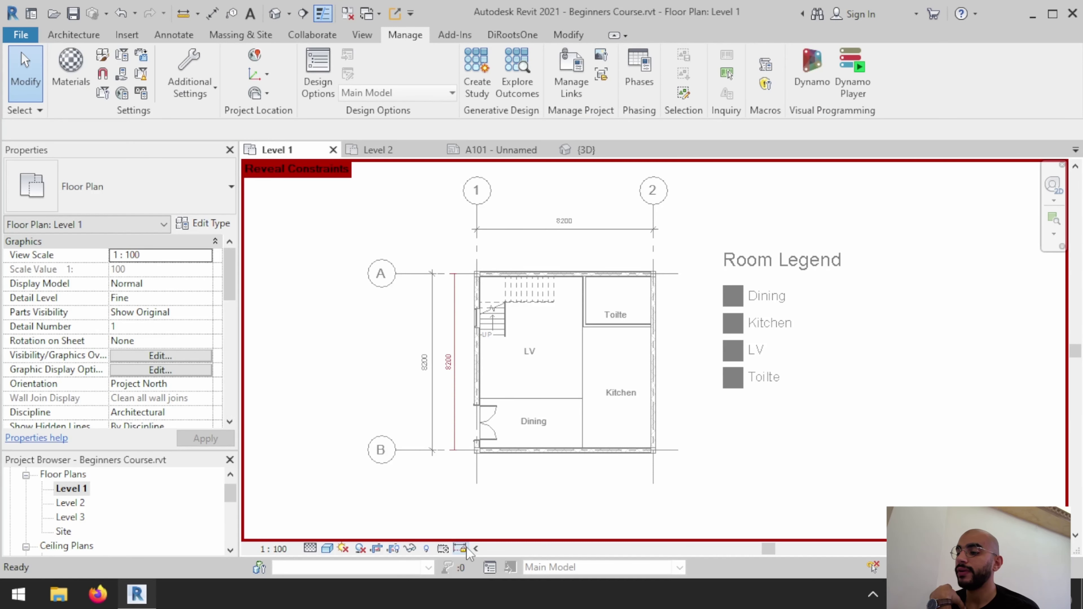
Step: Inspect the locked 8200 constraint between grids A and B, then close Reveal Constraints
{"action": "left_click", "coordinate": [460, 550]}
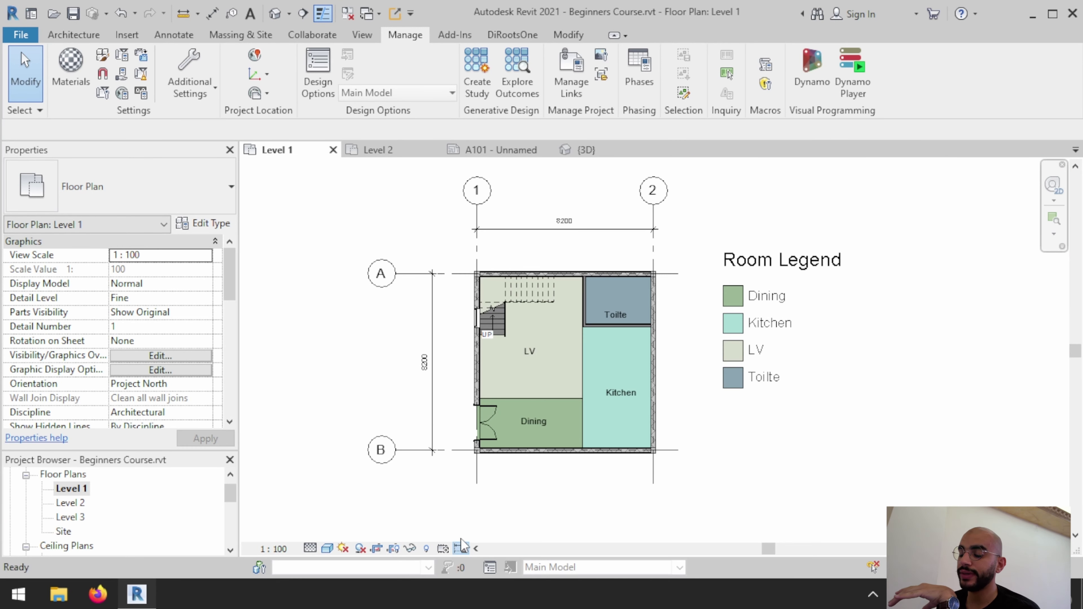
{"action": "left_click", "coordinate": [461, 548]}
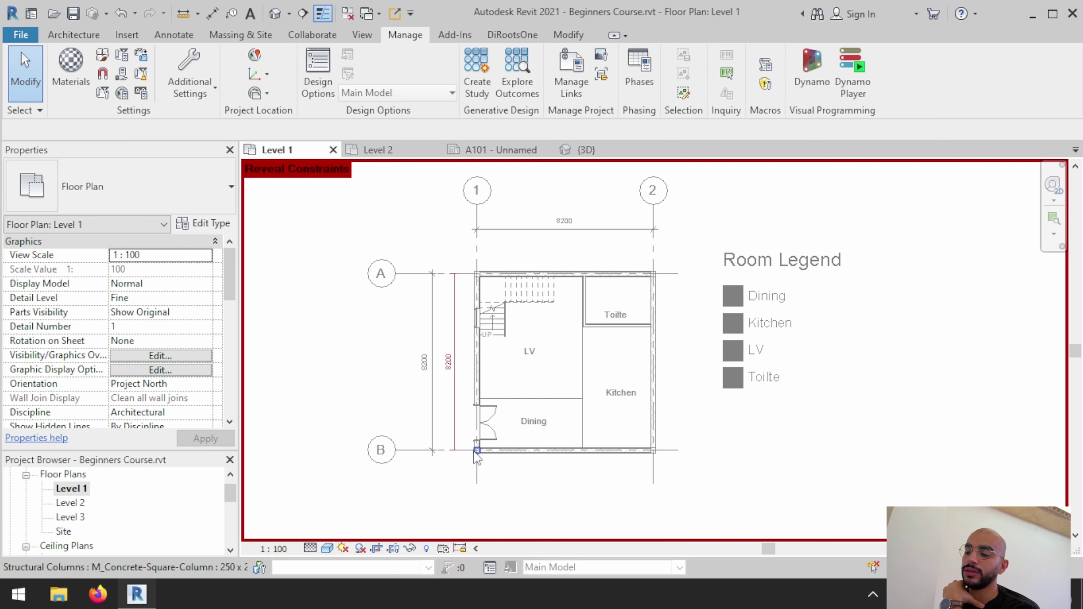
{"action": "left_click", "coordinate": [455, 384]}
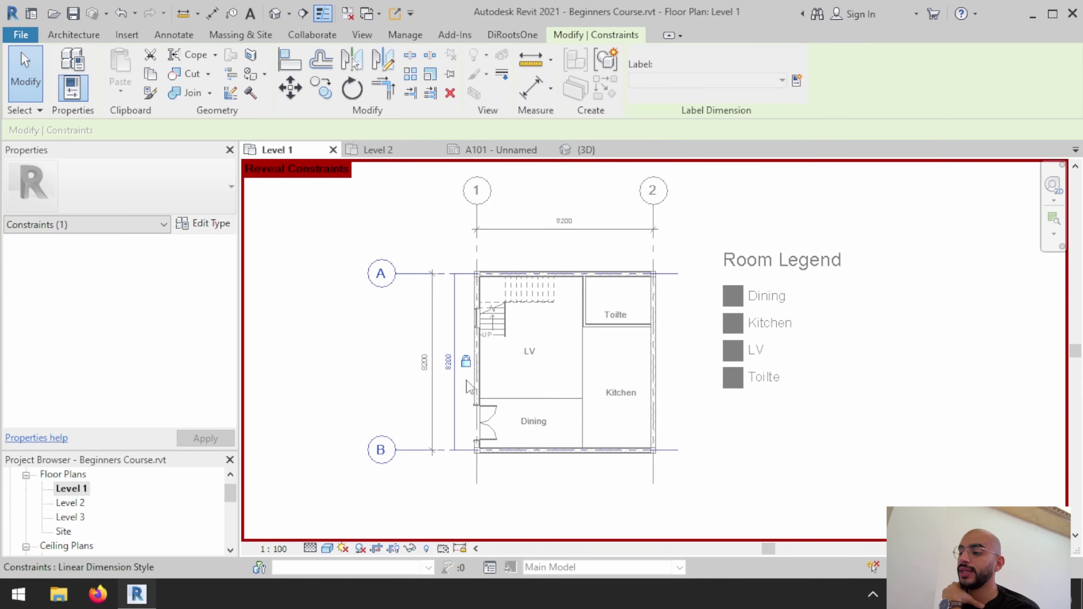
{"action": "left_click", "coordinate": [477, 508]}
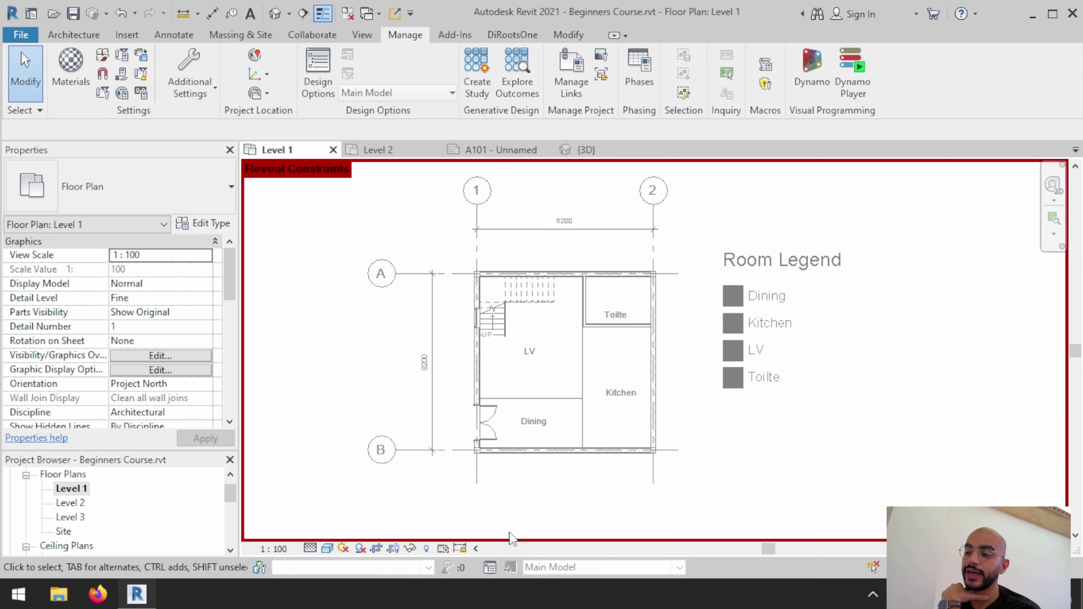
{"action": "left_click", "coordinate": [460, 548]}
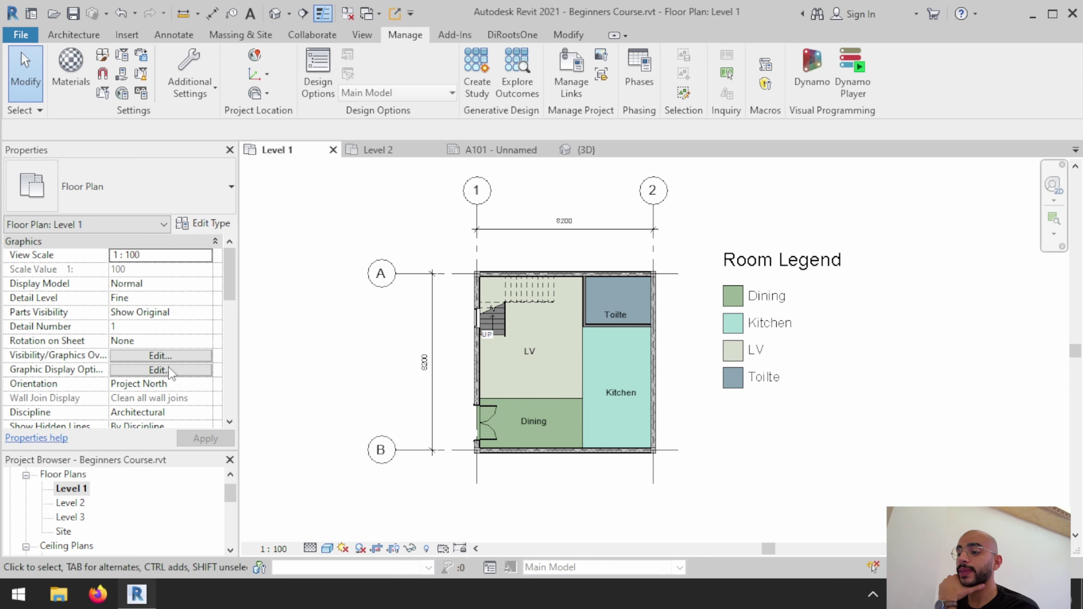
Step: Open the Level 2 floor plan, compare it with Level 1, and return to Level 2
{"action": "left_click", "coordinate": [378, 150]}
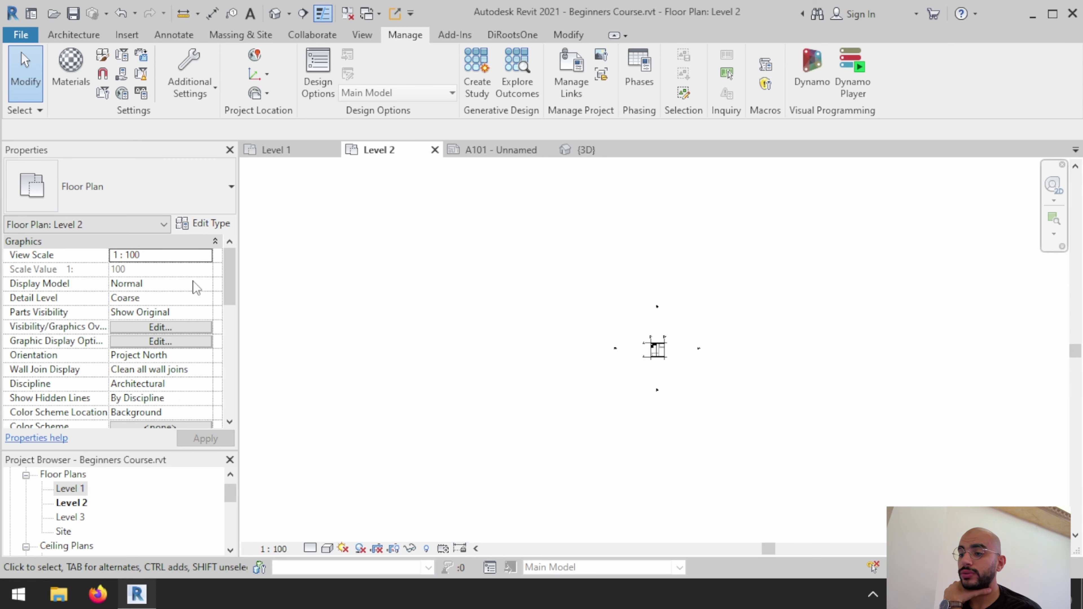
{"action": "scroll", "coordinate": [186, 338], "scroll_direction": "down", "scroll_amount": 2}
{"action": "scroll", "coordinate": [661, 352], "scroll_direction": "up", "scroll_amount": 2}
{"action": "scroll", "coordinate": [627, 309], "scroll_direction": "up", "scroll_amount": 4}
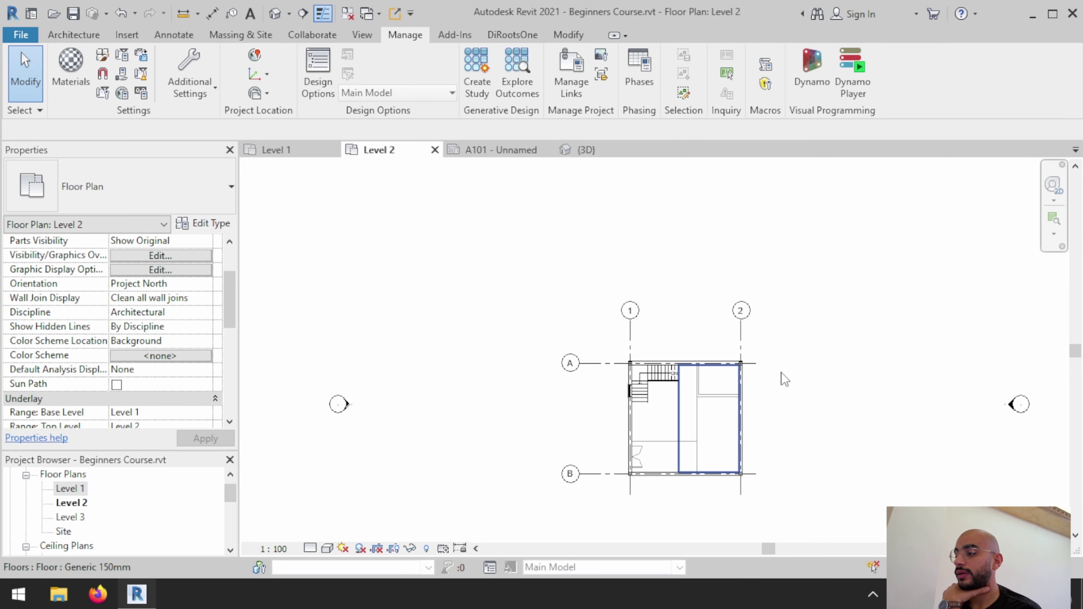
{"action": "scroll", "coordinate": [792, 387], "scroll_direction": "down", "scroll_amount": 3}
{"action": "scroll", "coordinate": [716, 380], "scroll_direction": "up", "scroll_amount": 4}
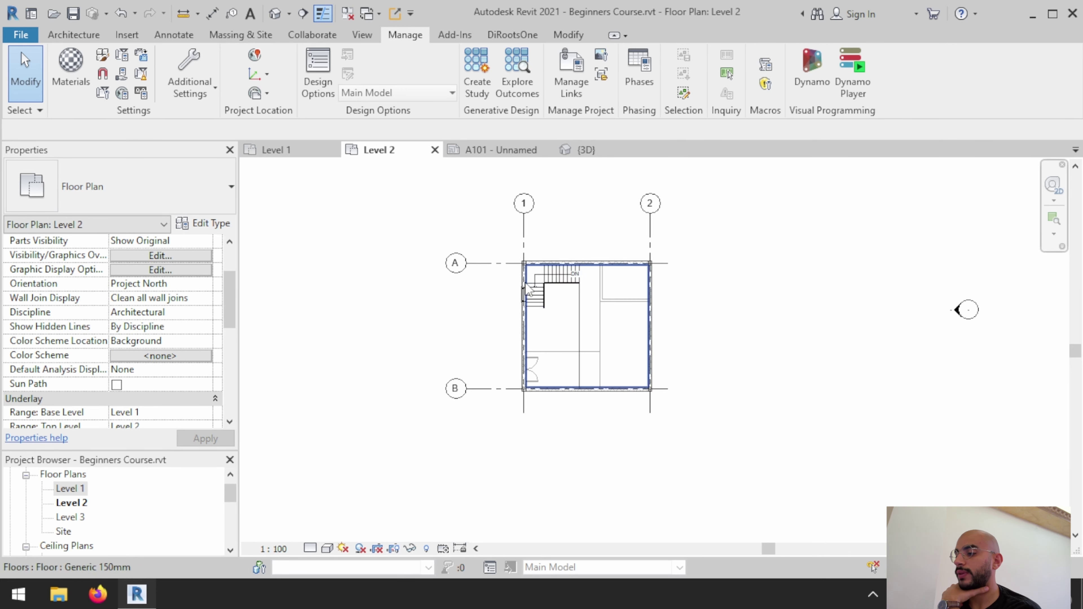
{"action": "scroll", "coordinate": [524, 298], "scroll_direction": "up", "scroll_amount": 2}
{"action": "scroll", "coordinate": [208, 331], "scroll_direction": "down", "scroll_amount": 3}
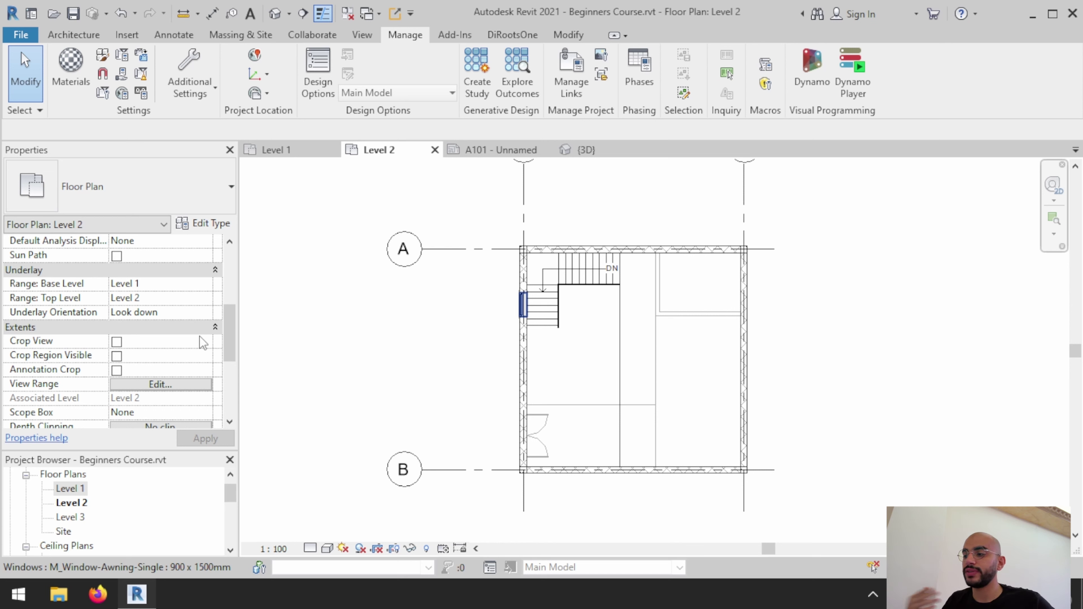
{"action": "left_click", "coordinate": [290, 150]}
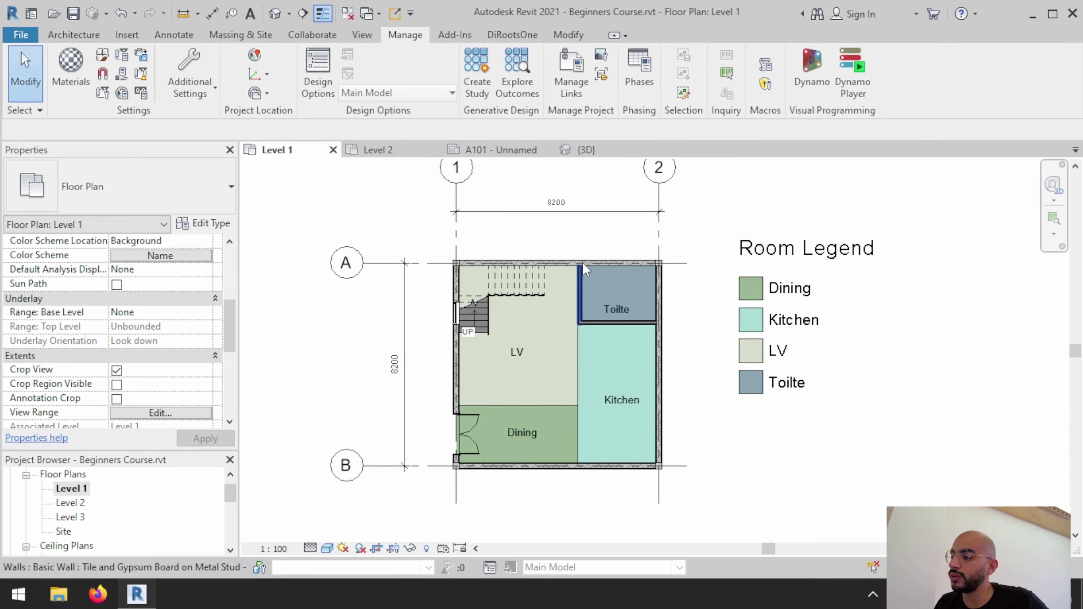
{"action": "left_click", "coordinate": [379, 150]}
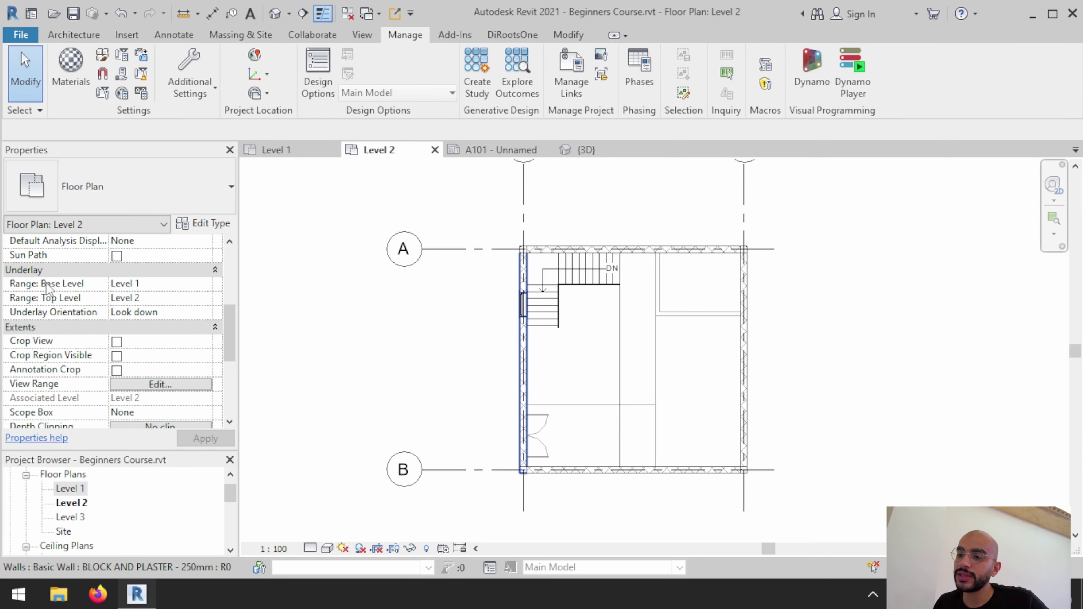
Step: Set Level 2's underlay base level to None, then to Level 1, and apply it
{"action": "left_click", "coordinate": [207, 284]}
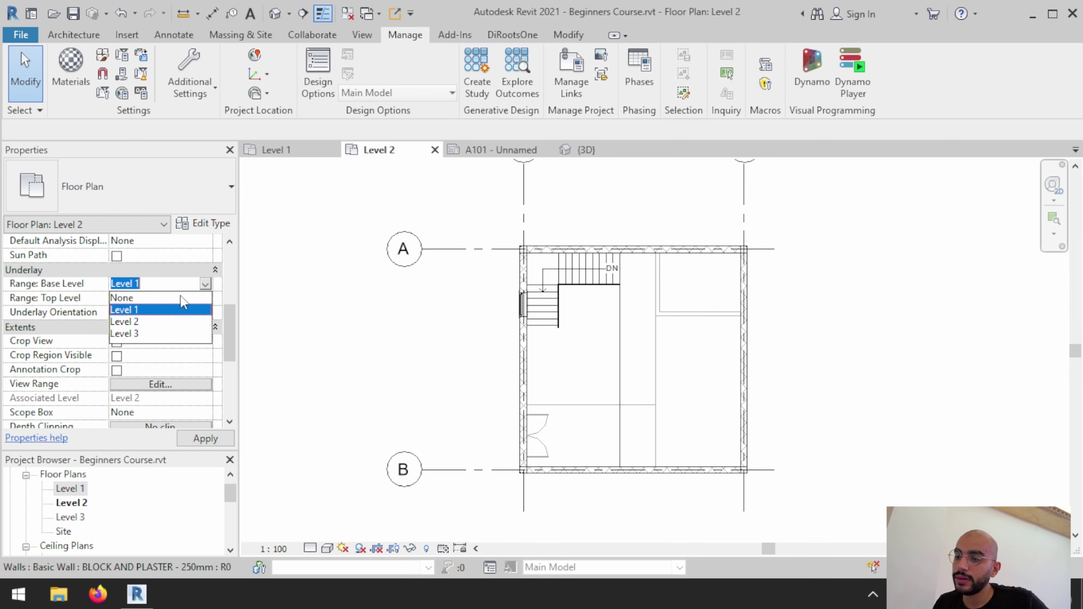
{"action": "left_click", "coordinate": [184, 298]}
{"action": "scroll", "coordinate": [599, 320], "scroll_direction": "up", "scroll_amount": 5}
{"action": "scroll", "coordinate": [665, 346], "scroll_direction": "down", "scroll_amount": 3}
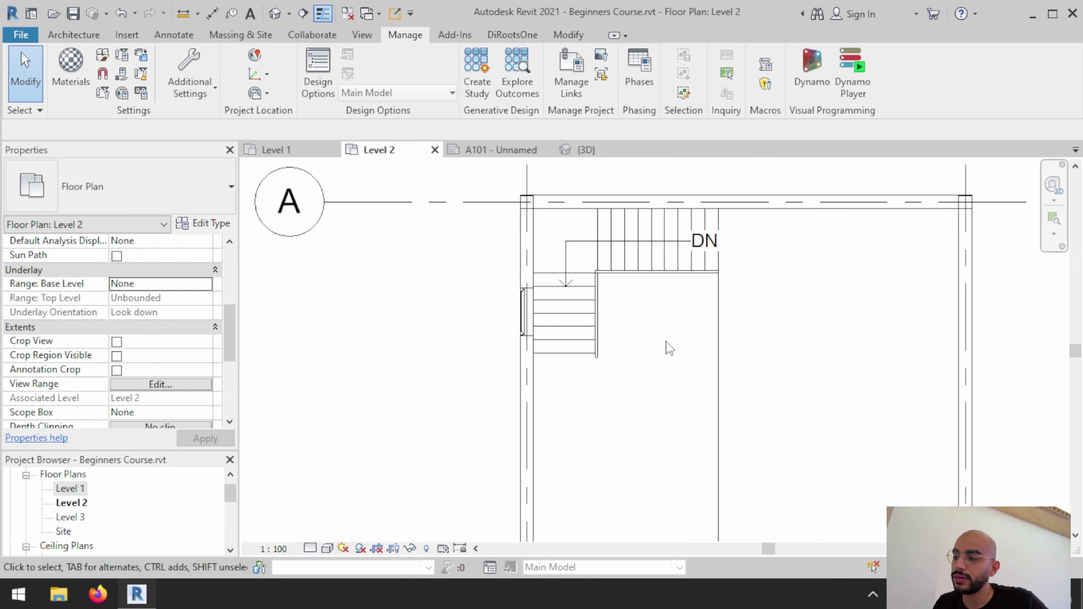
{"action": "scroll", "coordinate": [636, 339], "scroll_direction": "down", "scroll_amount": 2}
{"action": "scroll", "coordinate": [781, 375], "scroll_direction": "down", "scroll_amount": 2}
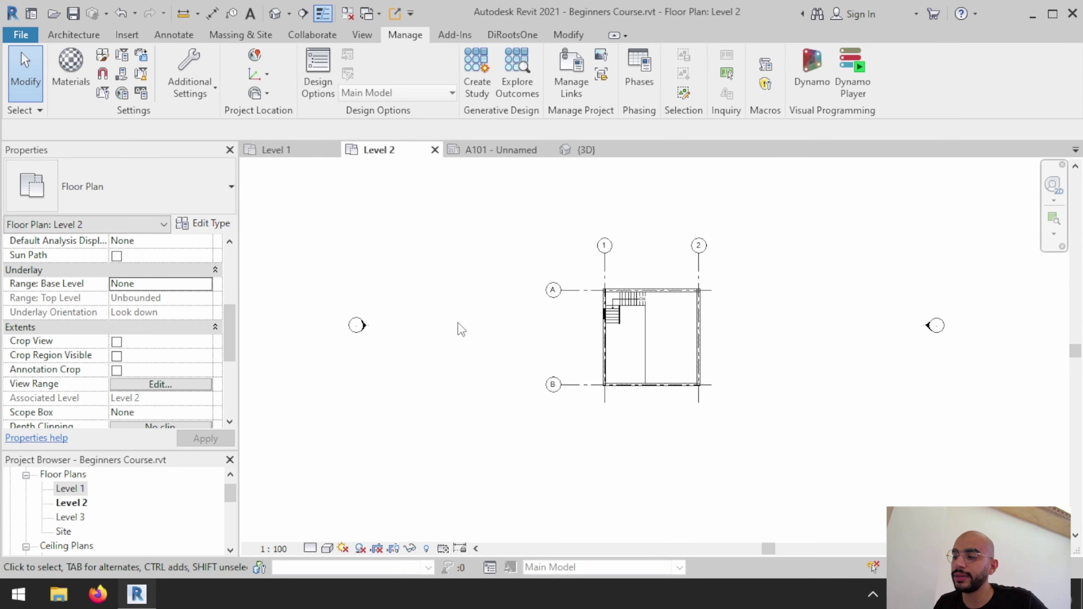
{"action": "scroll", "coordinate": [700, 324], "scroll_direction": "up", "scroll_amount": 2}
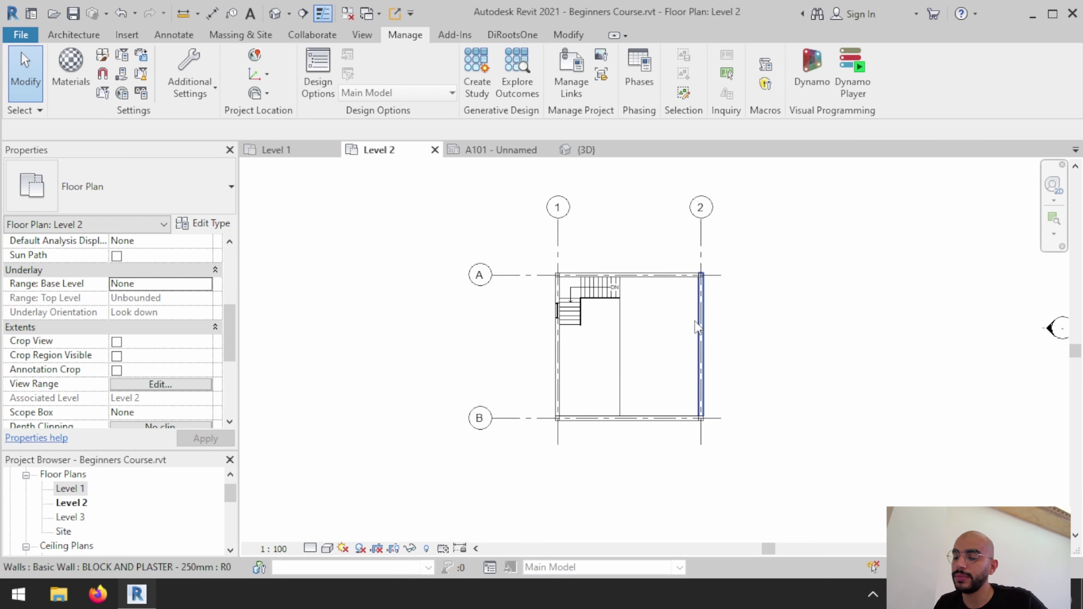
{"action": "left_click", "coordinate": [206, 284]}
{"action": "left_click", "coordinate": [176, 308]}
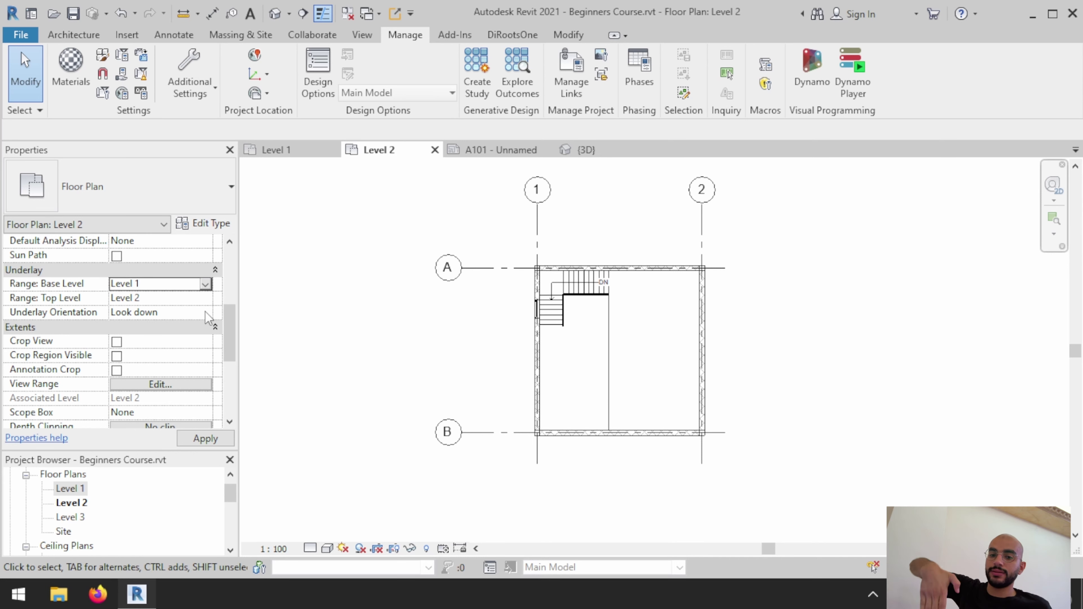
{"action": "key", "text": "Return"}
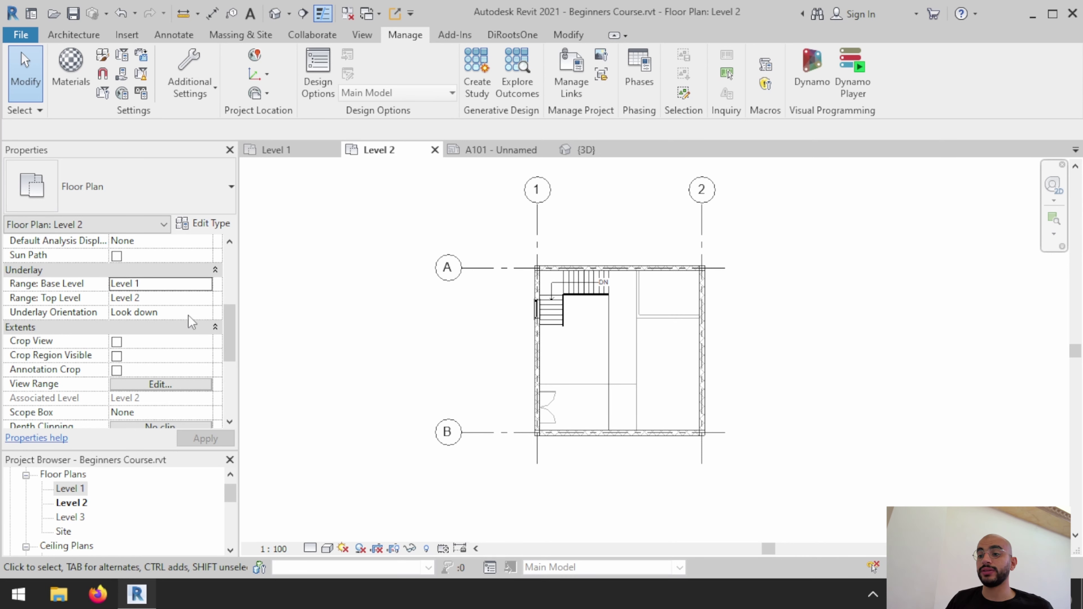
Step: Switch underlay orientation to Look up and back to Look down, reset base level to None, then open View Range
{"action": "left_click", "coordinate": [200, 312]}
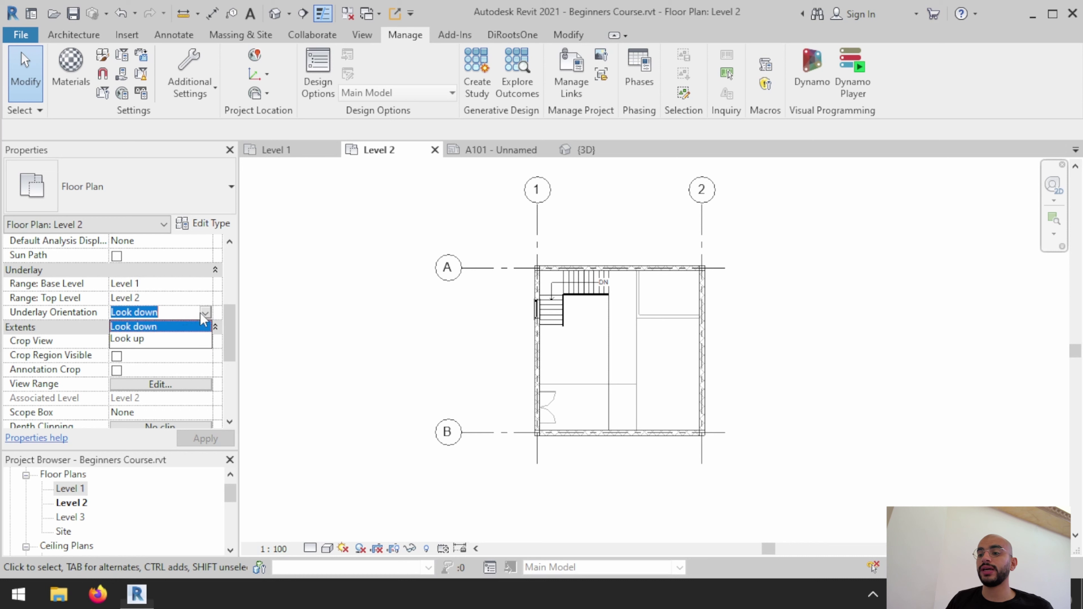
{"action": "left_click", "coordinate": [183, 339]}
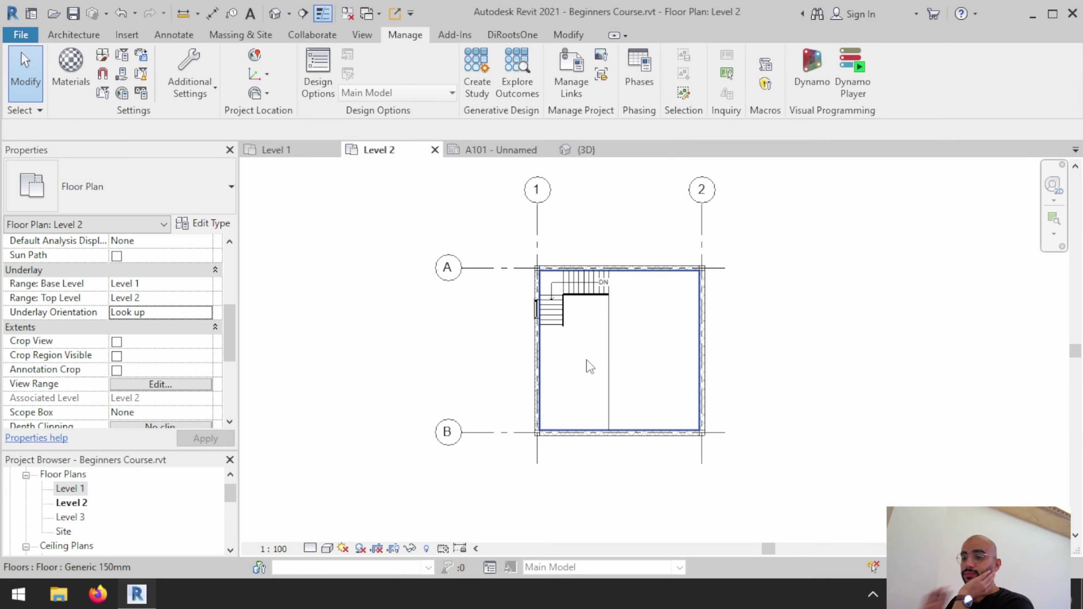
{"action": "left_click", "coordinate": [205, 313]}
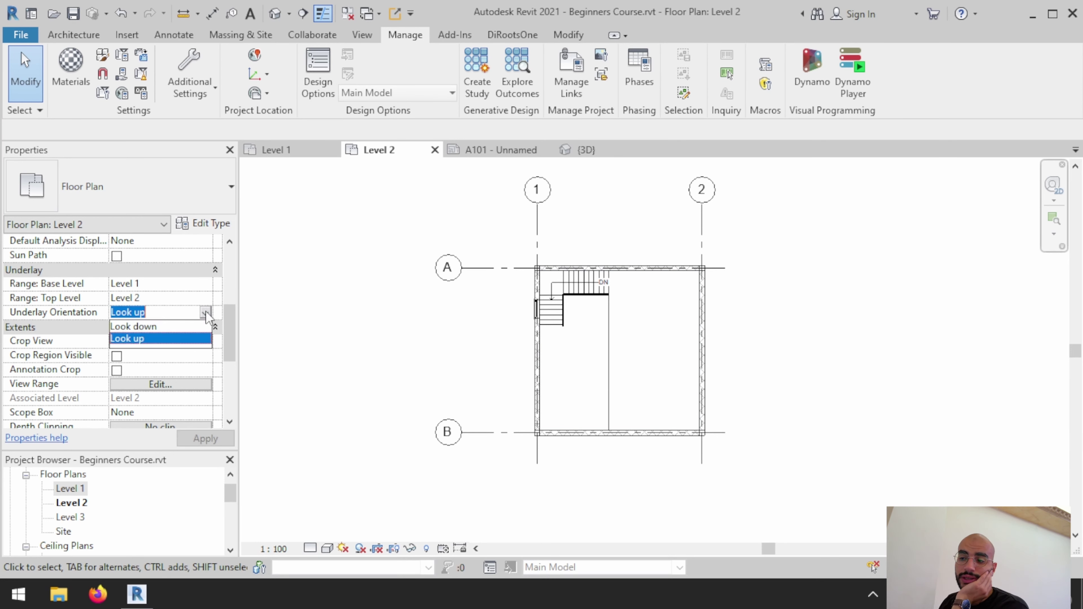
{"action": "left_click", "coordinate": [196, 327]}
{"action": "left_click", "coordinate": [201, 283]}
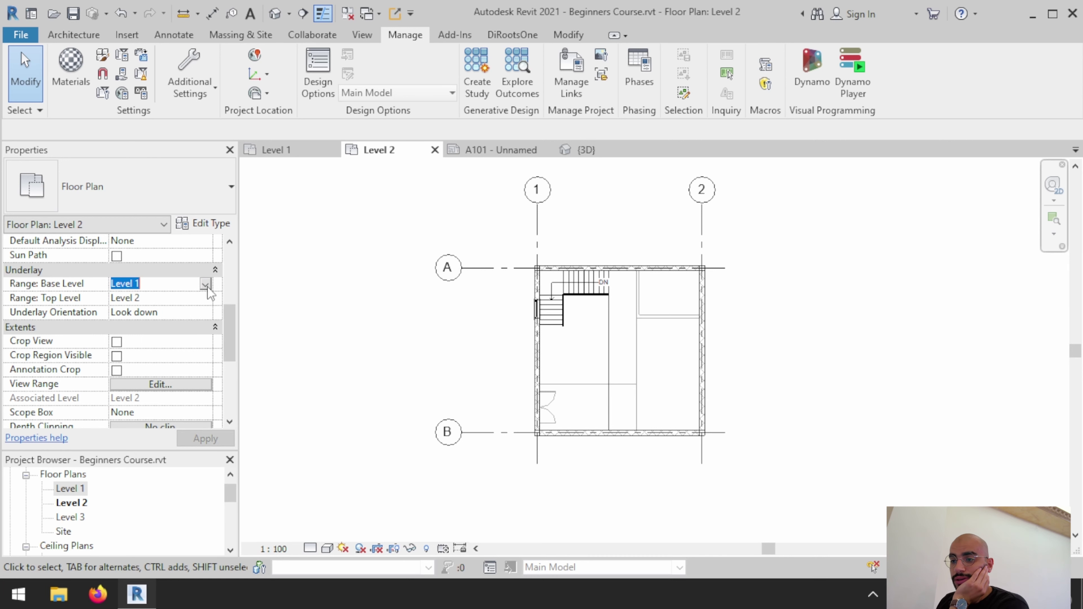
{"action": "left_click", "coordinate": [195, 299]}
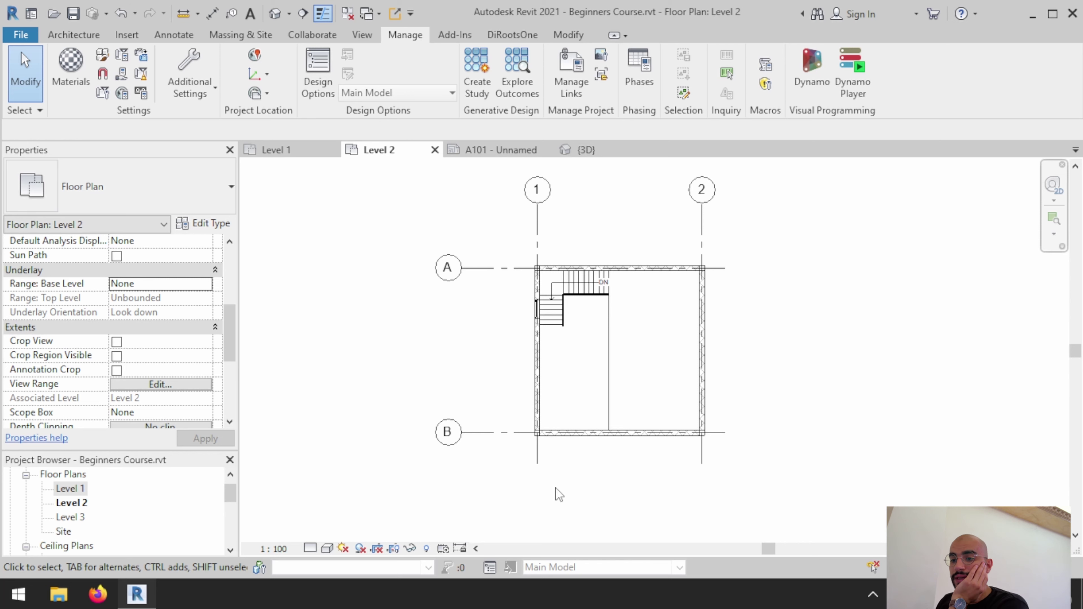
{"action": "left_click", "coordinate": [193, 388]}
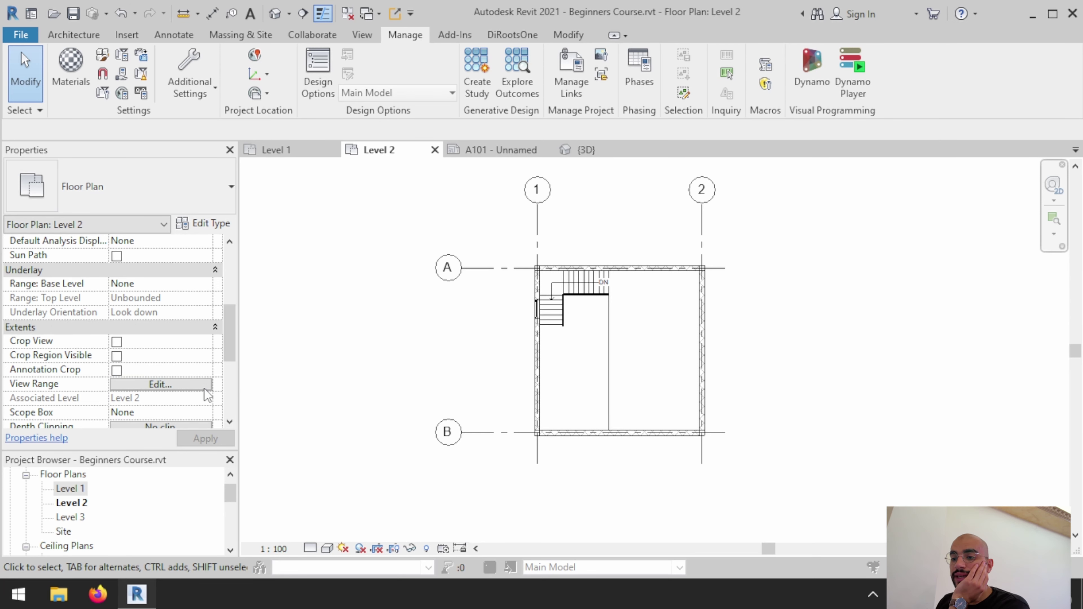
Step: Expand the View Range sample diagram with << Show and review the View Depth level options
{"action": "left_click_drag", "start_coordinate": [308, 112], "coordinate": [792, 167]}
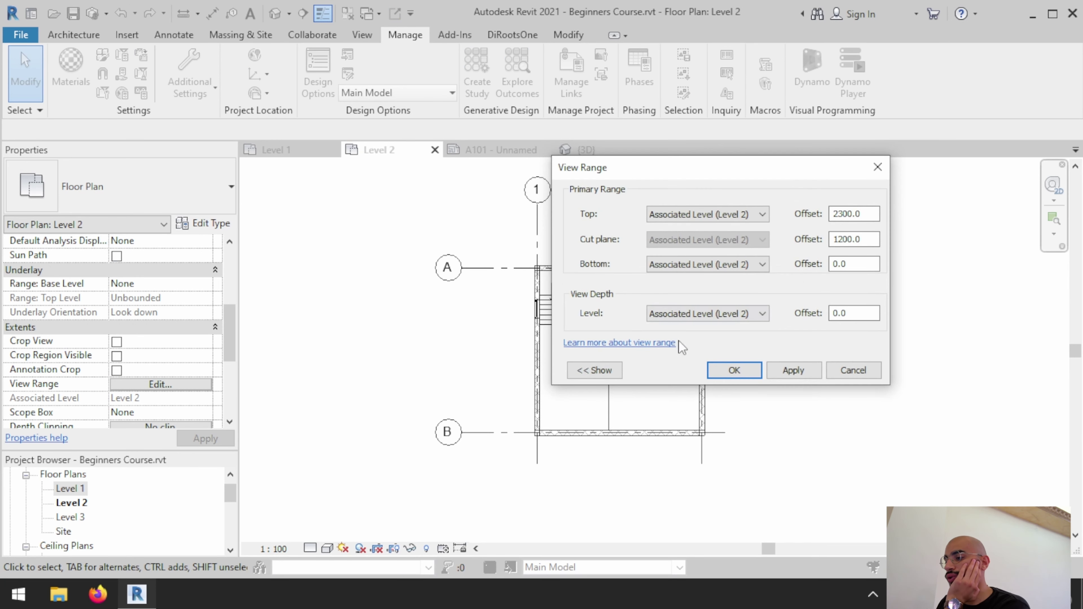
{"action": "left_click", "coordinate": [606, 367]}
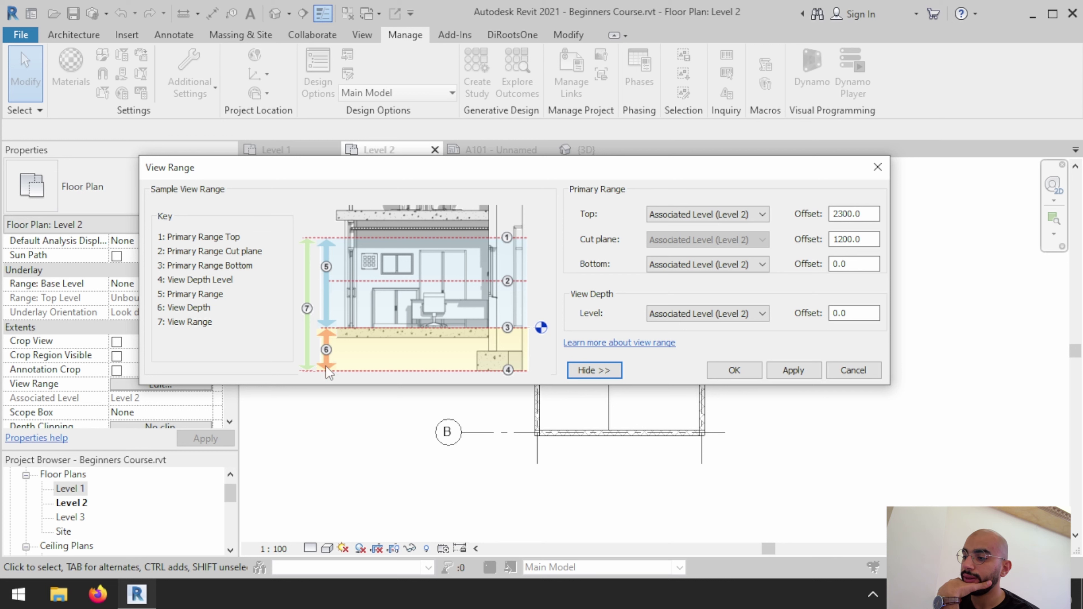
{"action": "left_click", "coordinate": [749, 314]}
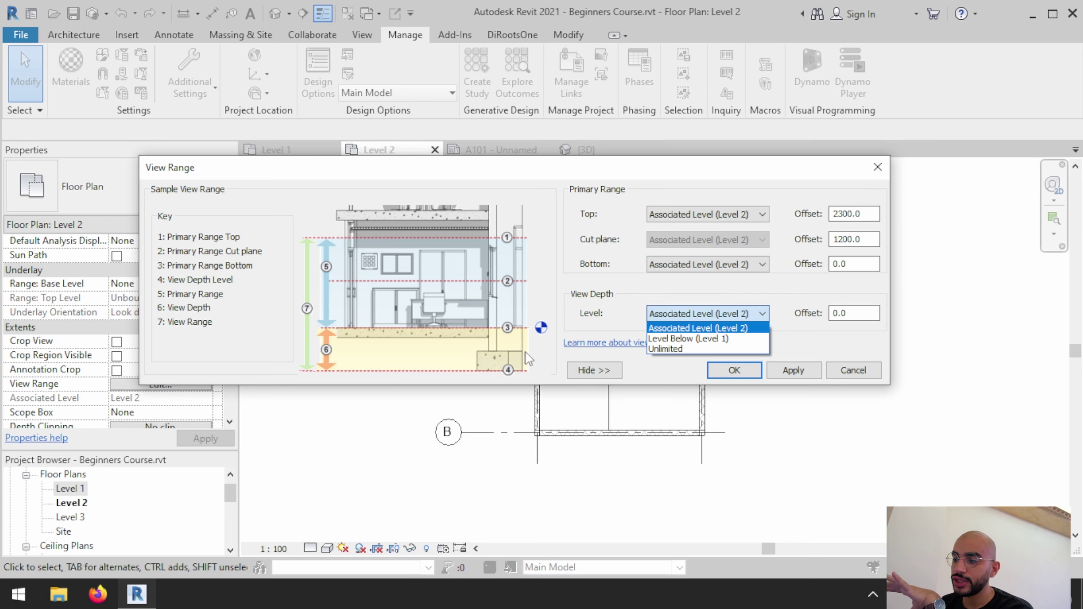
{"action": "left_click", "coordinate": [602, 370]}
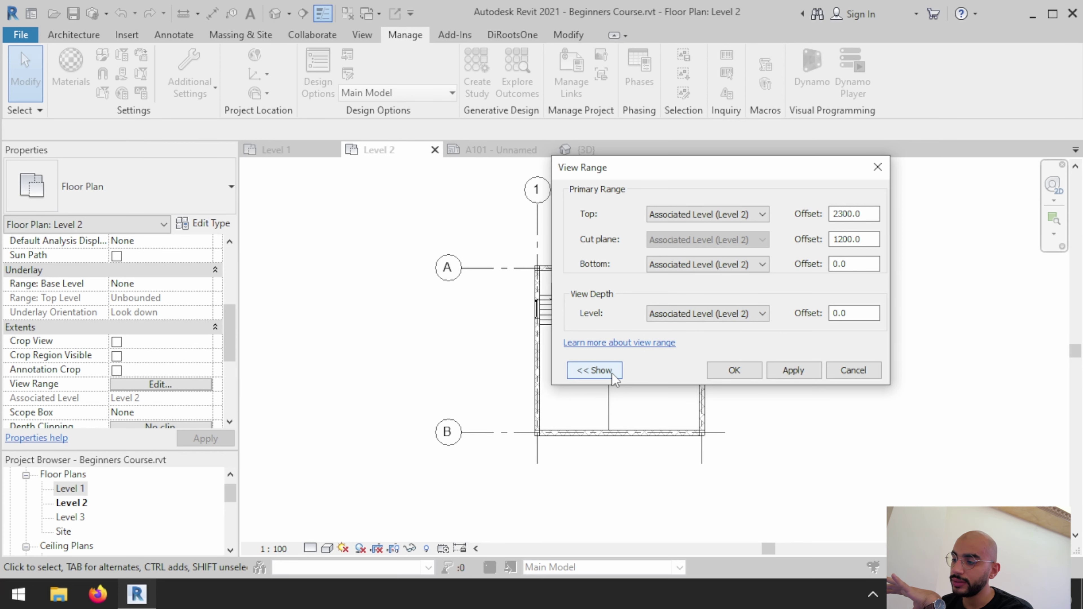
{"action": "left_click", "coordinate": [604, 370]}
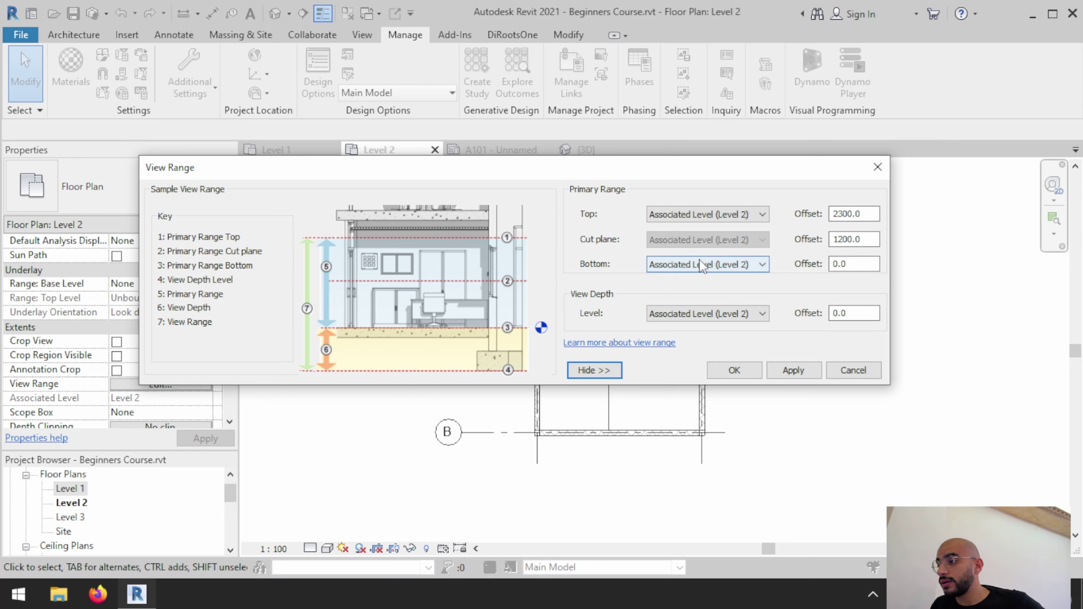
Step: Try Bottom at Level 1 and View Depth Unlimited, dismissing the error and applying
{"action": "left_click", "coordinate": [742, 273]}
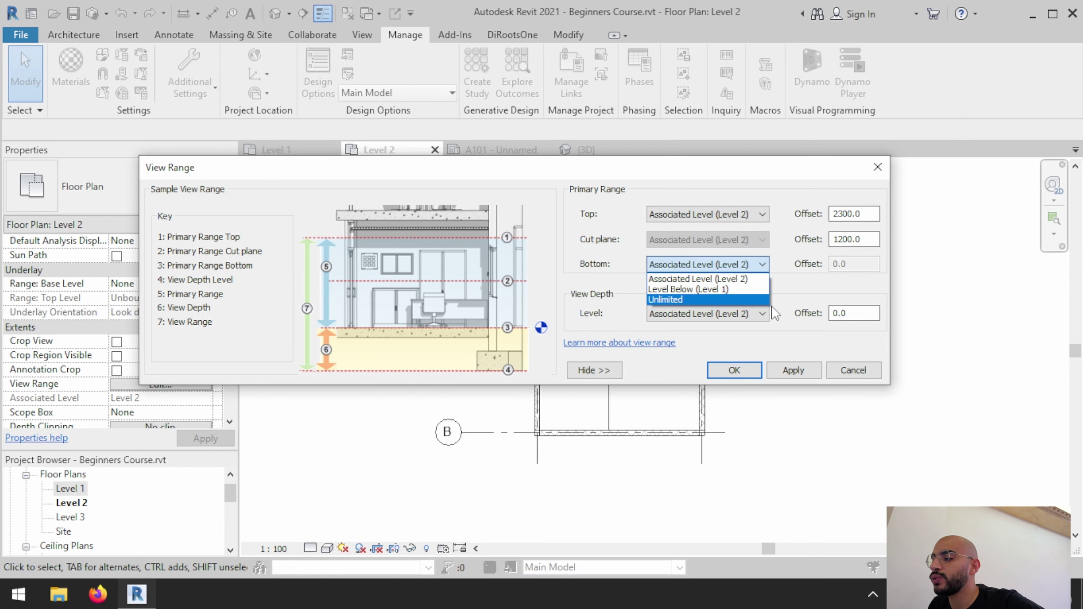
{"action": "left_click", "coordinate": [627, 324]}
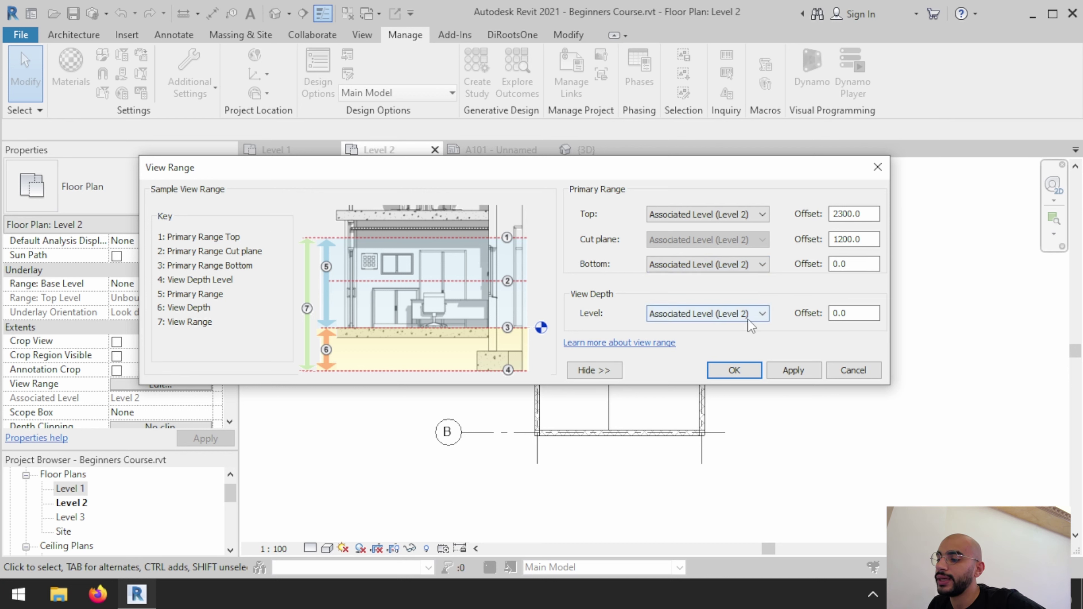
{"action": "left_click", "coordinate": [728, 266]}
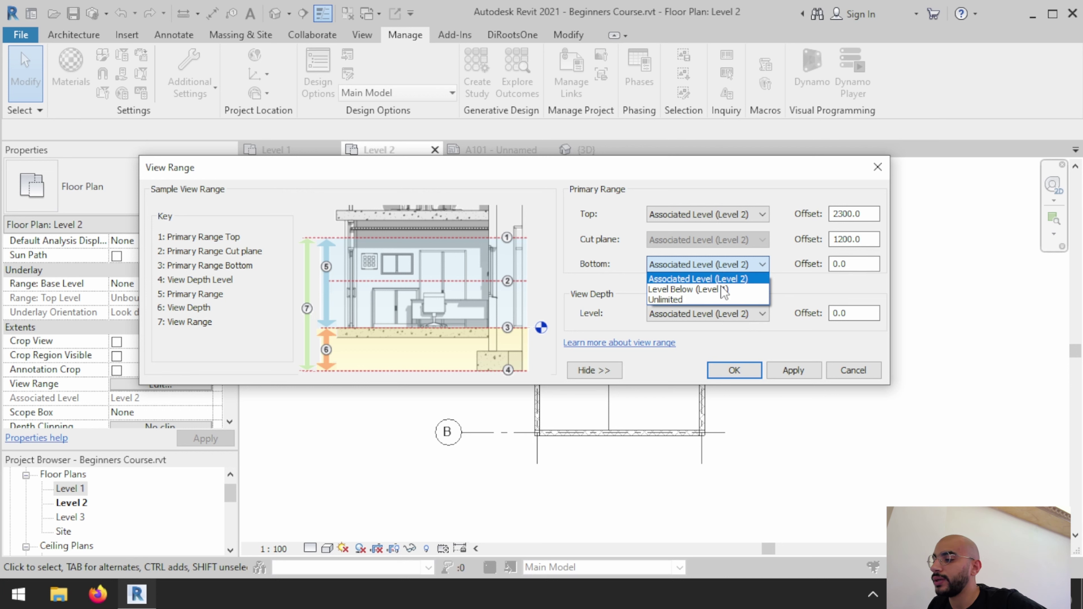
{"action": "left_click", "coordinate": [728, 298]}
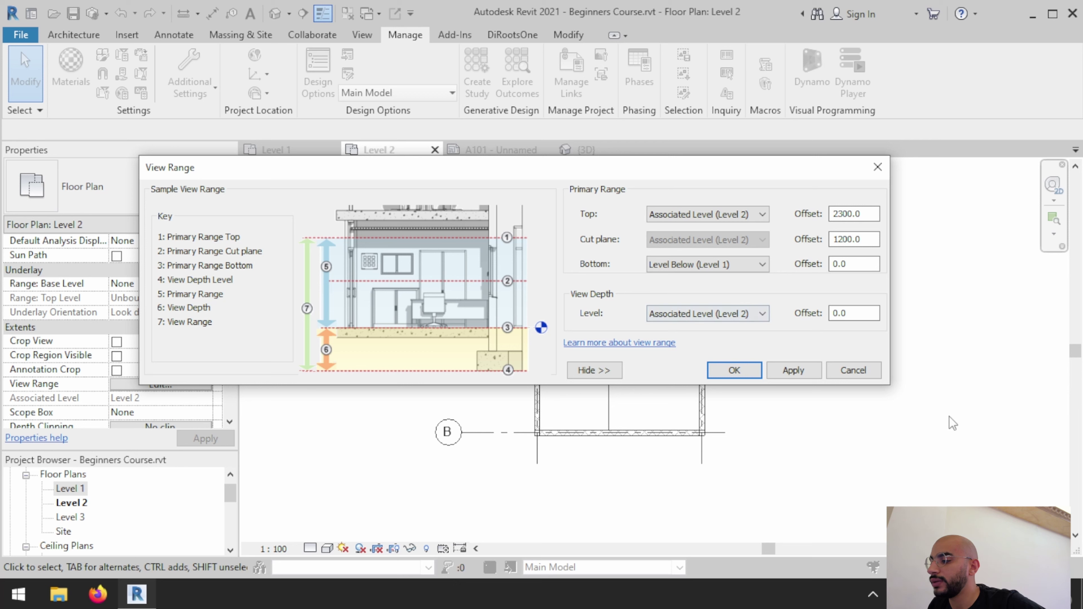
{"action": "left_click", "coordinate": [792, 370]}
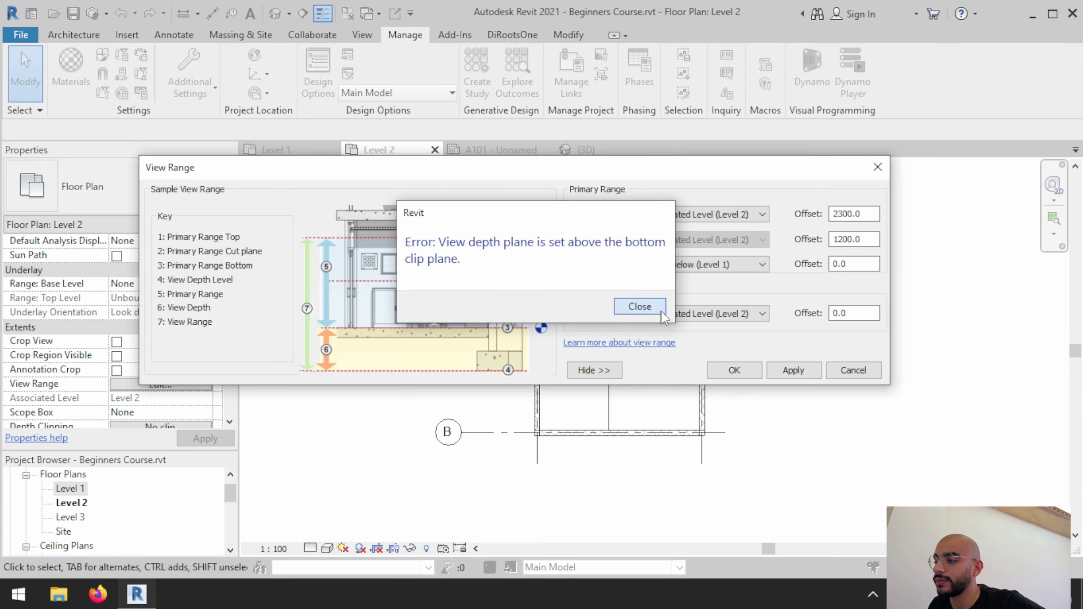
{"action": "left_click", "coordinate": [640, 306]}
{"action": "left_click", "coordinate": [744, 264]}
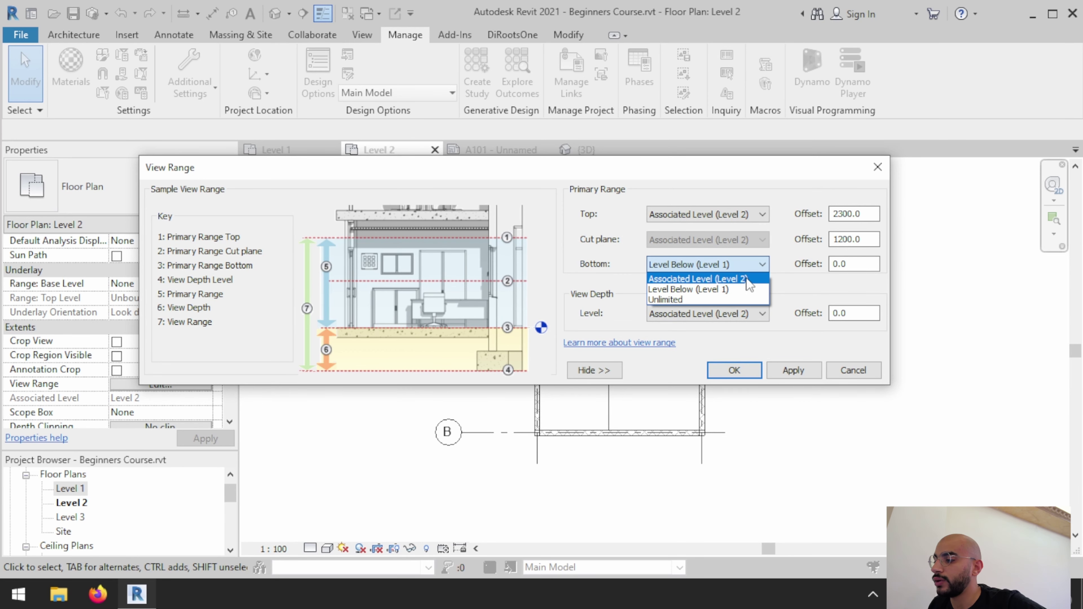
{"action": "left_click", "coordinate": [742, 313]}
{"action": "left_click", "coordinate": [742, 349]}
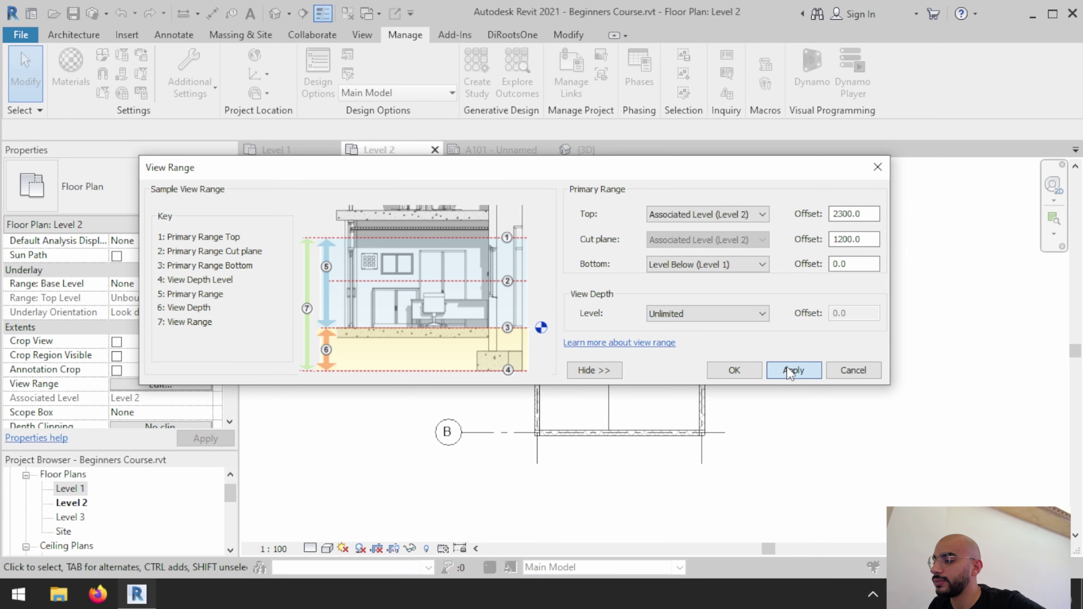
{"action": "left_click", "coordinate": [790, 371]}
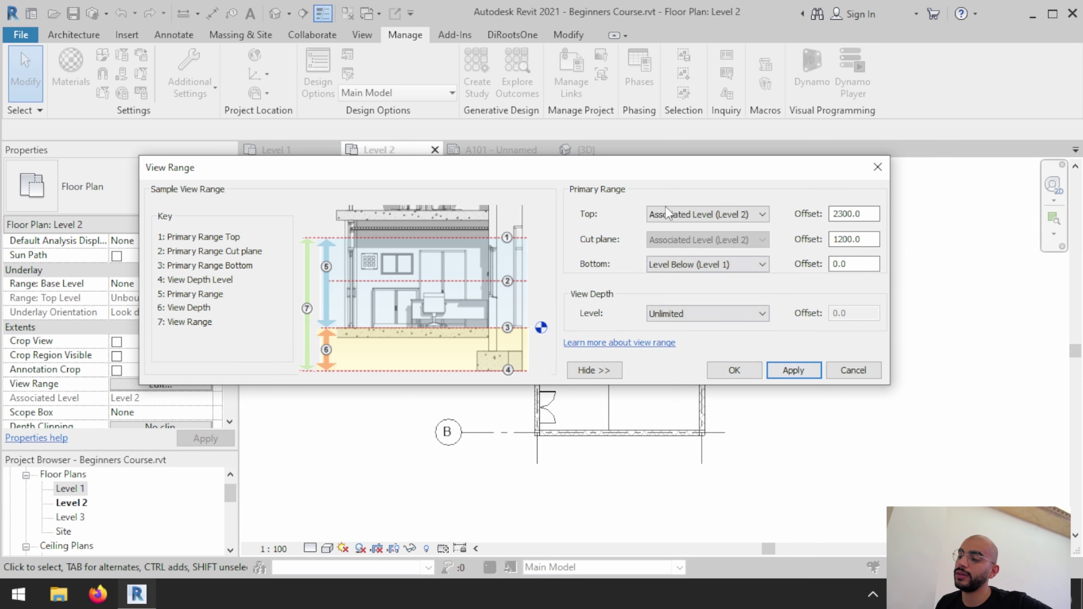
Step: Return Bottom and View Depth to Level 2, apply, and close the View Range dialog
{"action": "left_click_drag", "start_coordinate": [680, 167], "coordinate": [689, 56]}
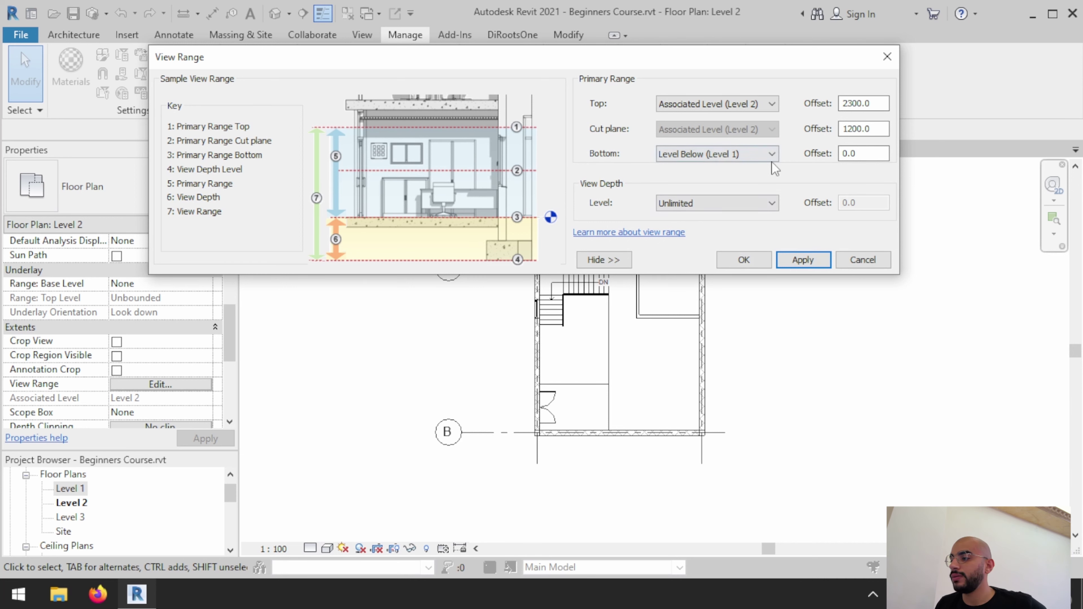
{"action": "left_click", "coordinate": [760, 154]}
{"action": "left_click", "coordinate": [764, 165]}
{"action": "left_click", "coordinate": [749, 207]}
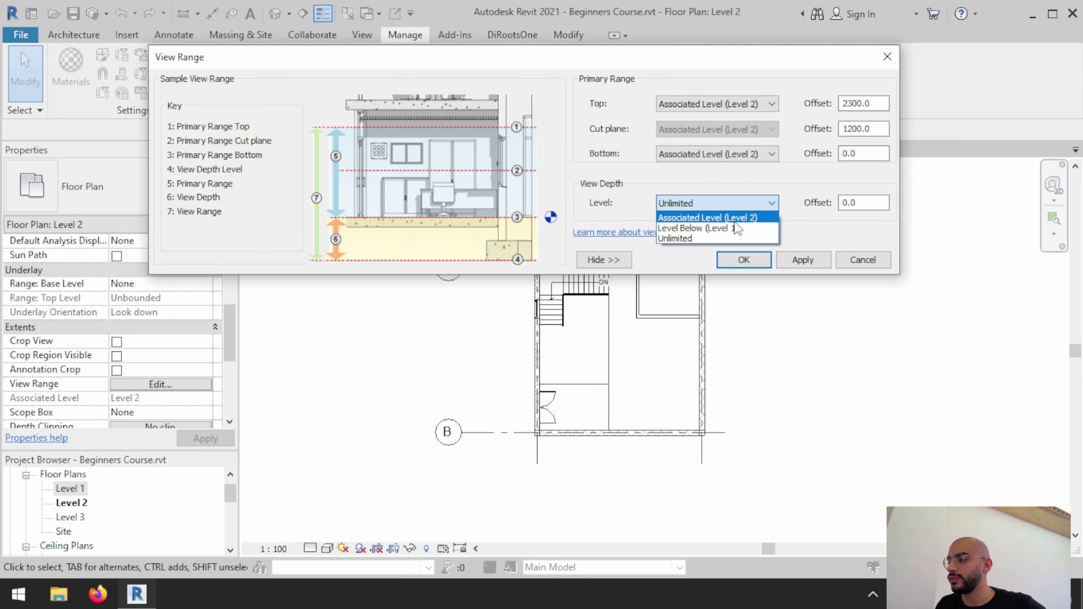
{"action": "left_click", "coordinate": [734, 213]}
{"action": "left_click", "coordinate": [817, 261]}
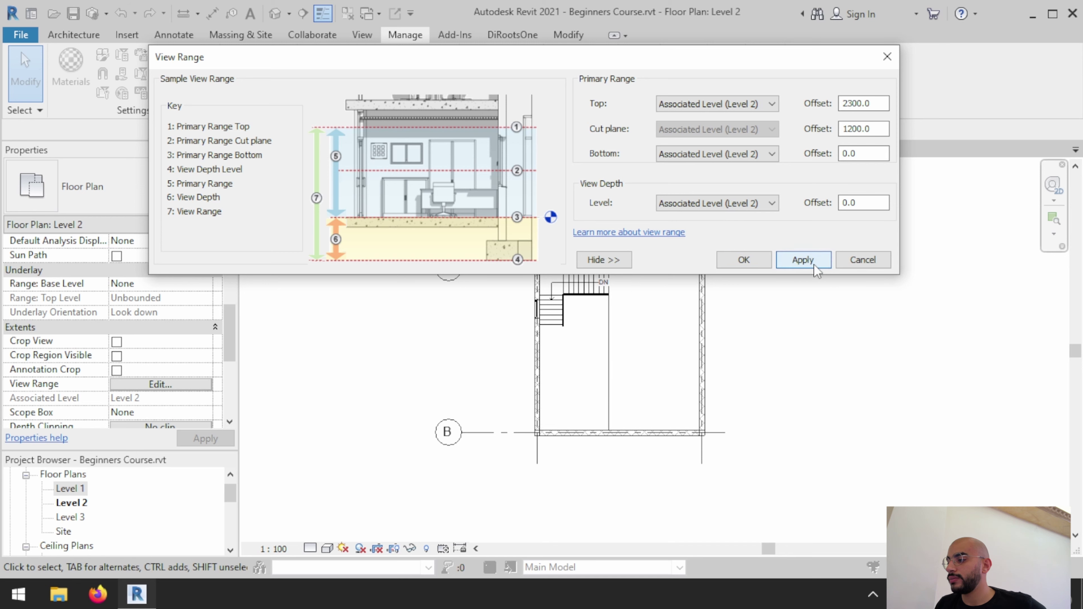
{"action": "left_click", "coordinate": [757, 258]}
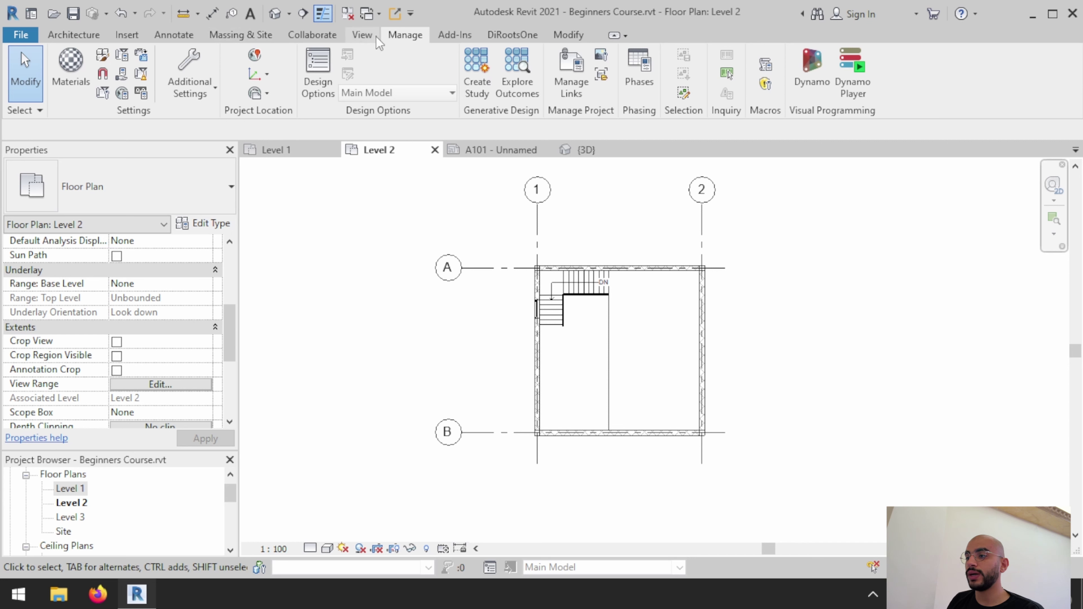
Step: Start Load Family from the Insert tab and open the English family library folder
{"action": "left_click", "coordinate": [128, 37]}
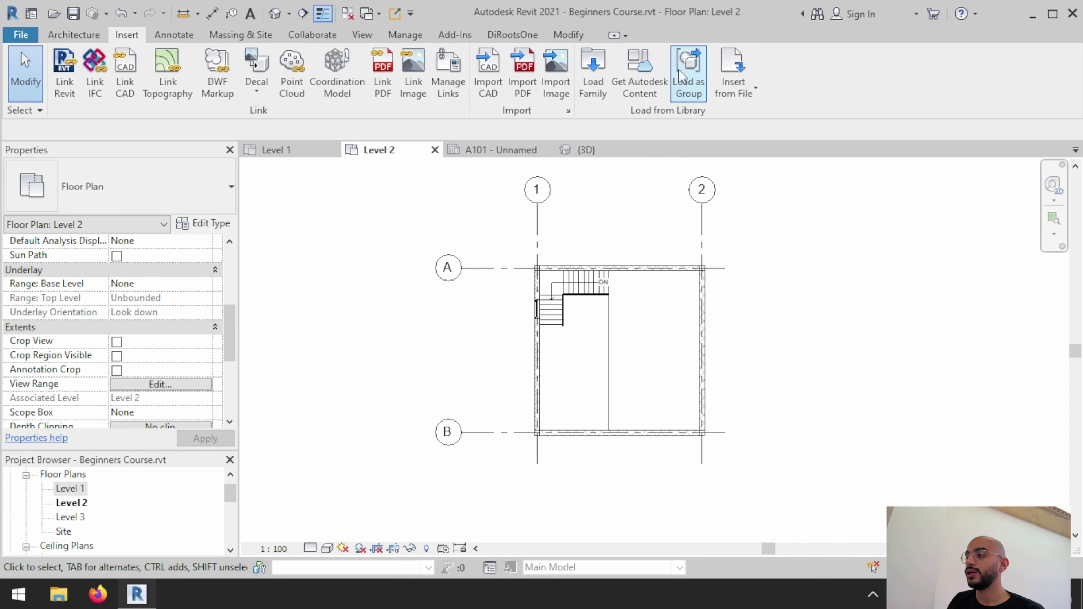
{"action": "left_click", "coordinate": [591, 90]}
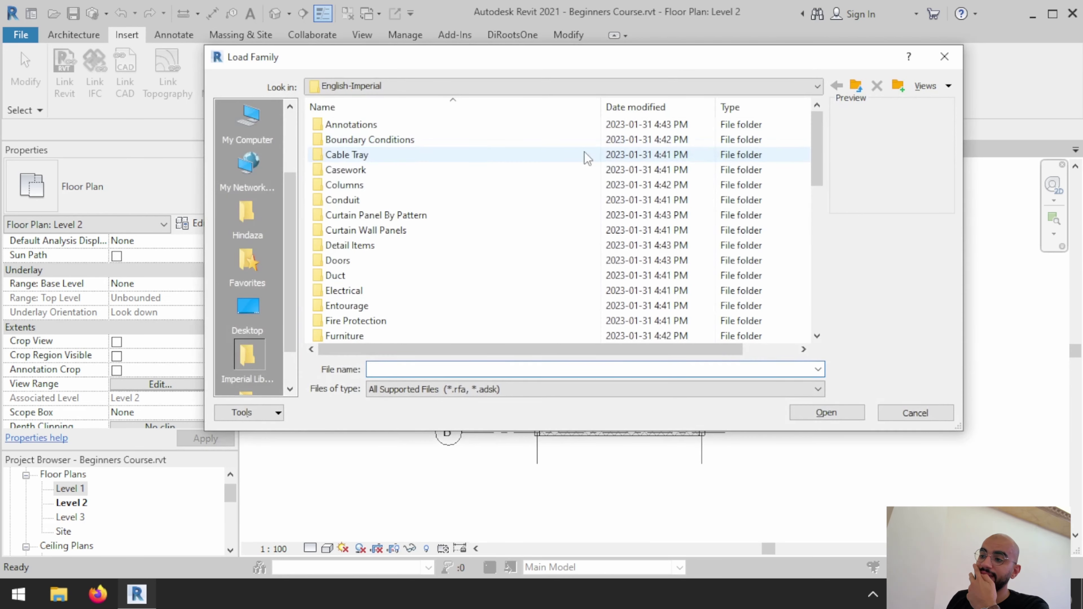
{"action": "left_click", "coordinate": [856, 85]}
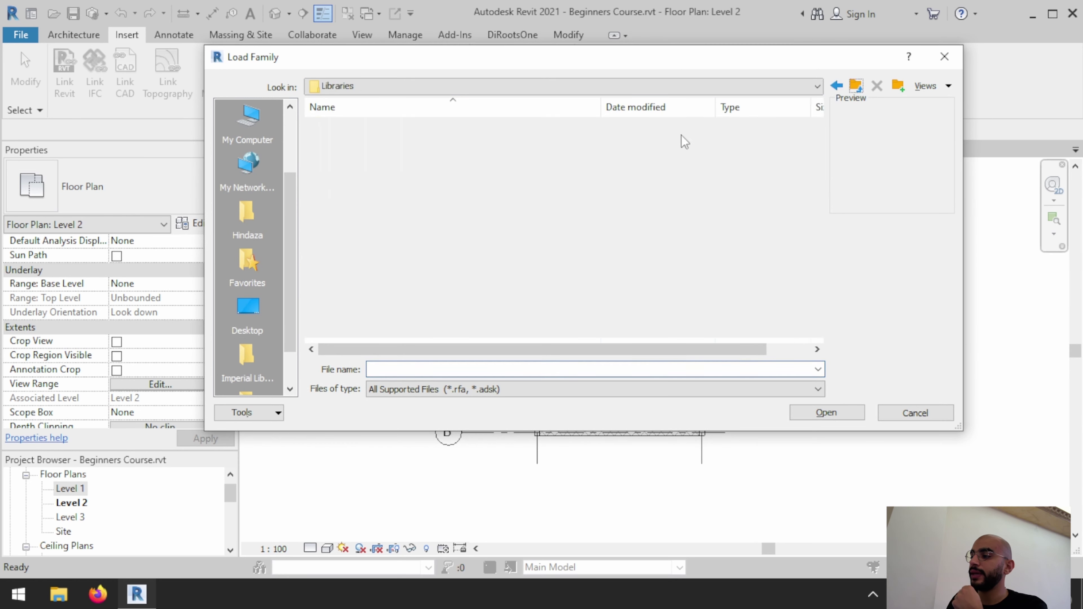
{"action": "double_click", "coordinate": [361, 156]}
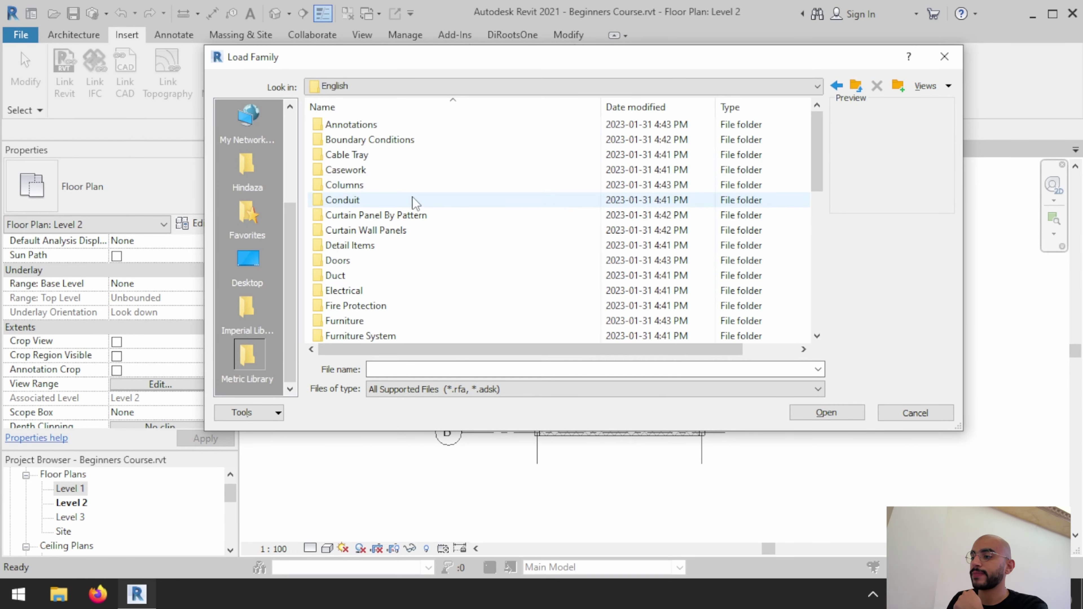
{"action": "scroll", "coordinate": [396, 201], "scroll_direction": "down", "scroll_amount": 2}
{"action": "scroll", "coordinate": [354, 227], "scroll_direction": "down", "scroll_amount": 1}
{"action": "scroll", "coordinate": [367, 193], "scroll_direction": "down", "scroll_amount": 1}
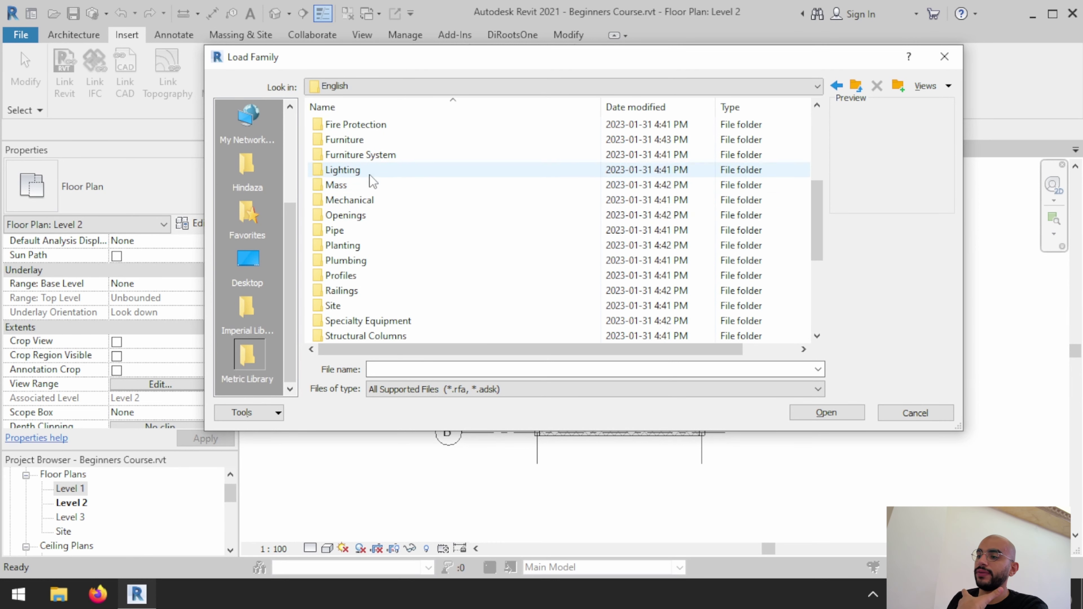
Step: Browse Furniture > Seating, preview the chairs, and load M_Sofa-Corbu.rfa
{"action": "double_click", "coordinate": [363, 140]}
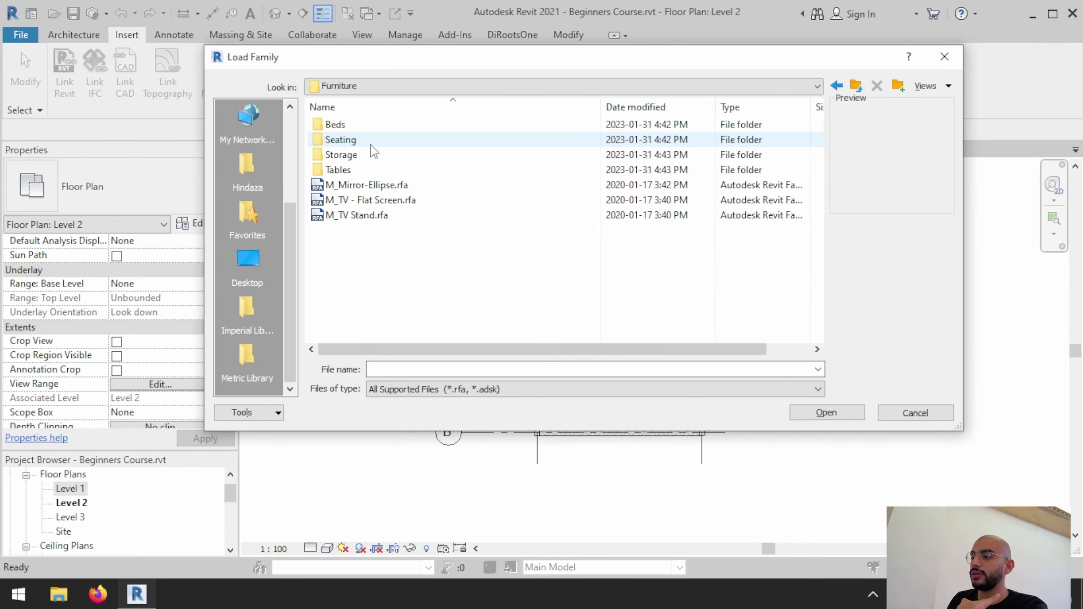
{"action": "double_click", "coordinate": [366, 140]}
{"action": "left_click", "coordinate": [411, 140]}
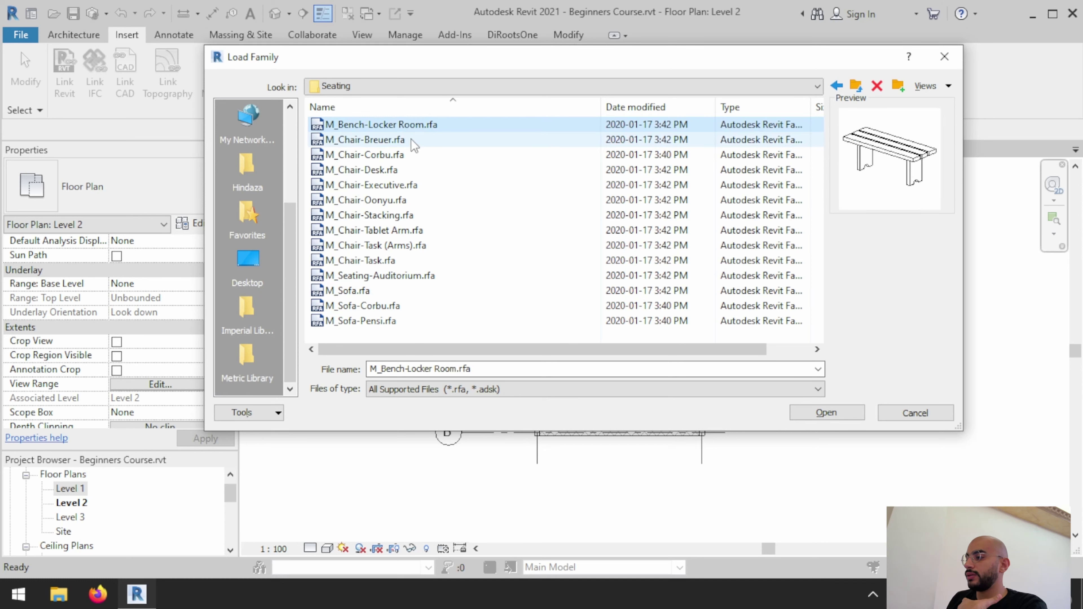
{"action": "left_click", "coordinate": [412, 158]}
{"action": "left_click", "coordinate": [411, 187]}
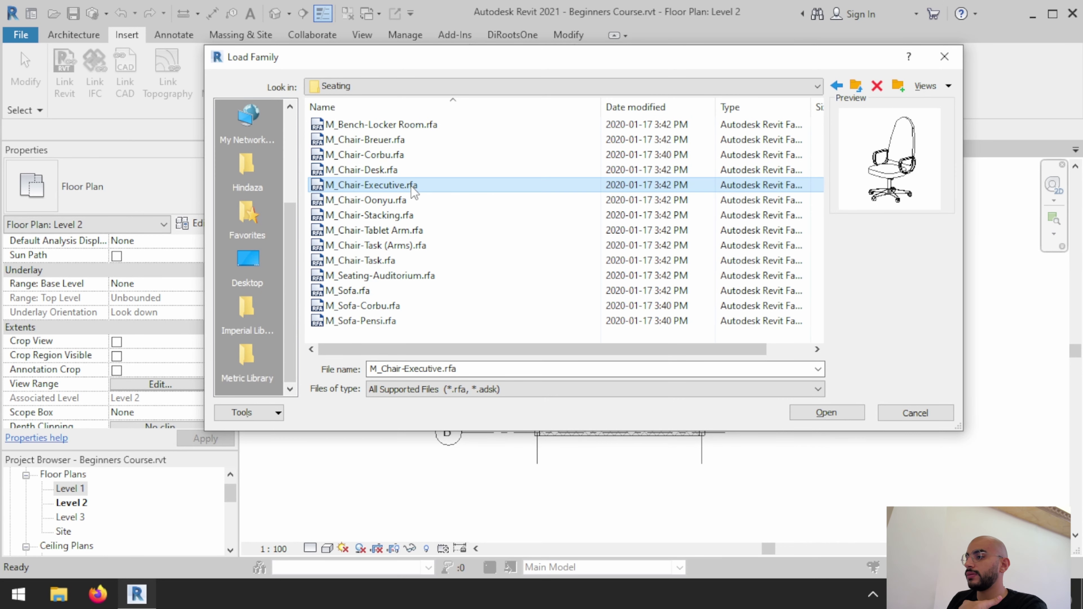
{"action": "key", "text": "Down"}
{"action": "key", "text": "Down"}
{"action": "key", "text": "Down"}
{"action": "key", "text": "Down"}
{"action": "key", "text": "Down"}
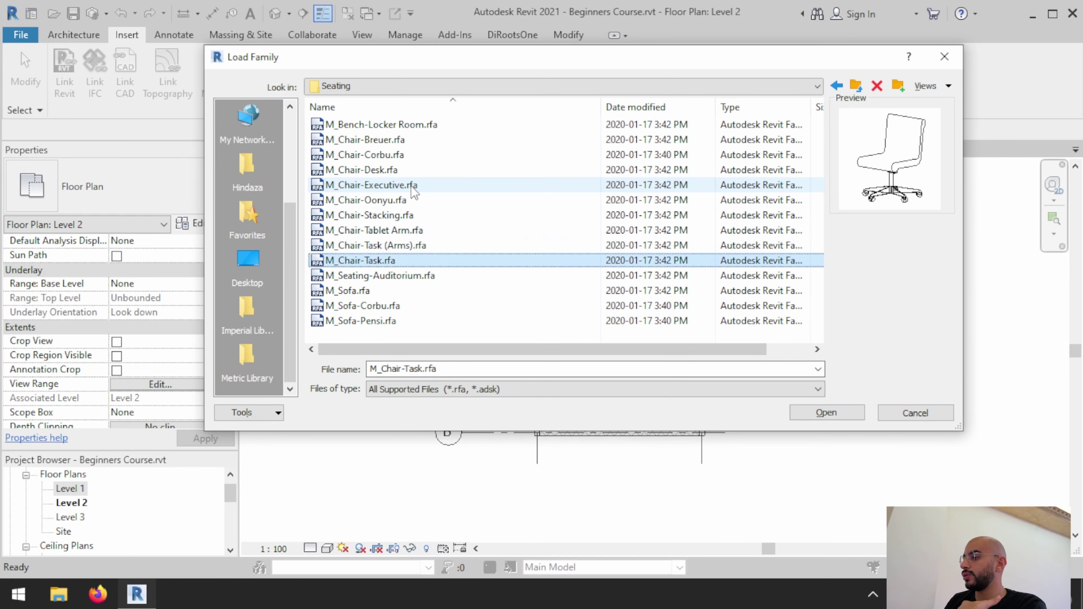
{"action": "key", "text": "Down"}
{"action": "key", "text": "Down"}
{"action": "key", "text": "Down"}
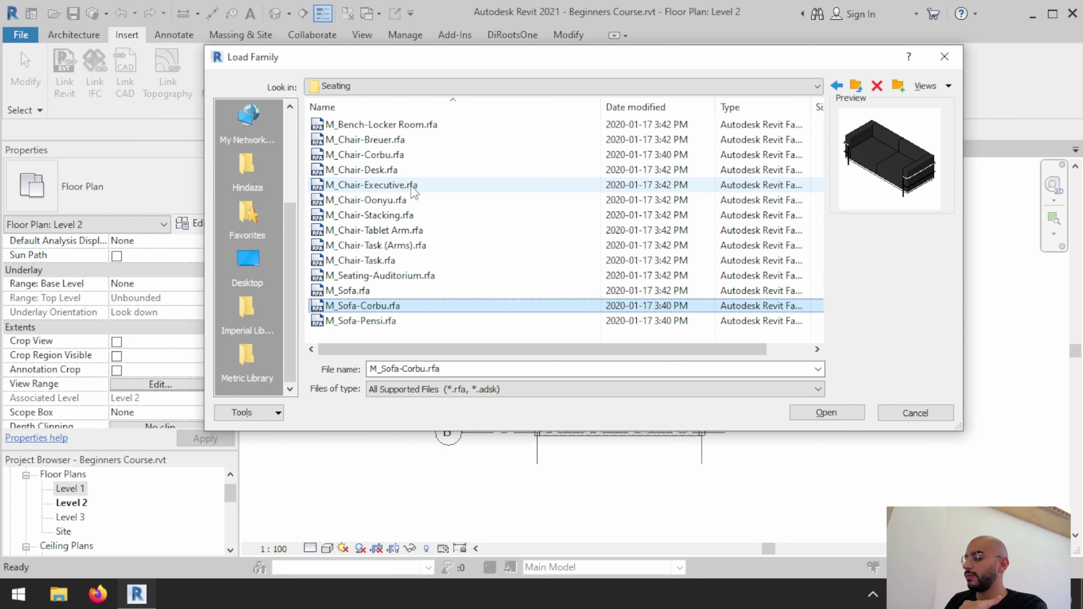
{"action": "key", "text": "Return"}
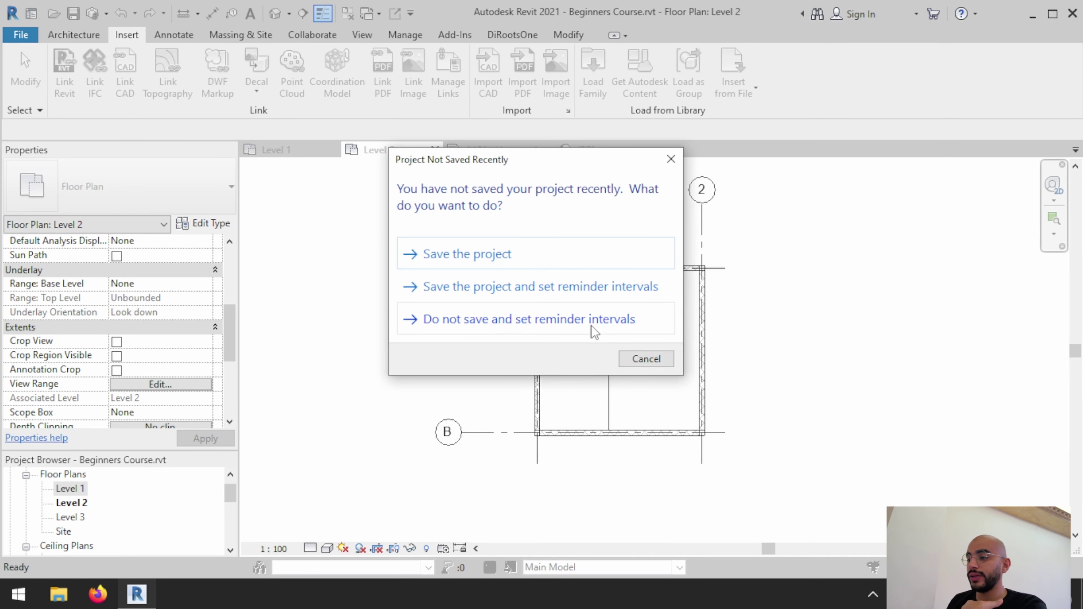
Step: Dismiss the save reminder and start placing an M_Sofa-Corbu component from Architecture > Component
{"action": "left_click", "coordinate": [670, 161]}
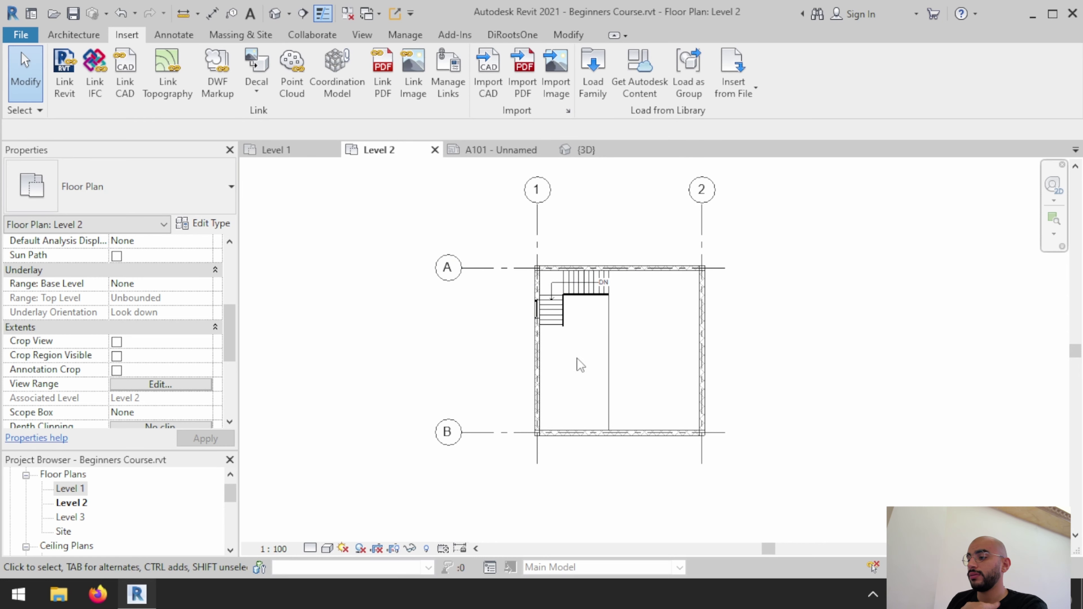
{"action": "left_click", "coordinate": [73, 35]}
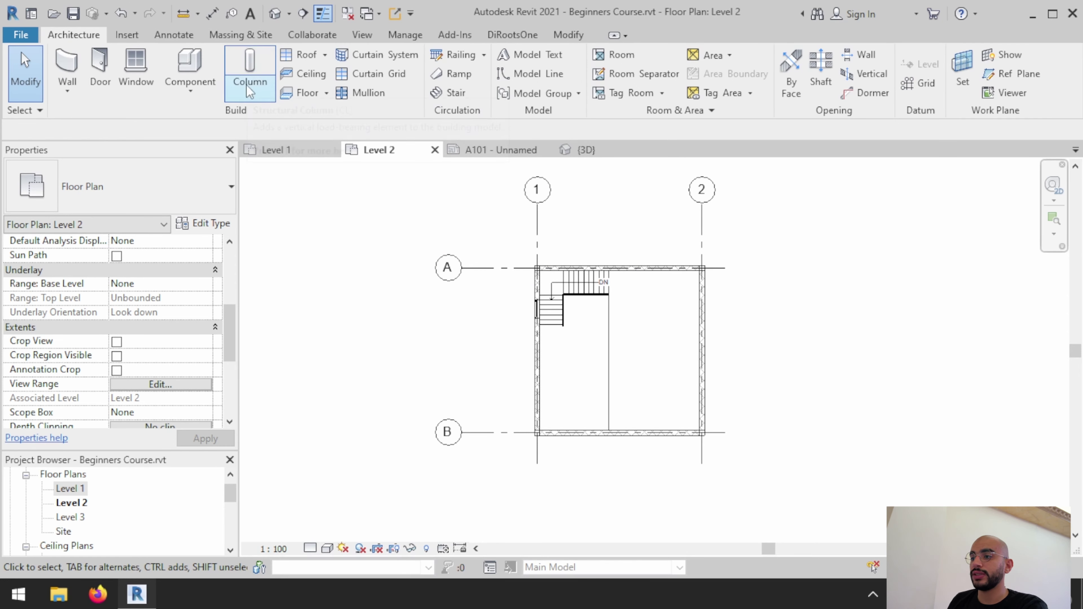
{"action": "left_click", "coordinate": [189, 69]}
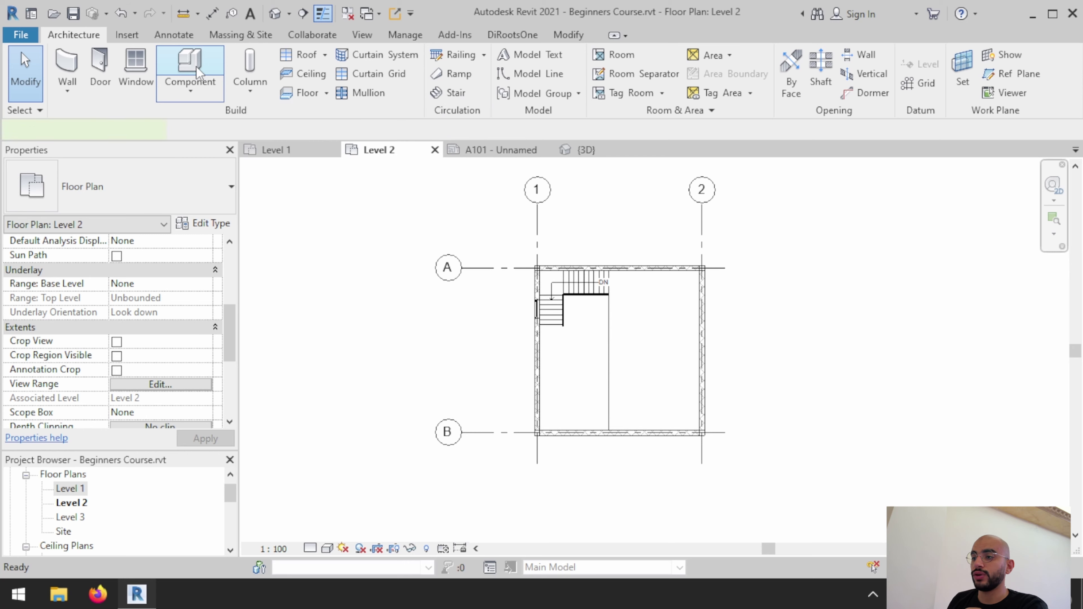
{"action": "left_click", "coordinate": [183, 194]}
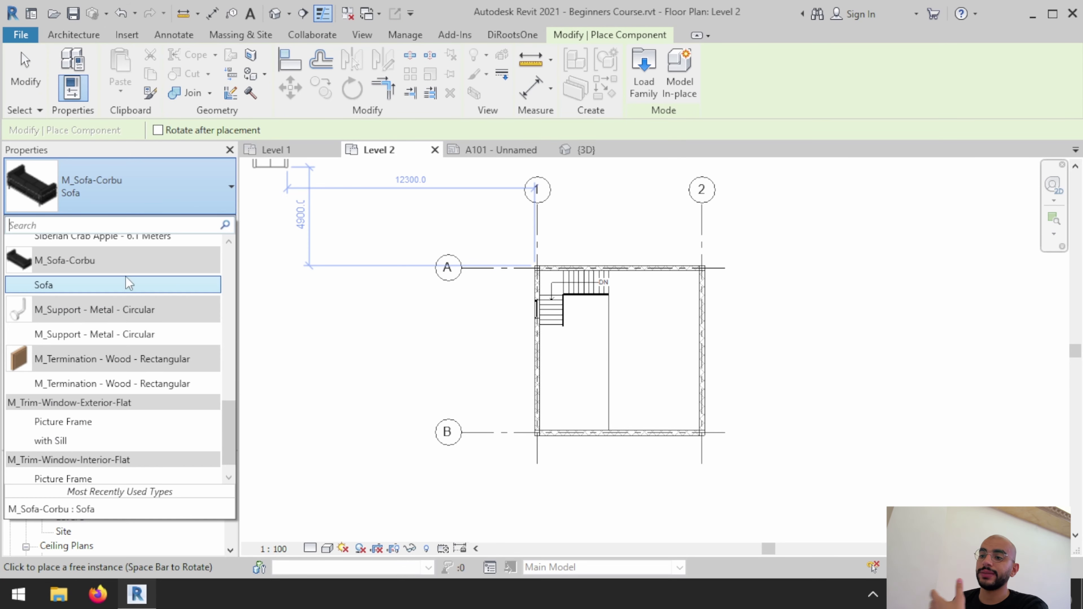
{"action": "scroll", "coordinate": [121, 339], "scroll_direction": "up", "scroll_amount": 8}
{"action": "scroll", "coordinate": [121, 339], "scroll_direction": "down", "scroll_amount": 4}
{"action": "scroll", "coordinate": [120, 339], "scroll_direction": "down", "scroll_amount": 5}
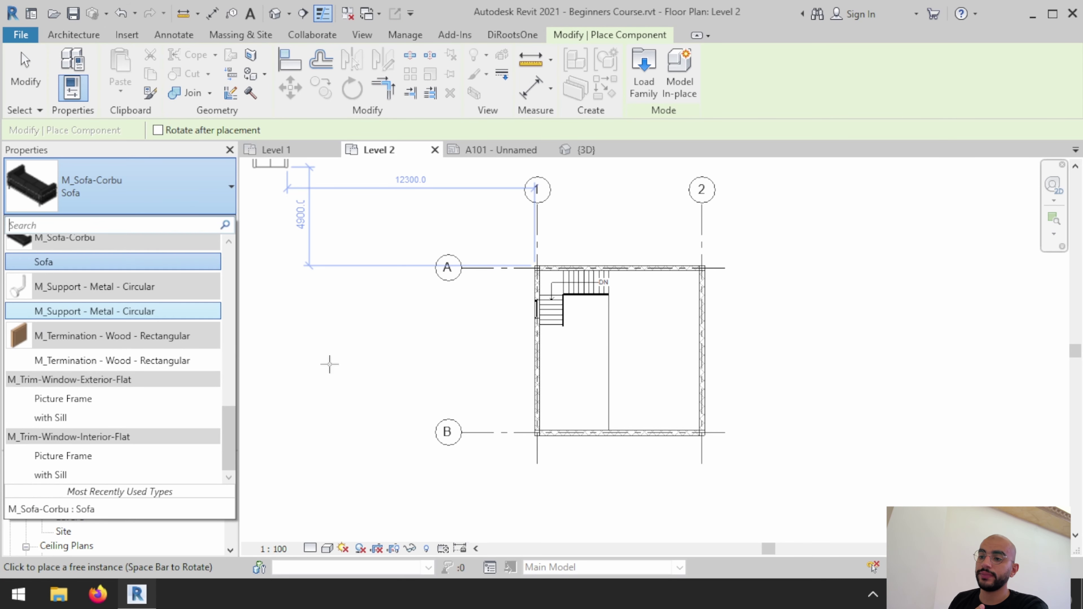
{"action": "scroll", "coordinate": [568, 342], "scroll_direction": "up", "scroll_amount": 4}
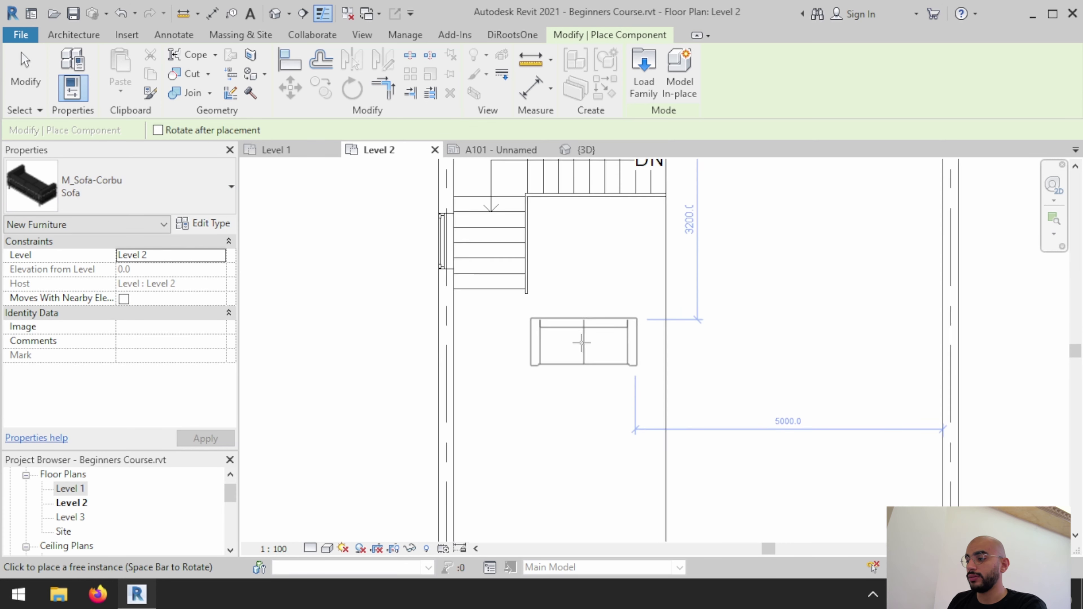
{"action": "scroll", "coordinate": [567, 346], "scroll_direction": "up", "scroll_amount": 2}
{"action": "scroll", "coordinate": [567, 346], "scroll_direction": "down", "scroll_amount": 2}
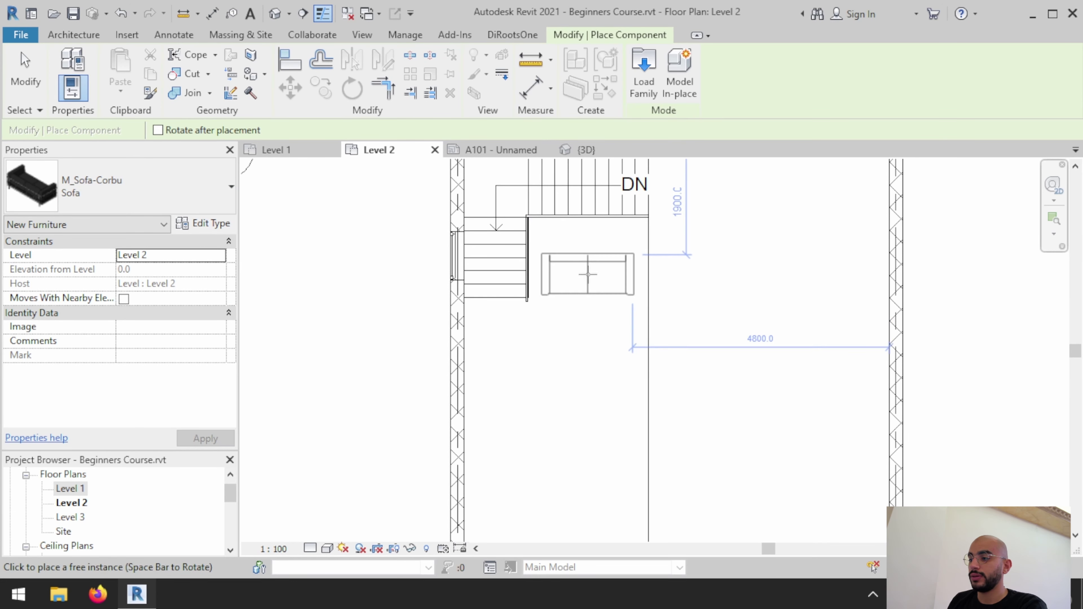
Step: Place the M_Sofa-Corbu sofa beside the stair on Level 2, rotating the preview 90 degrees
{"action": "left_click", "coordinate": [592, 279]}
{"action": "scroll", "coordinate": [593, 339], "scroll_direction": "down", "scroll_amount": 3}
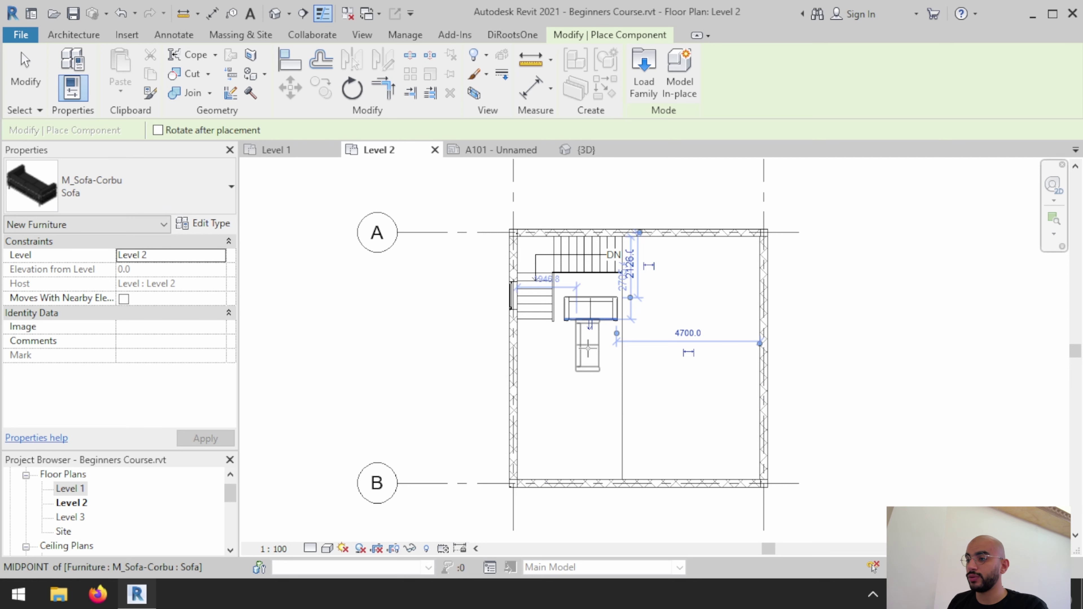
{"action": "key", "text": "space"}
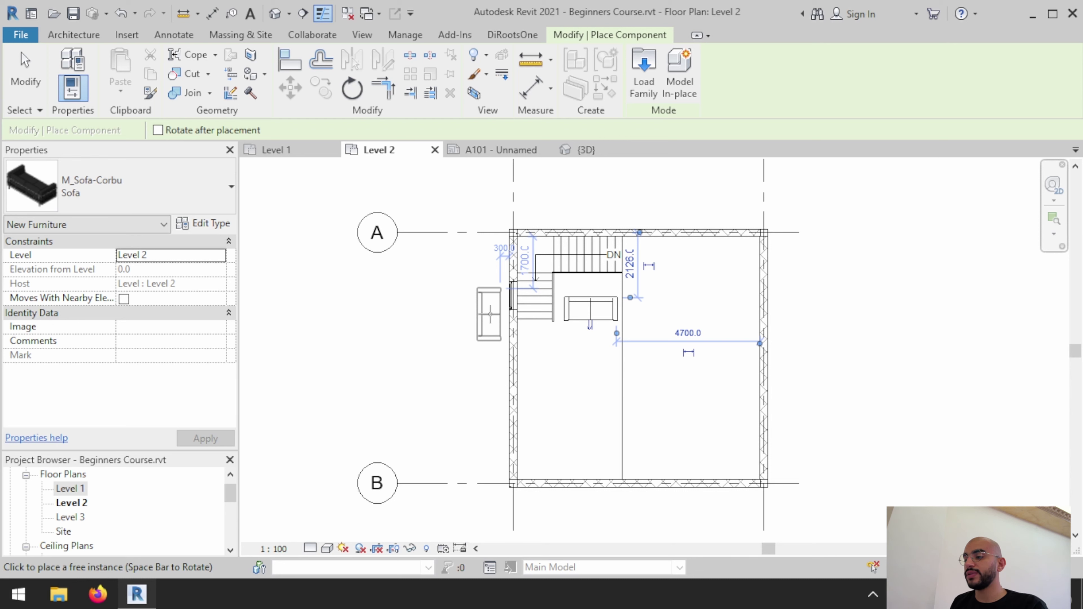
{"action": "key", "text": "Escape"}
{"action": "key", "text": "Escape"}
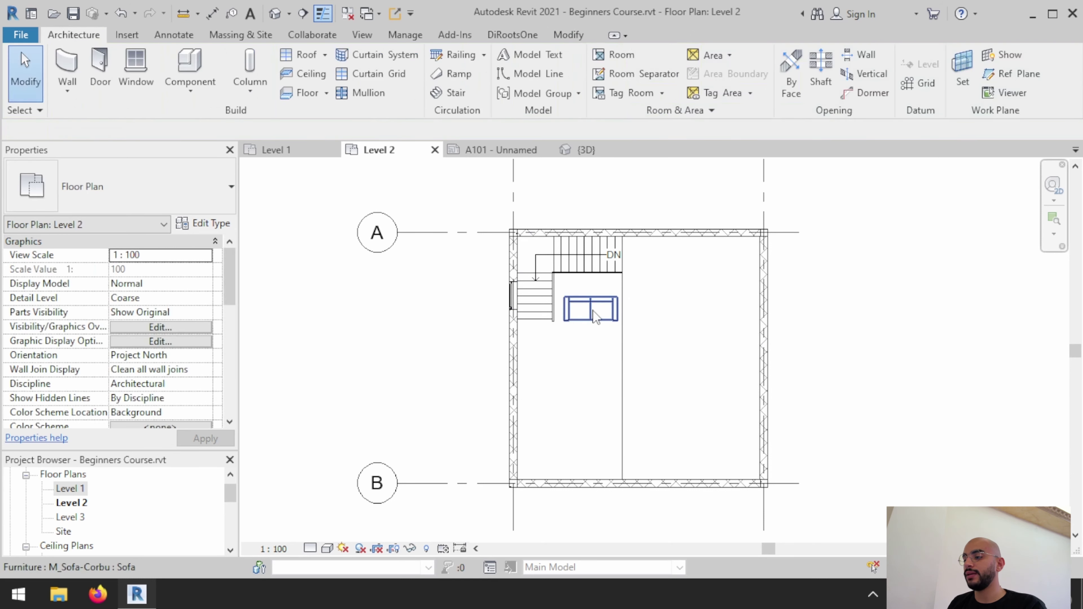
{"action": "left_click", "coordinate": [588, 315]}
{"action": "key", "text": "Delete"}
Step: Select the Dining double entrance door on Level 1 and open its type properties
{"action": "left_click", "coordinate": [290, 150]}
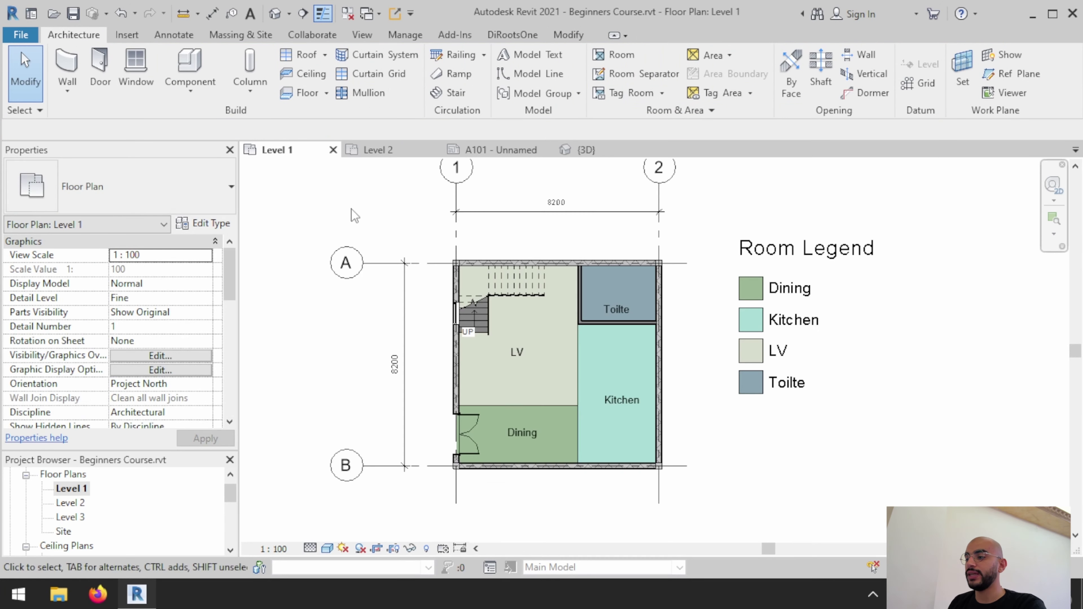
{"action": "scroll", "coordinate": [473, 427], "scroll_direction": "up", "scroll_amount": 5}
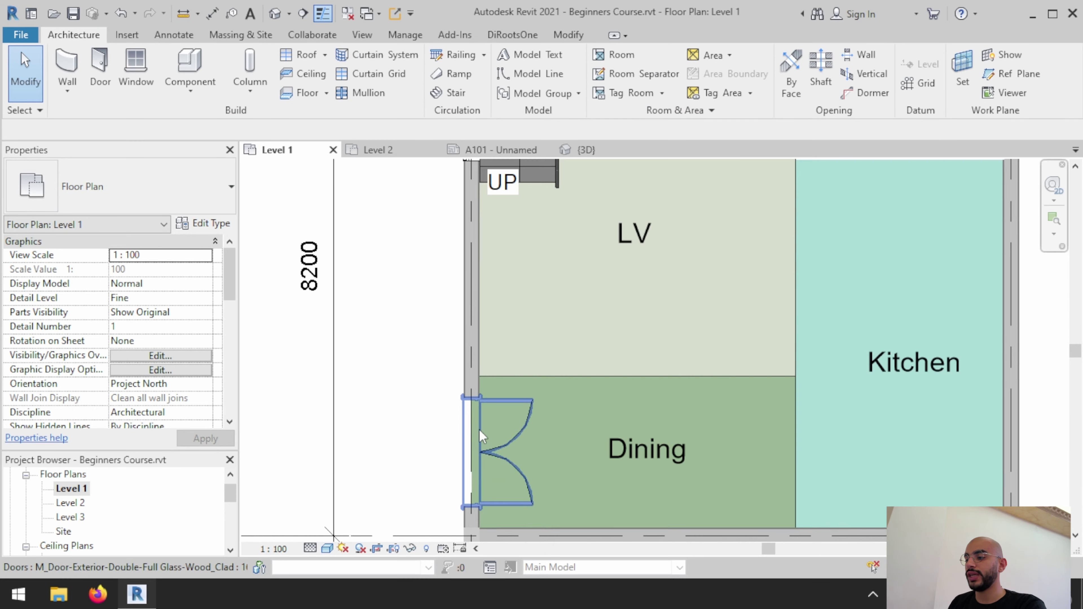
{"action": "left_click", "coordinate": [505, 448]}
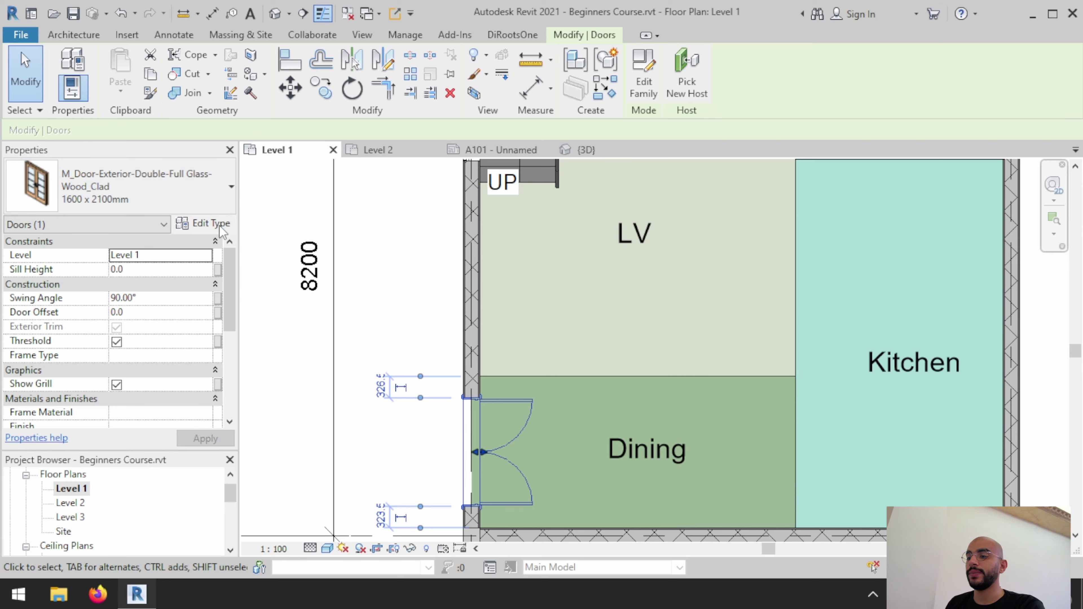
{"action": "left_click", "coordinate": [204, 223]}
Step: Duplicate the door type and name it 1600 x 2400mm
{"action": "left_click", "coordinate": [632, 100]}
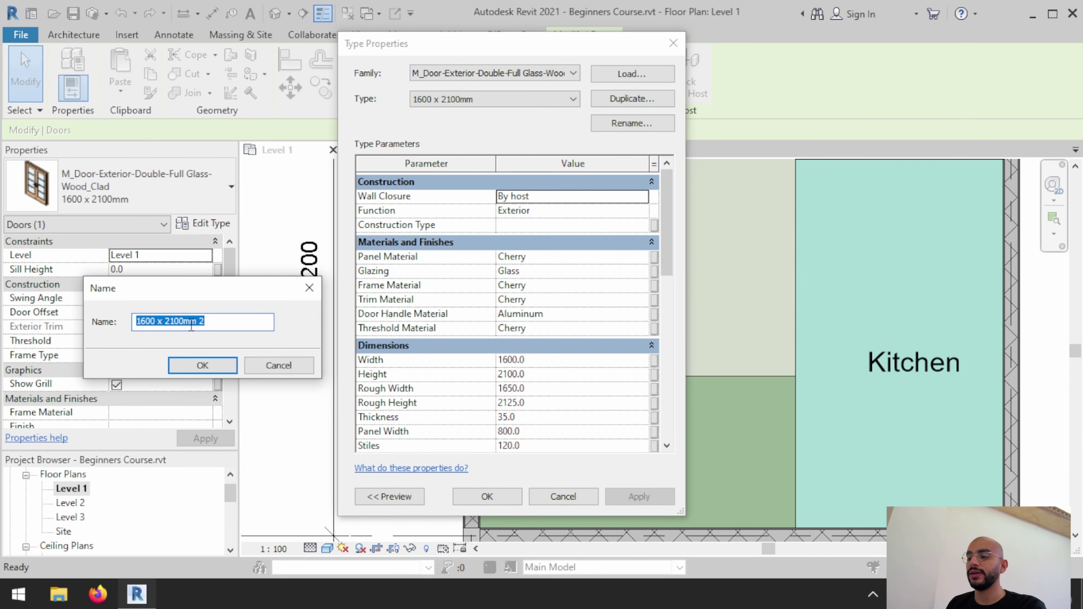
{"action": "left_click", "coordinate": [207, 321]}
{"action": "key", "text": "BackSpace"}
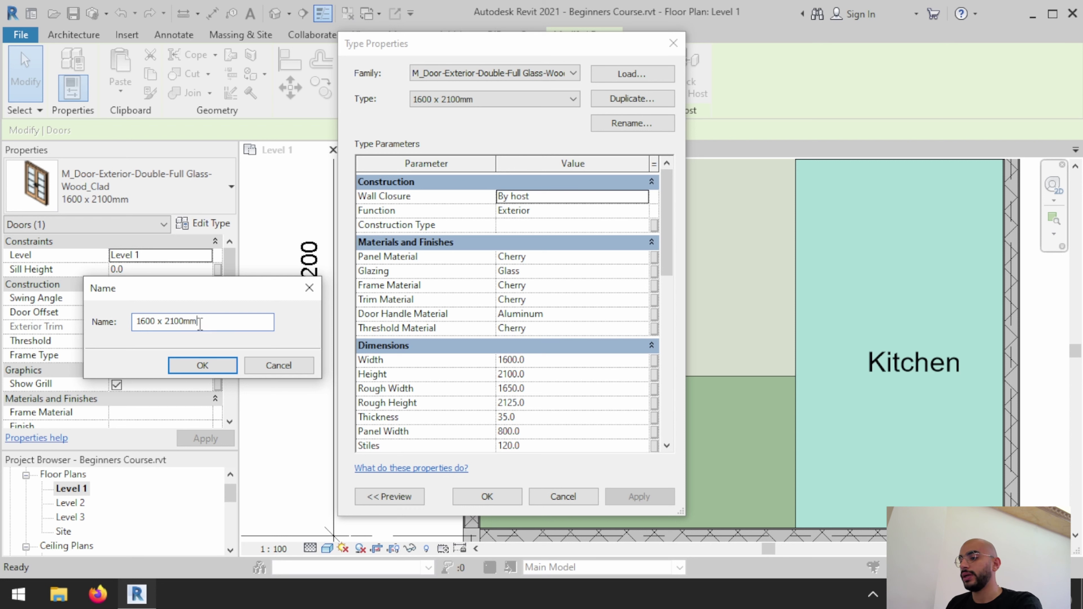
{"action": "key", "text": "BackSpace"}
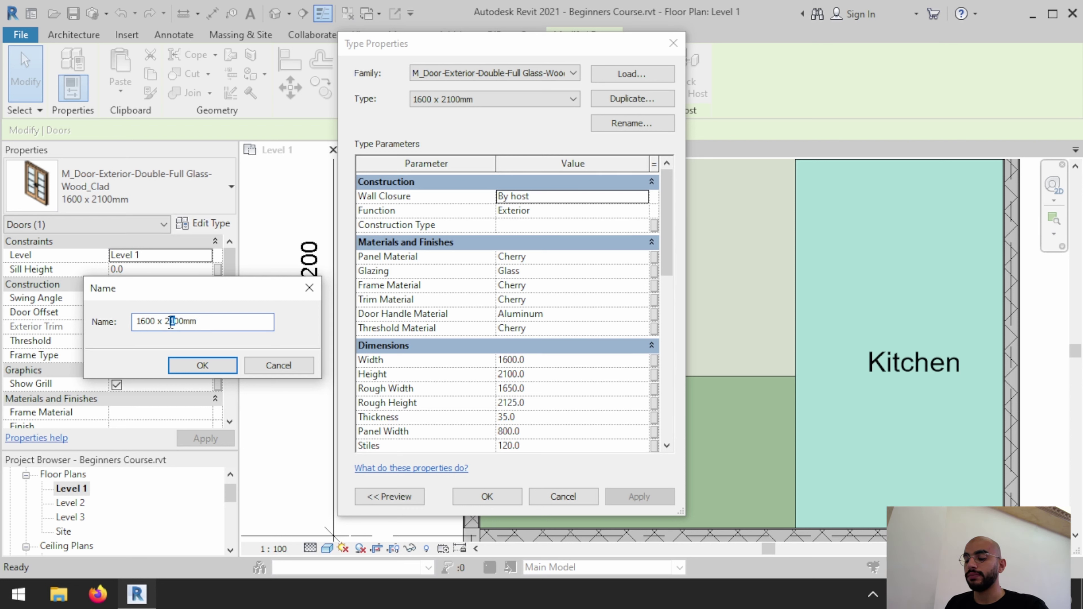
{"action": "type", "text": "4"}
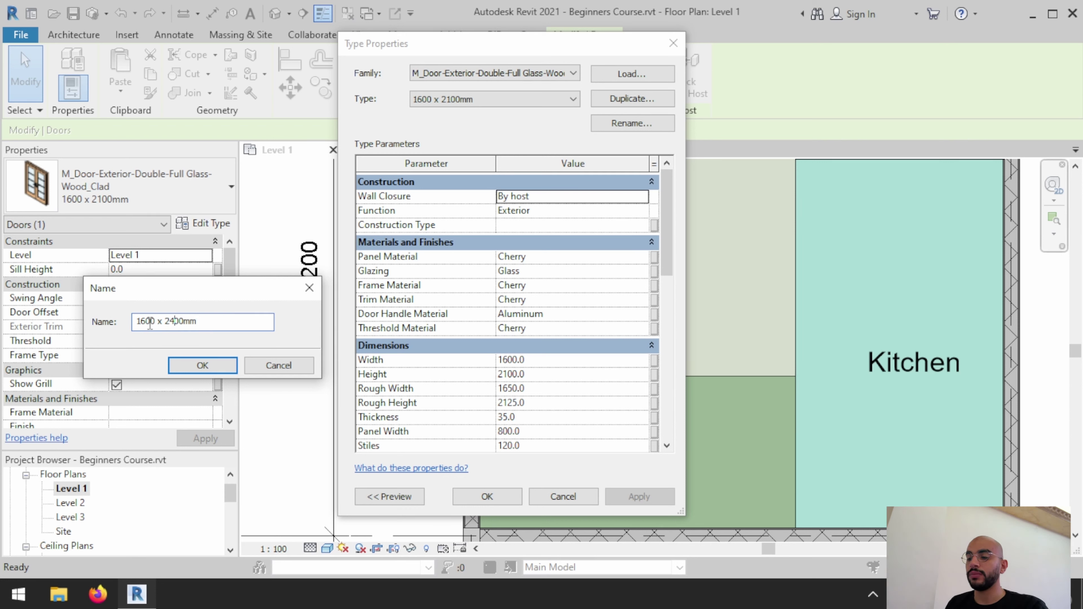
{"action": "left_click_drag", "start_coordinate": [147, 321], "coordinate": [143, 321]}
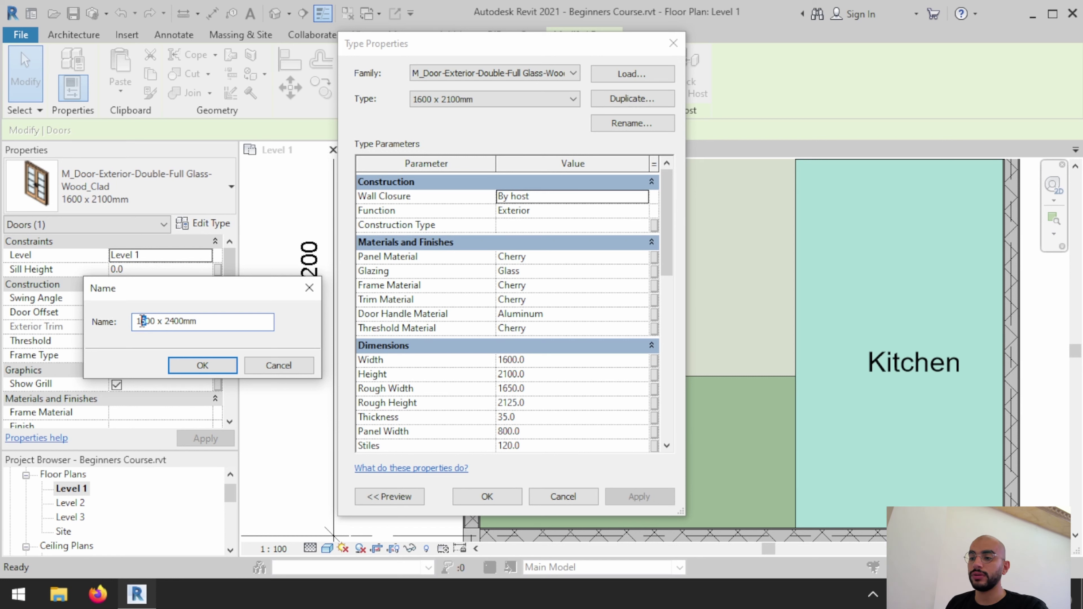
{"action": "left_click", "coordinate": [202, 366]}
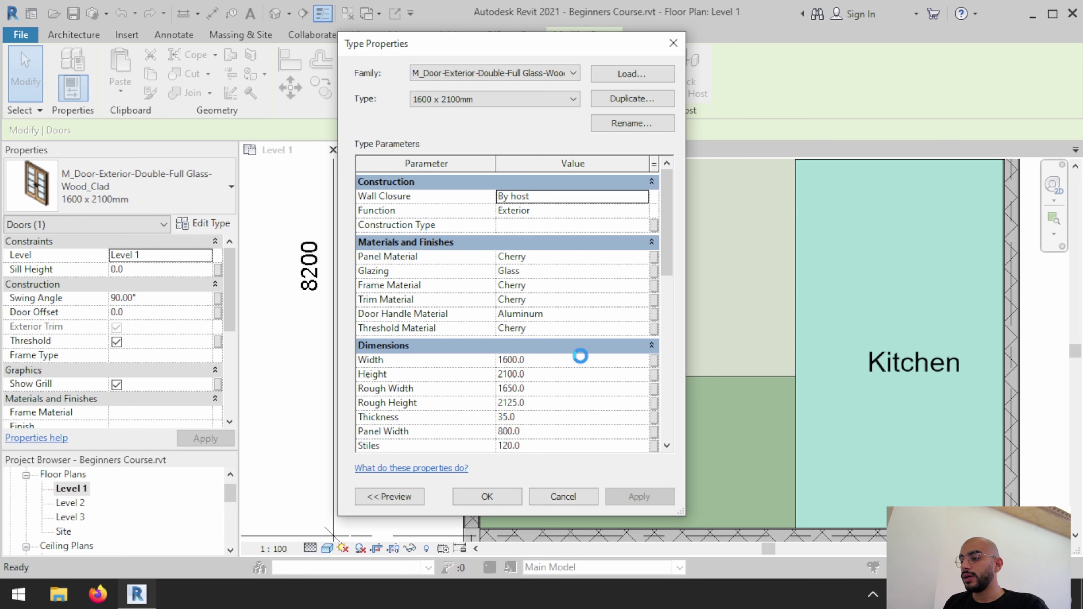
Step: Set the new door type's Height to 2400
{"action": "scroll", "coordinate": [582, 359], "scroll_direction": "down", "scroll_amount": 1}
{"action": "left_click", "coordinate": [535, 343]}
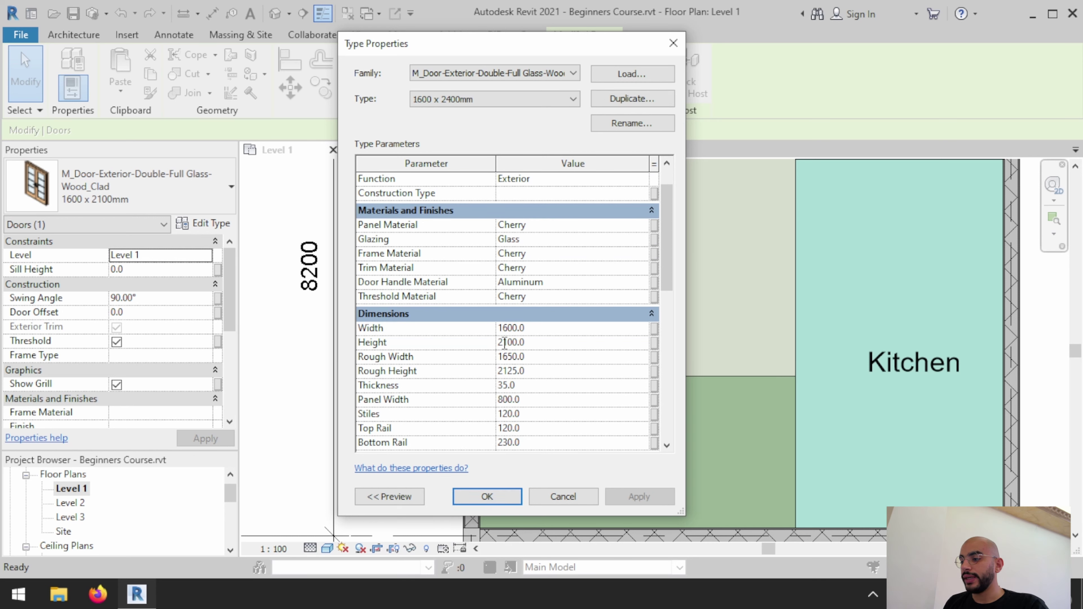
{"action": "left_click_drag", "start_coordinate": [503, 344], "coordinate": [508, 344]}
{"action": "type", "text": "4"}
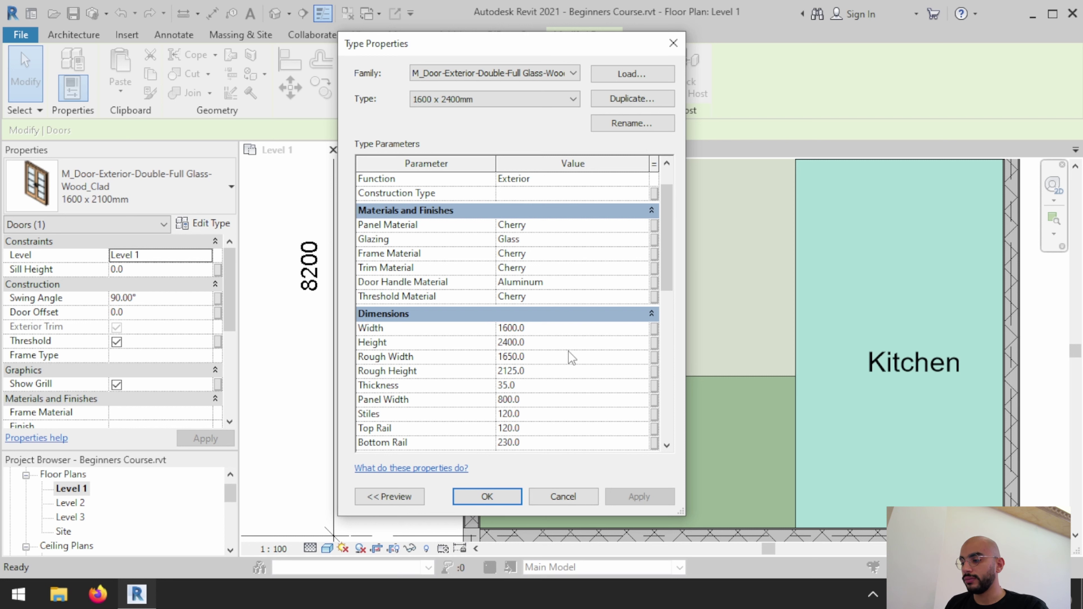
{"action": "left_click", "coordinate": [570, 356]}
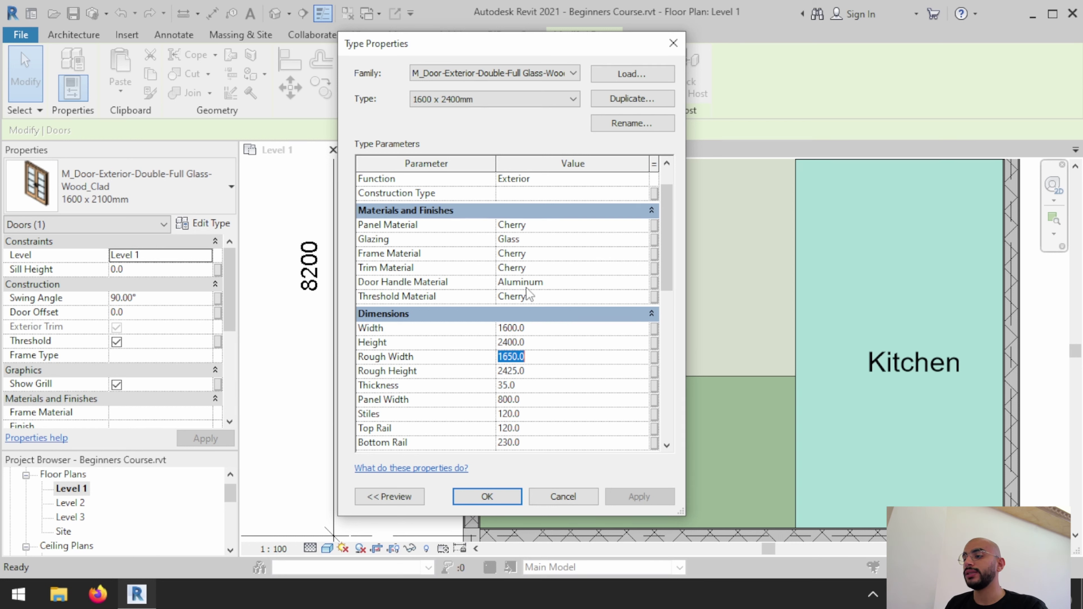
Step: Browse the Door Handle material choices without changes, then the Frame Material choices
{"action": "left_click", "coordinate": [642, 280]}
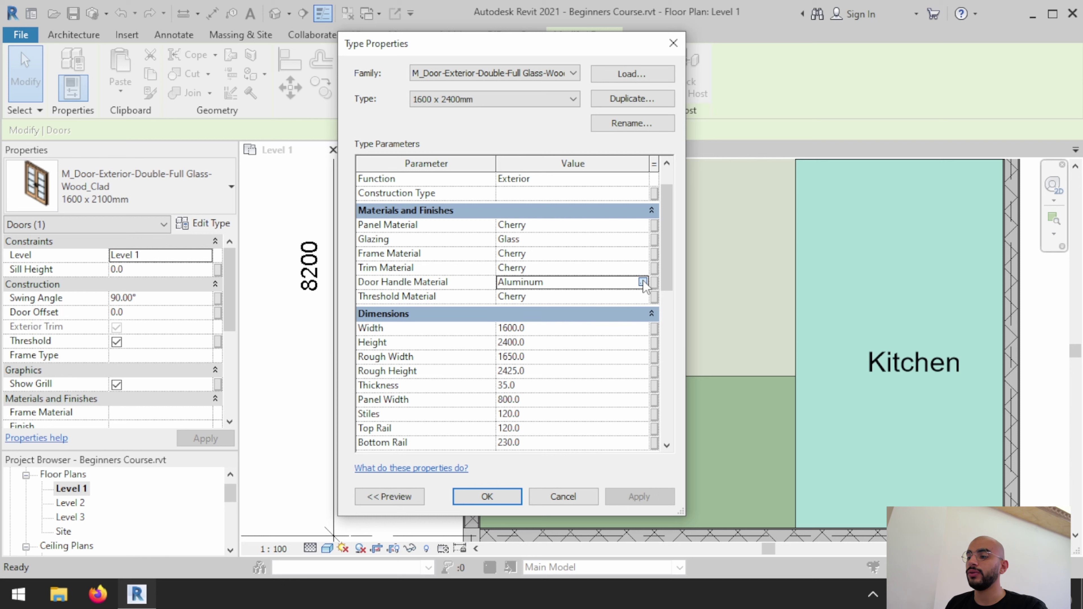
{"action": "left_click", "coordinate": [642, 280]}
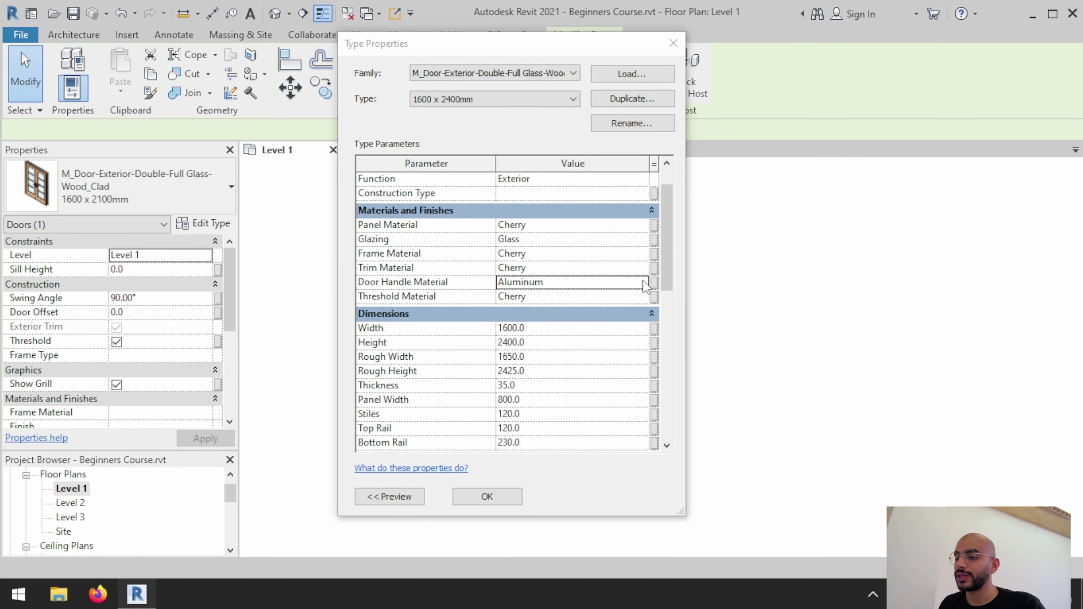
{"action": "key", "text": "Escape"}
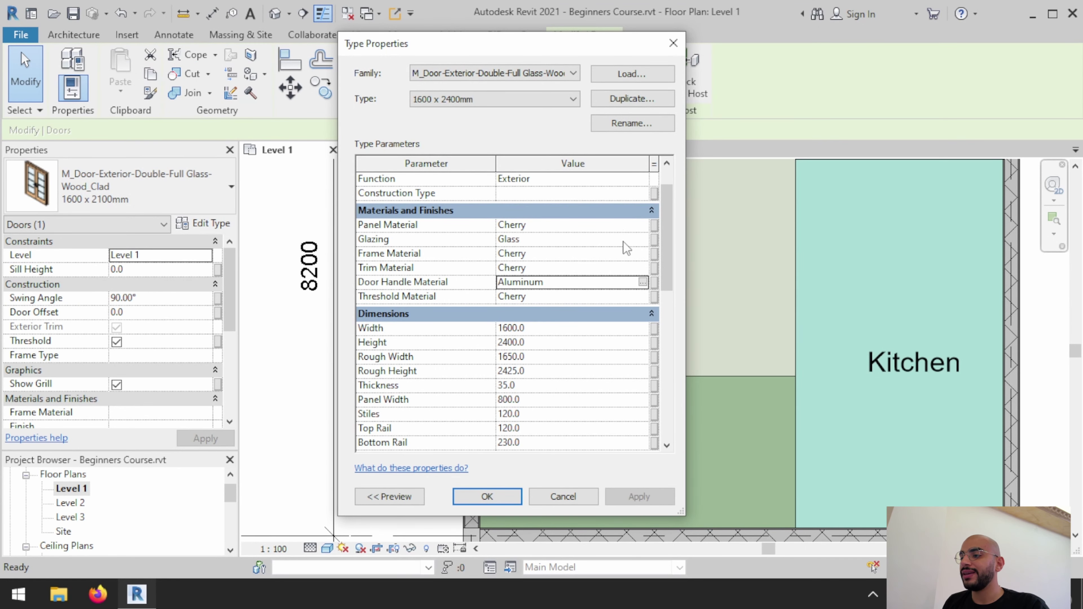
{"action": "left_click", "coordinate": [644, 255]}
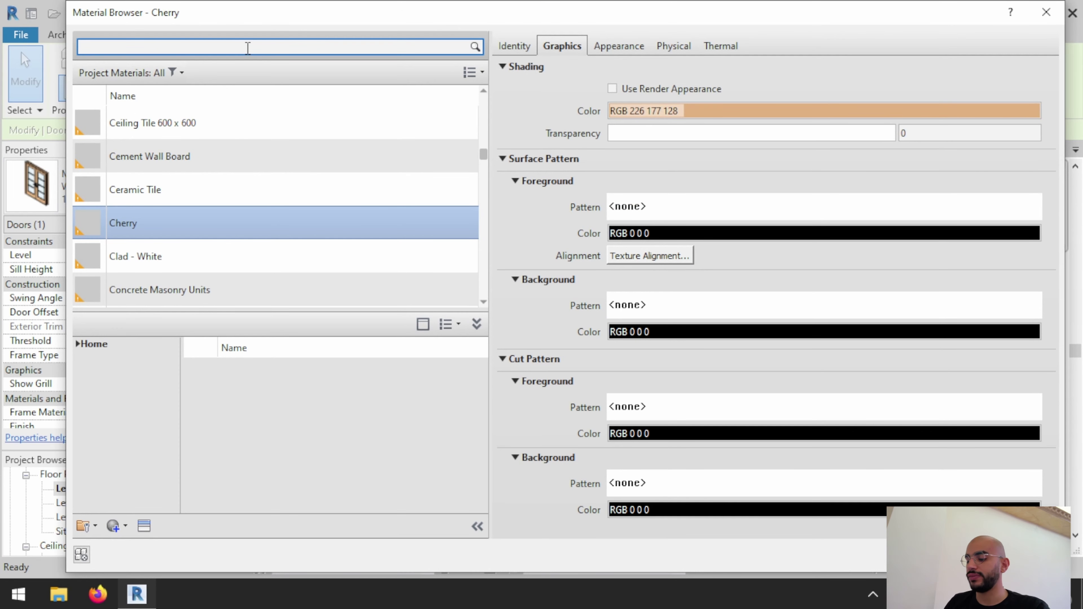
Step: Search 'wood', add Birch from the library, and confirm it as the Frame Material
{"action": "type", "text": "wood"}
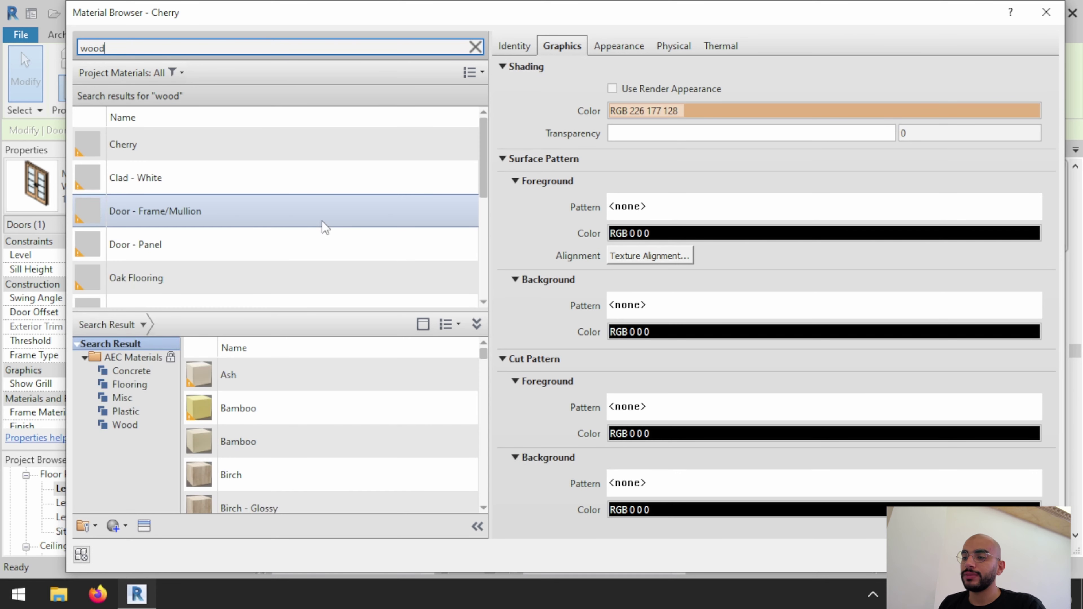
{"action": "scroll", "coordinate": [304, 200], "scroll_direction": "down", "scroll_amount": 1}
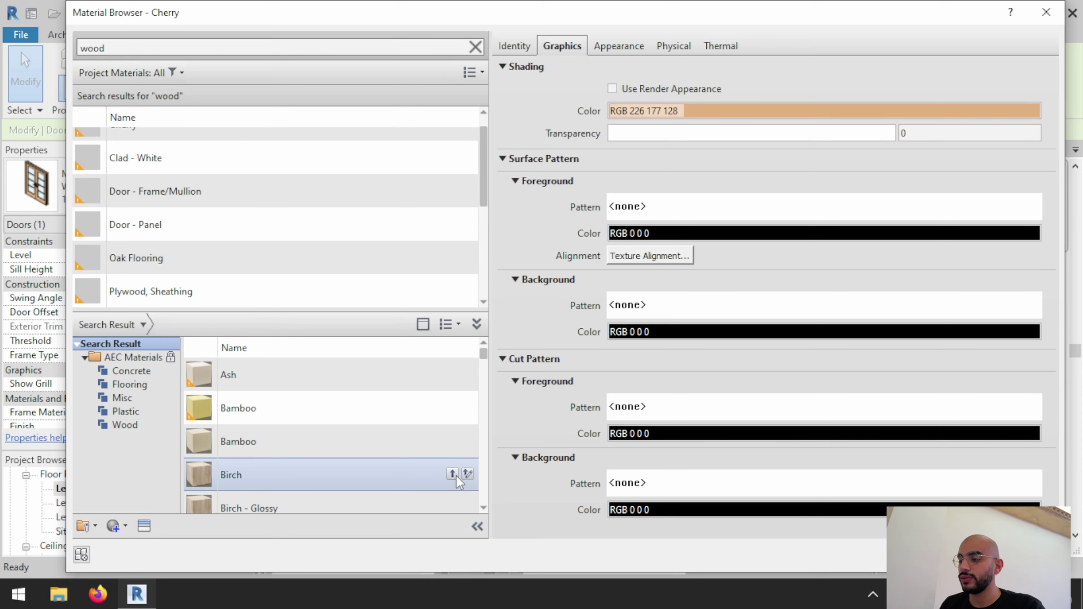
{"action": "left_click", "coordinate": [453, 474]}
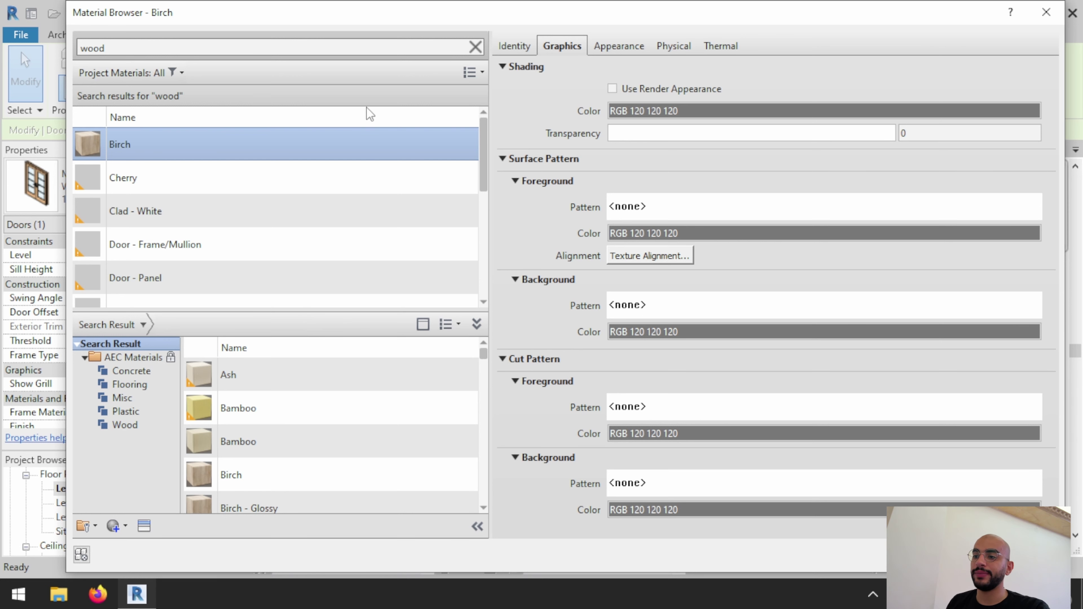
{"action": "scroll", "coordinate": [222, 282], "scroll_direction": "down", "scroll_amount": 1}
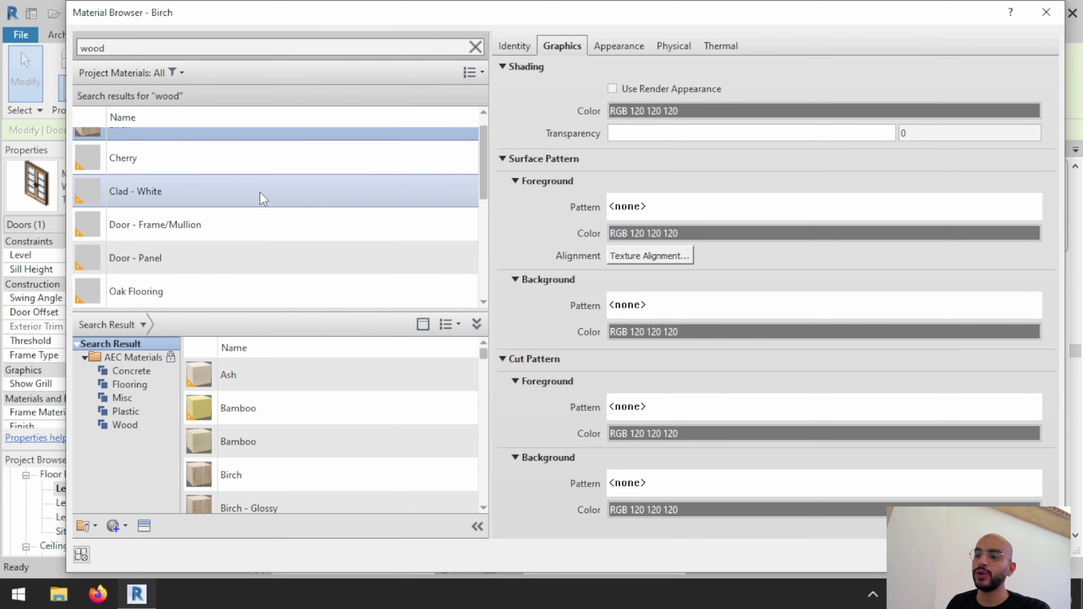
{"action": "scroll", "coordinate": [345, 448], "scroll_direction": "down", "scroll_amount": 1}
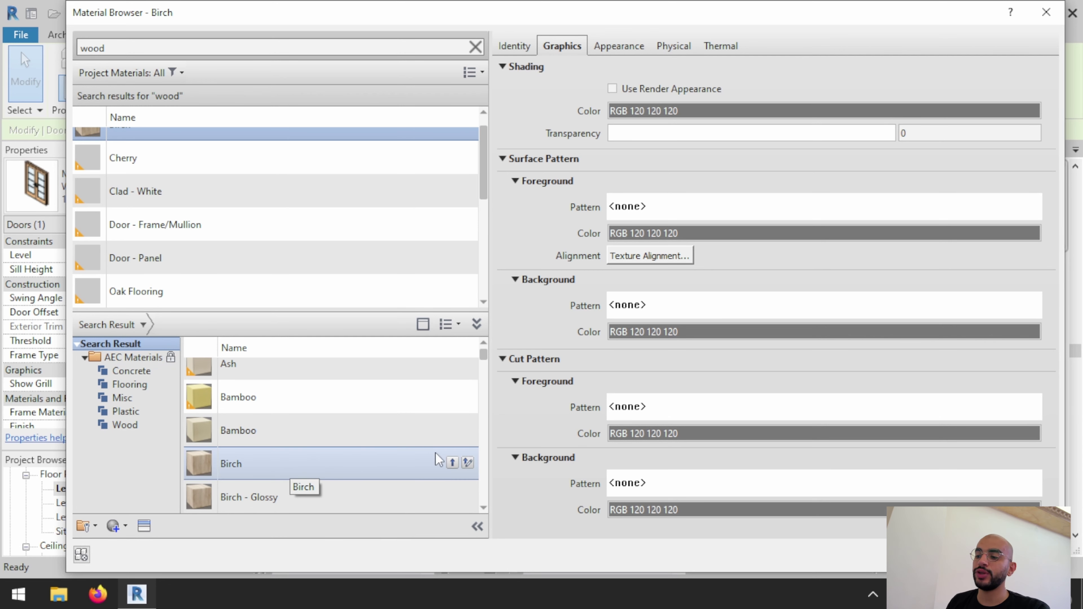
{"action": "scroll", "coordinate": [442, 399], "scroll_direction": "up", "scroll_amount": 1}
{"action": "scroll", "coordinate": [358, 206], "scroll_direction": "up", "scroll_amount": 1}
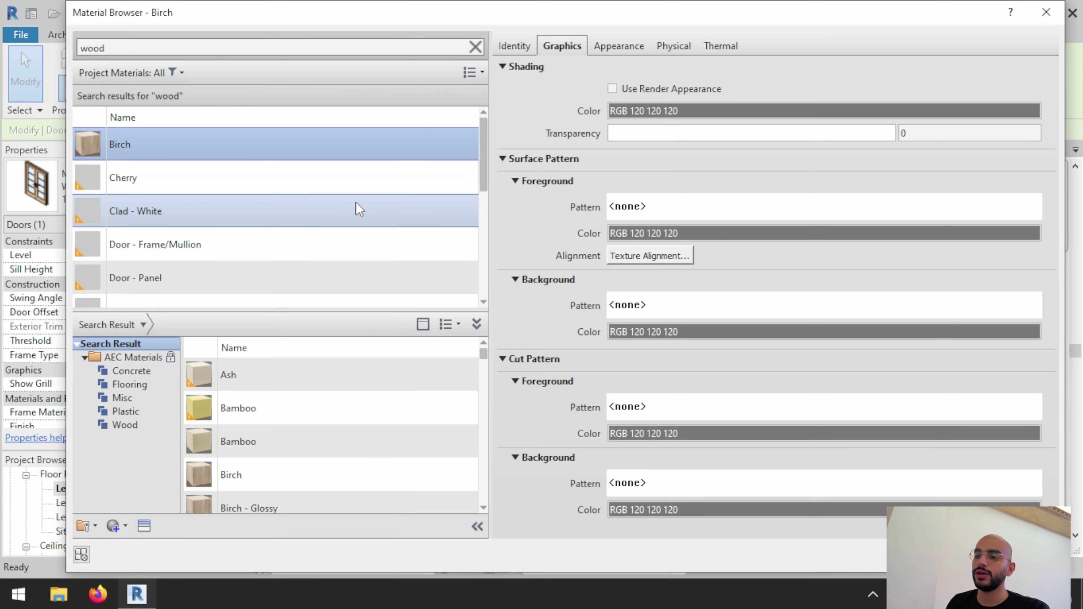
{"action": "scroll", "coordinate": [367, 254], "scroll_direction": "down", "scroll_amount": 1}
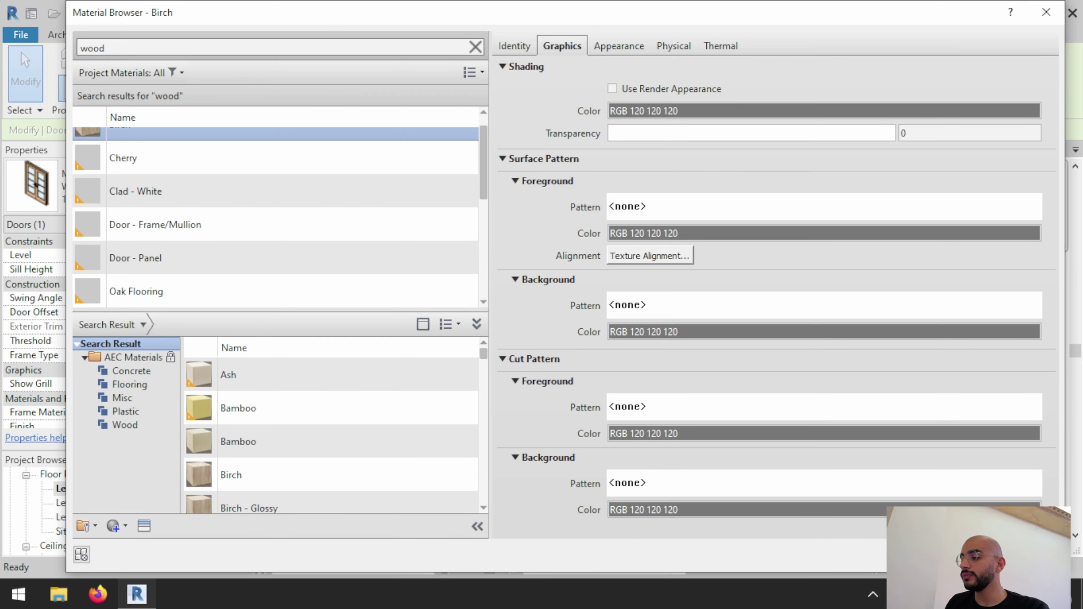
{"action": "key", "text": "Return"}
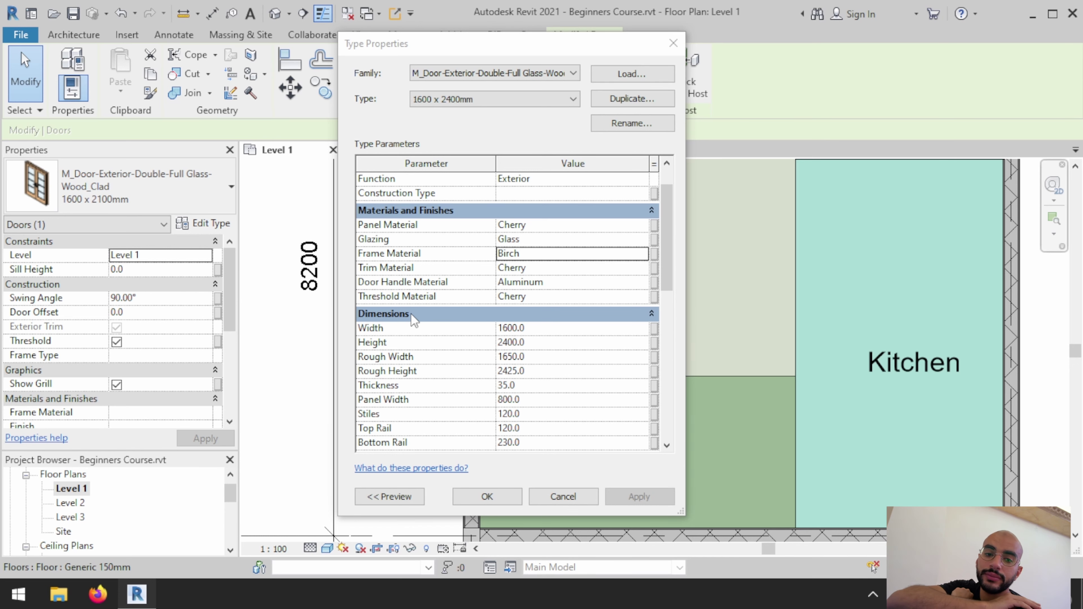
Step: Review the 1600 x 2400mm type parameters and confirm the Type Properties dialog
{"action": "scroll", "coordinate": [410, 313], "scroll_direction": "down", "scroll_amount": 1}
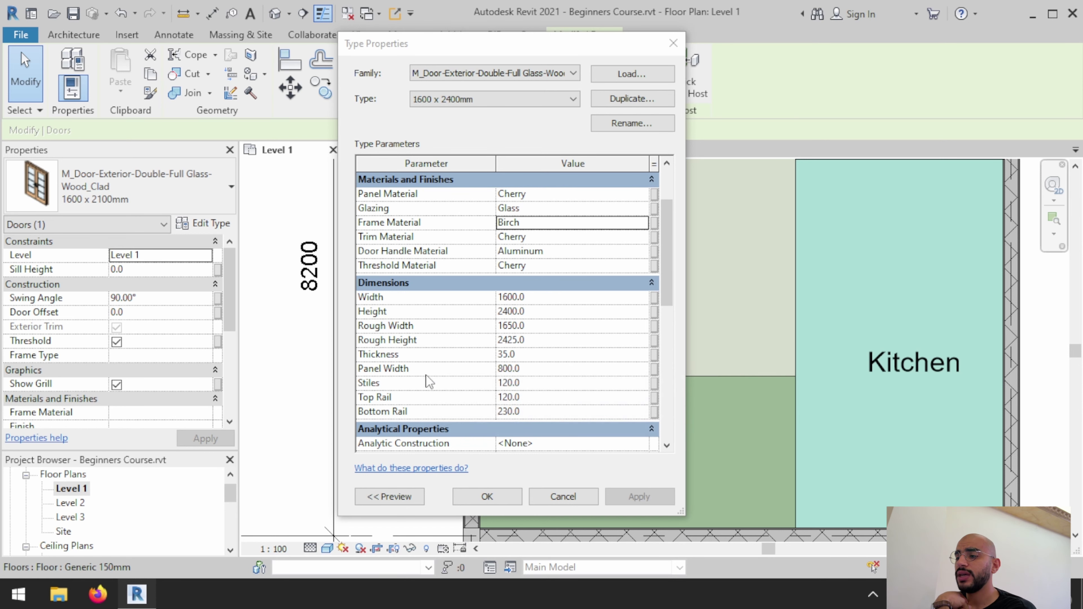
{"action": "scroll", "coordinate": [427, 382], "scroll_direction": "up", "scroll_amount": 1}
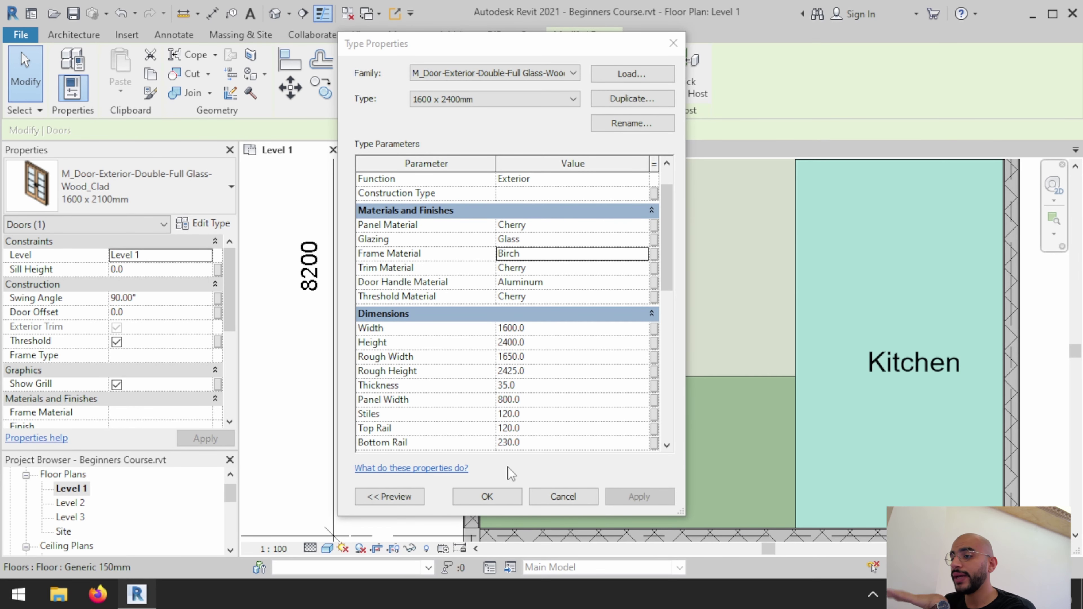
{"action": "left_click_drag", "start_coordinate": [531, 50], "coordinate": [824, 46]}
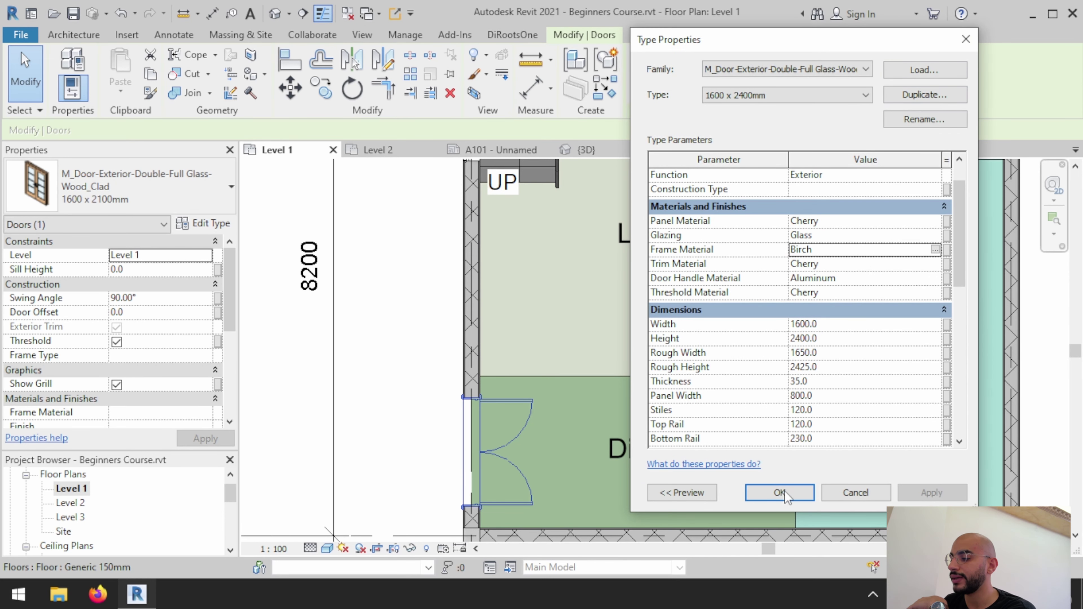
{"action": "key", "text": "Return"}
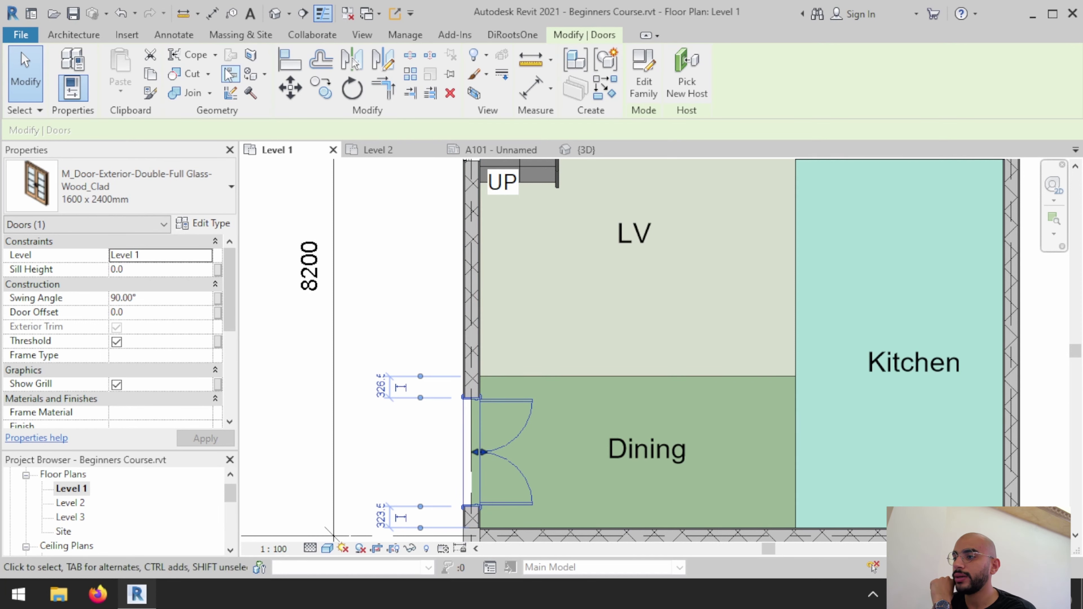
Step: Open the East, then West elevation, and zoom in on the Dining entrance door
{"action": "scroll", "coordinate": [153, 513], "scroll_direction": "down", "scroll_amount": 2}
{"action": "scroll", "coordinate": [159, 523], "scroll_direction": "down", "scroll_amount": 2}
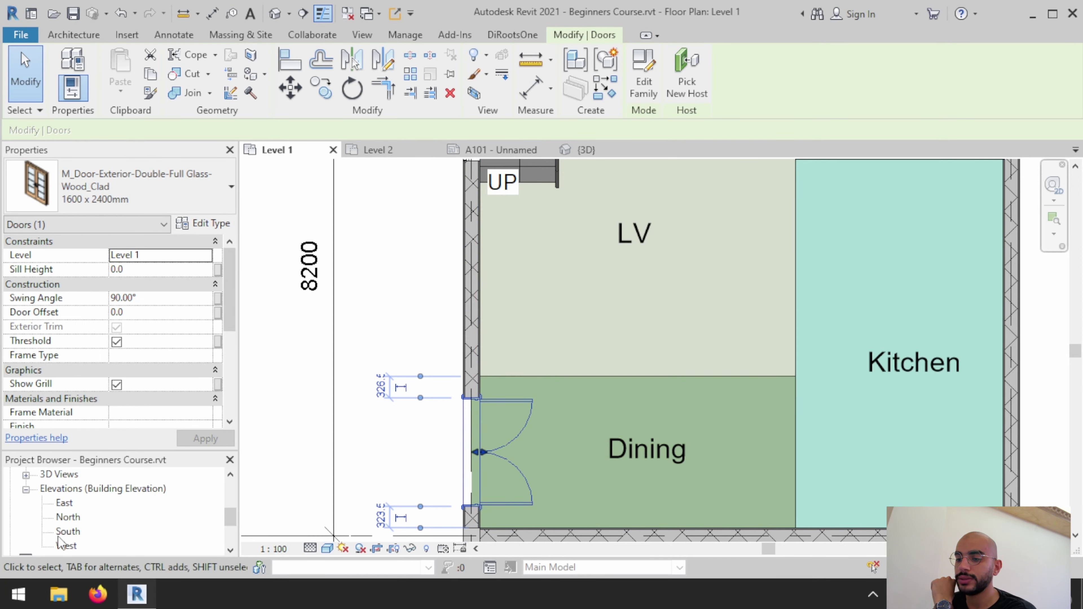
{"action": "double_click", "coordinate": [64, 503]}
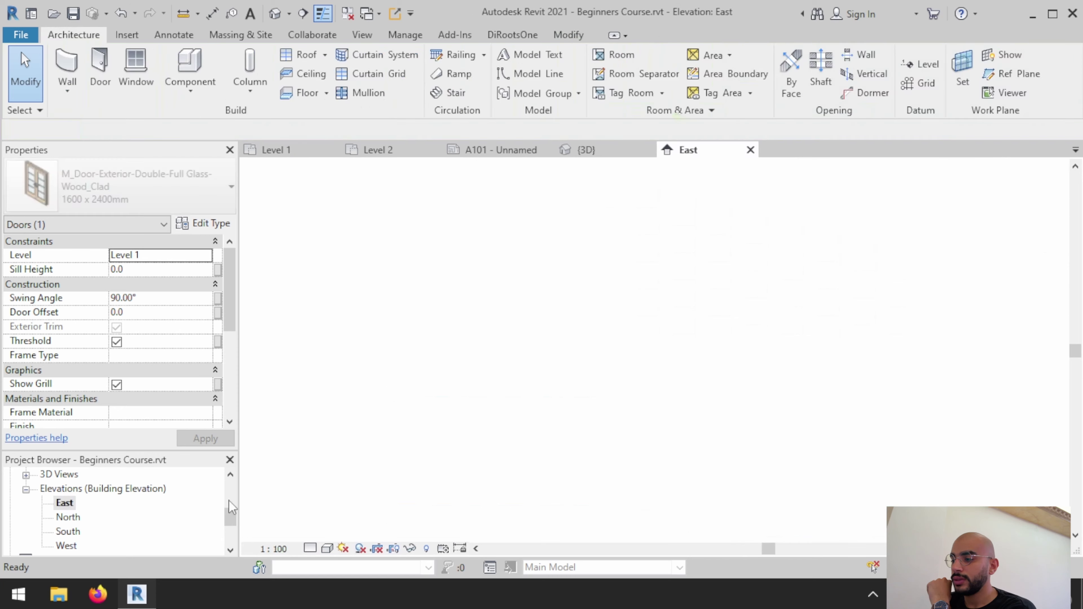
{"action": "scroll", "coordinate": [603, 542], "scroll_direction": "down", "scroll_amount": 3}
{"action": "scroll", "coordinate": [603, 542], "scroll_direction": "down", "scroll_amount": 3}
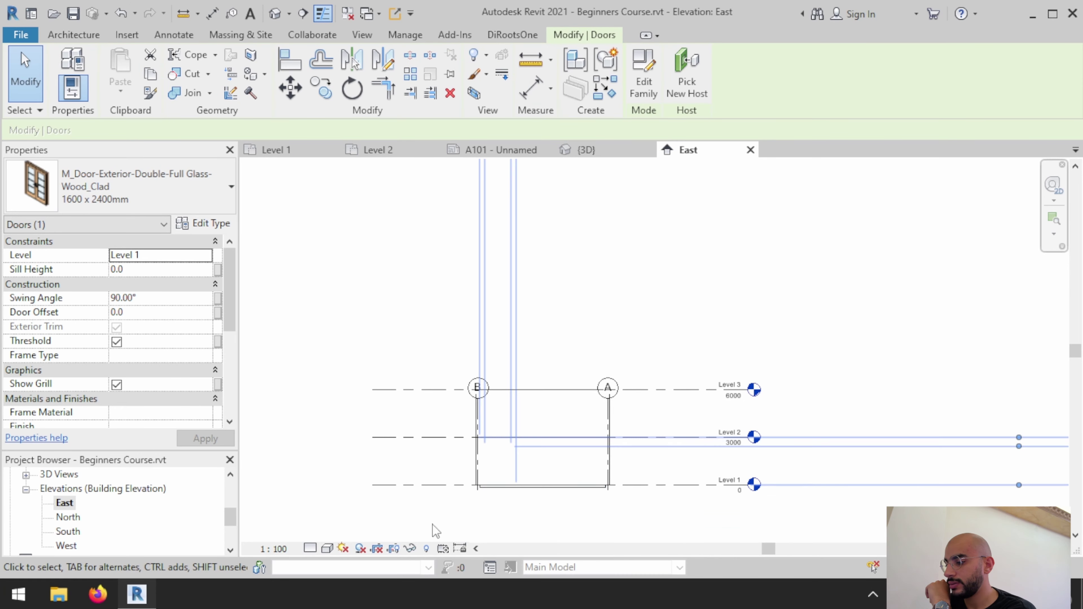
{"action": "scroll", "coordinate": [107, 534], "scroll_direction": "down", "scroll_amount": 1}
{"action": "double_click", "coordinate": [66, 531]}
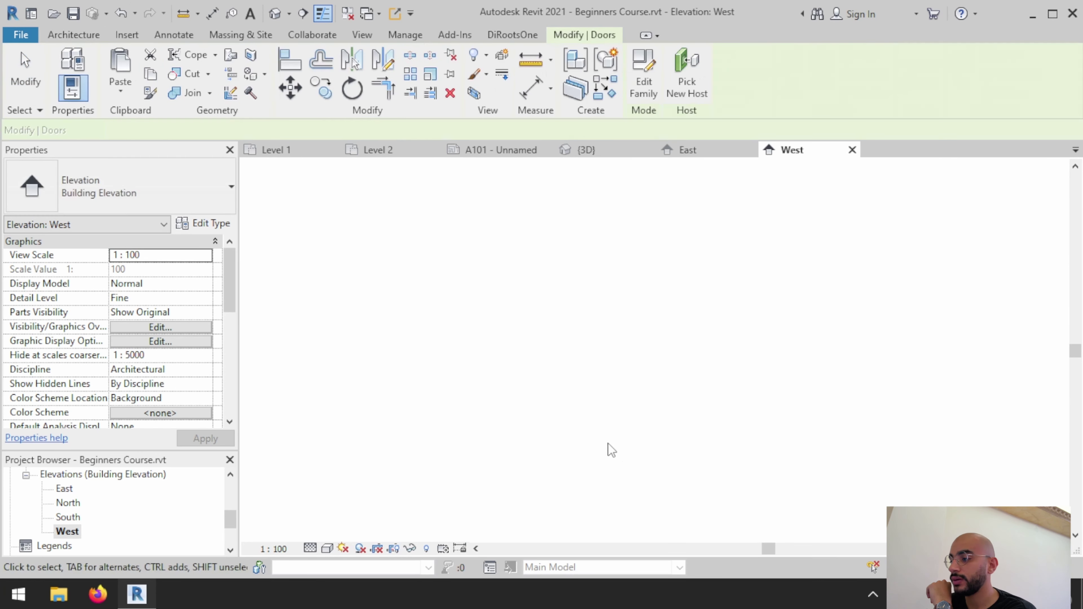
{"action": "scroll", "coordinate": [652, 438], "scroll_direction": "down", "scroll_amount": 3}
{"action": "middle_click_drag", "start_coordinate": [570, 199], "coordinate": [551, 447]}
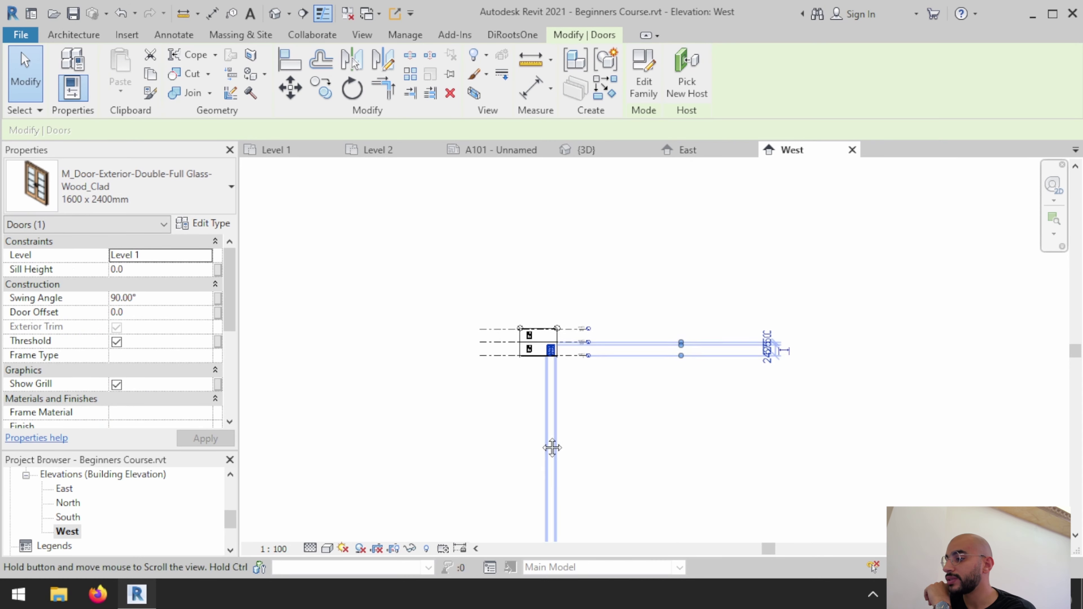
{"action": "scroll", "coordinate": [557, 354], "scroll_direction": "up", "scroll_amount": 4}
{"action": "scroll", "coordinate": [567, 386], "scroll_direction": "up", "scroll_amount": 2}
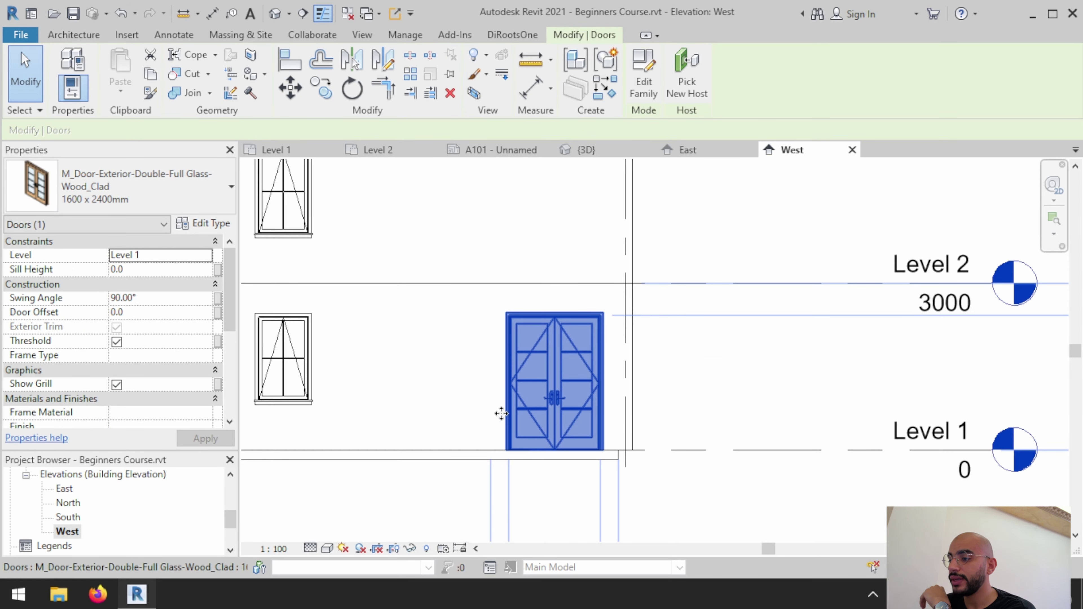
Step: Undo and redo the door change to compare its old and new 2400 mm height
{"action": "left_click", "coordinate": [121, 14]}
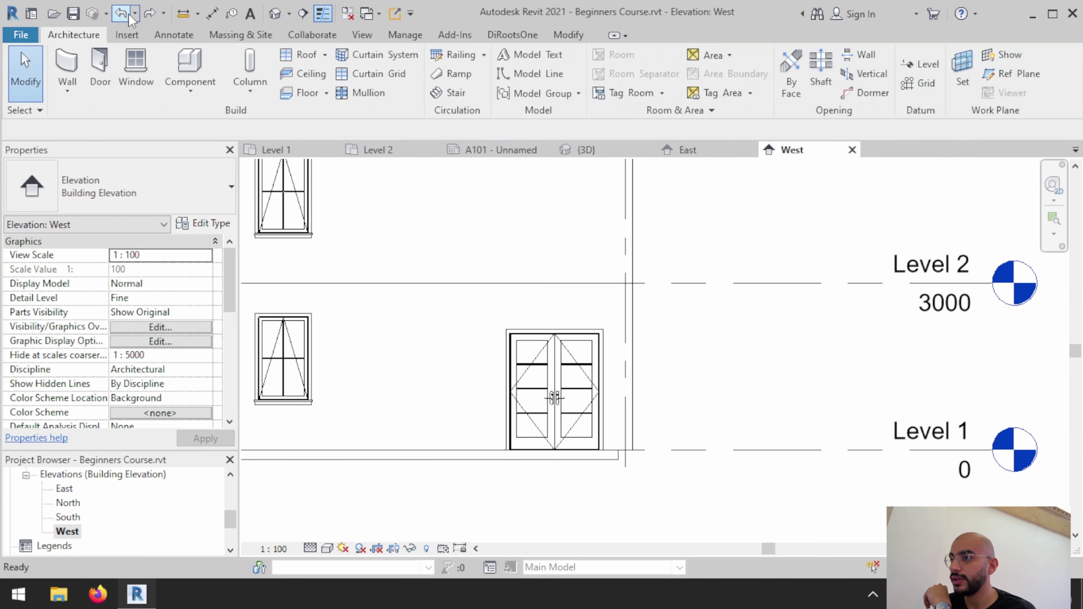
{"action": "left_click", "coordinate": [149, 15]}
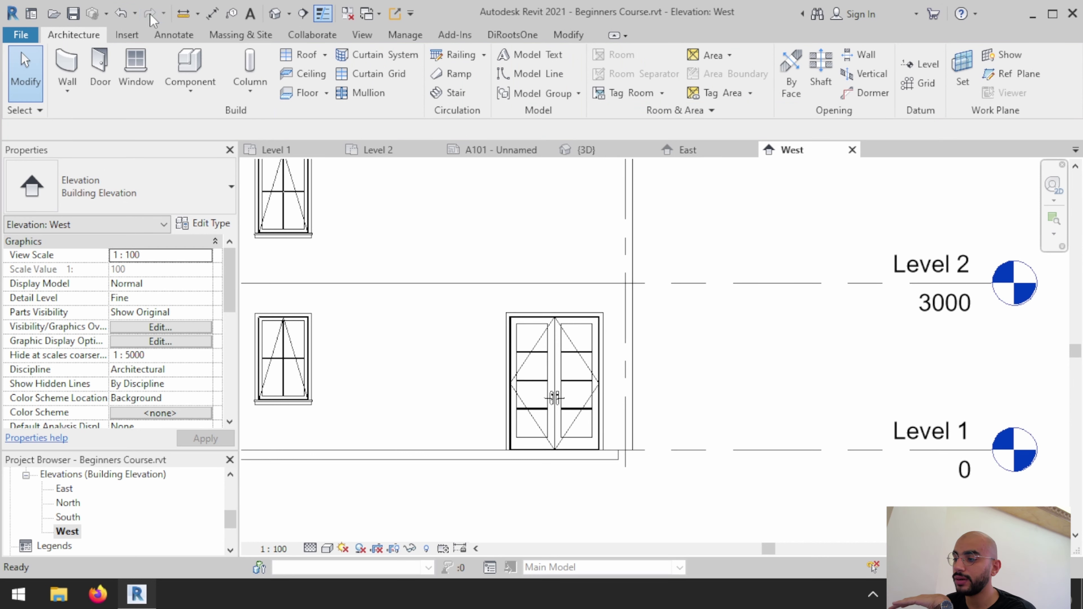
{"action": "left_click", "coordinate": [121, 14]}
{"action": "left_click", "coordinate": [149, 14]}
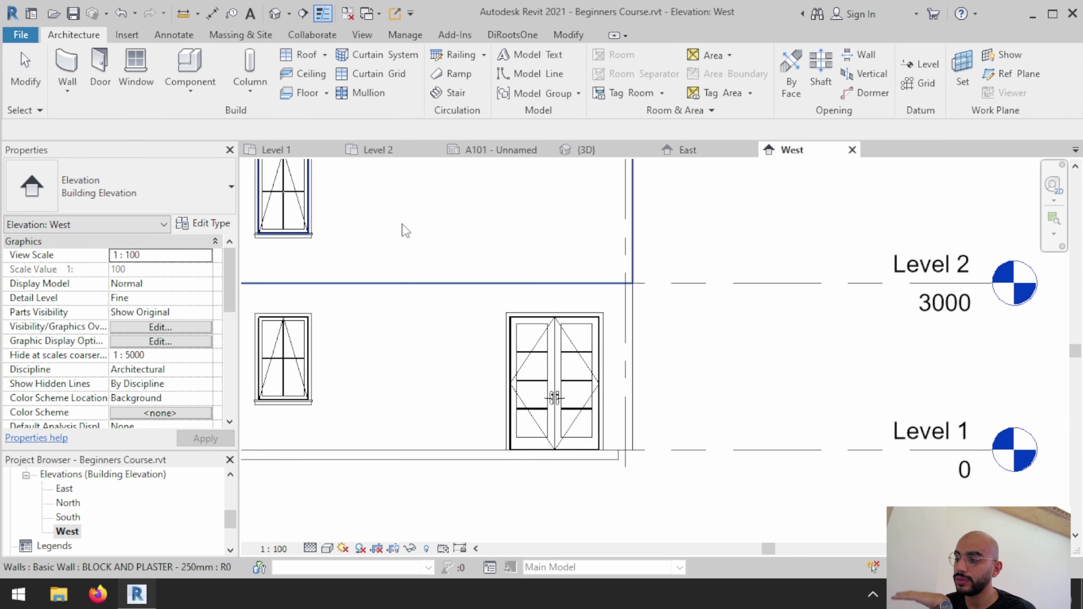
{"action": "scroll", "coordinate": [583, 444], "scroll_direction": "up", "scroll_amount": 3}
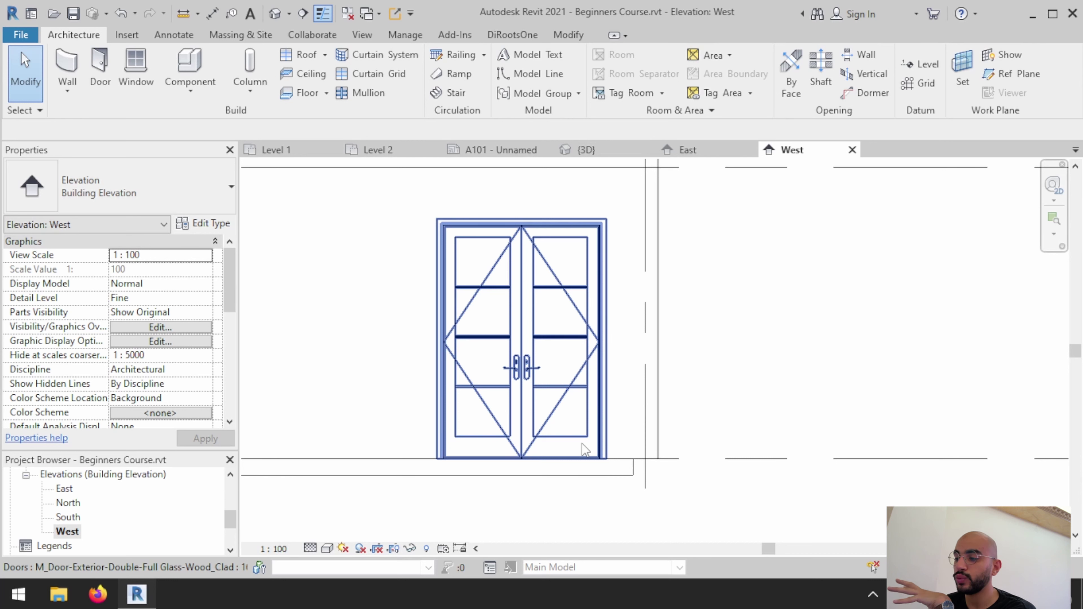